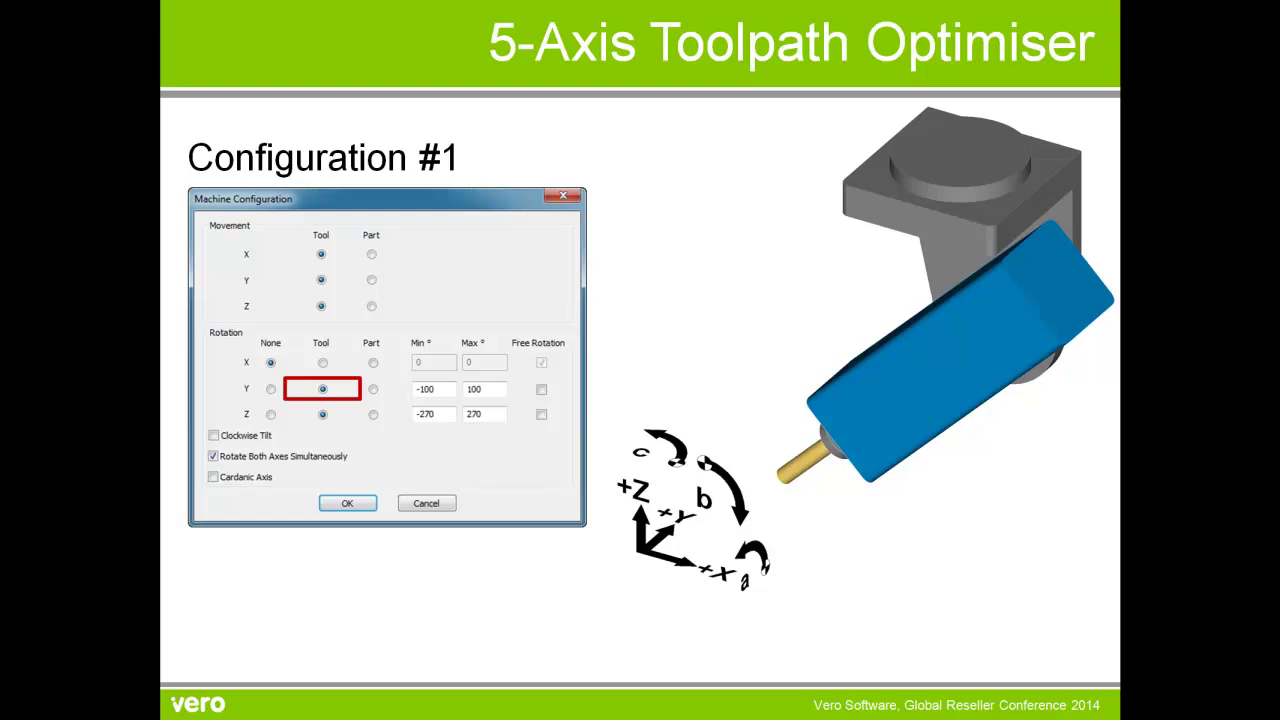
# Step: Step through Configuration #2 highlighting X rotation Tool and Clockwise Tilt, then reach Configuration #3
pyautogui.press('Right')
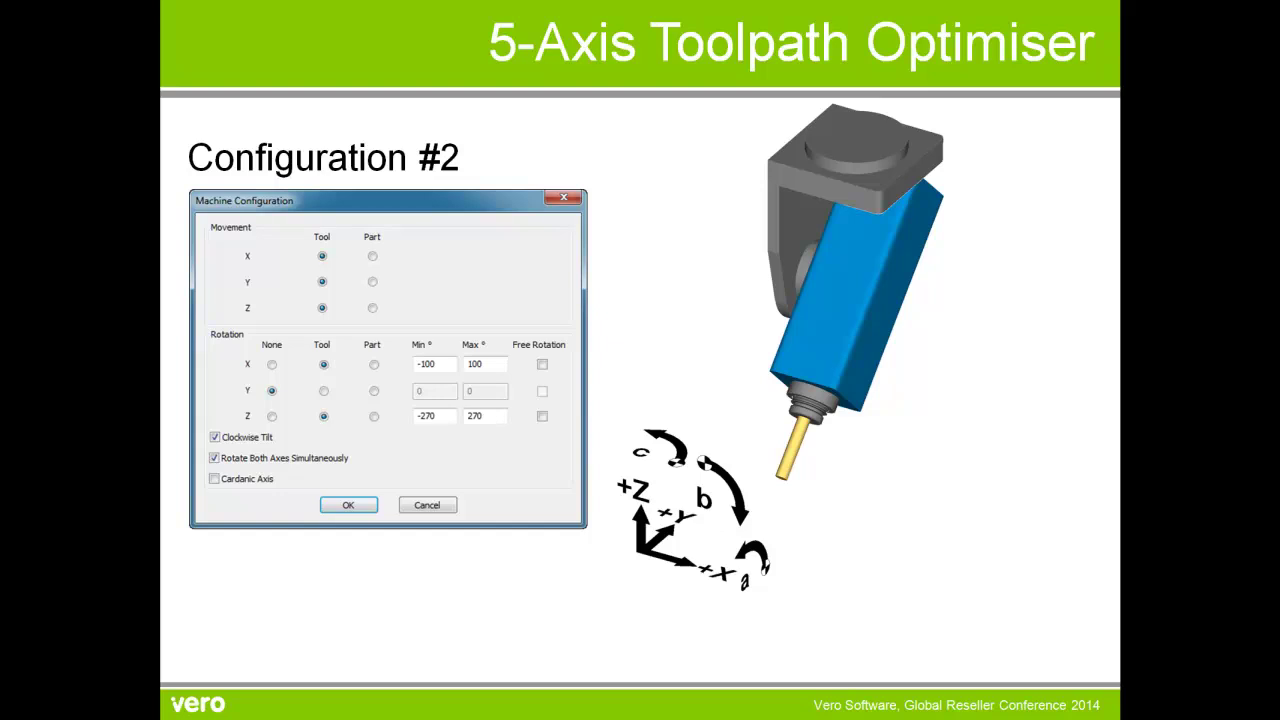
pyautogui.press('Right')
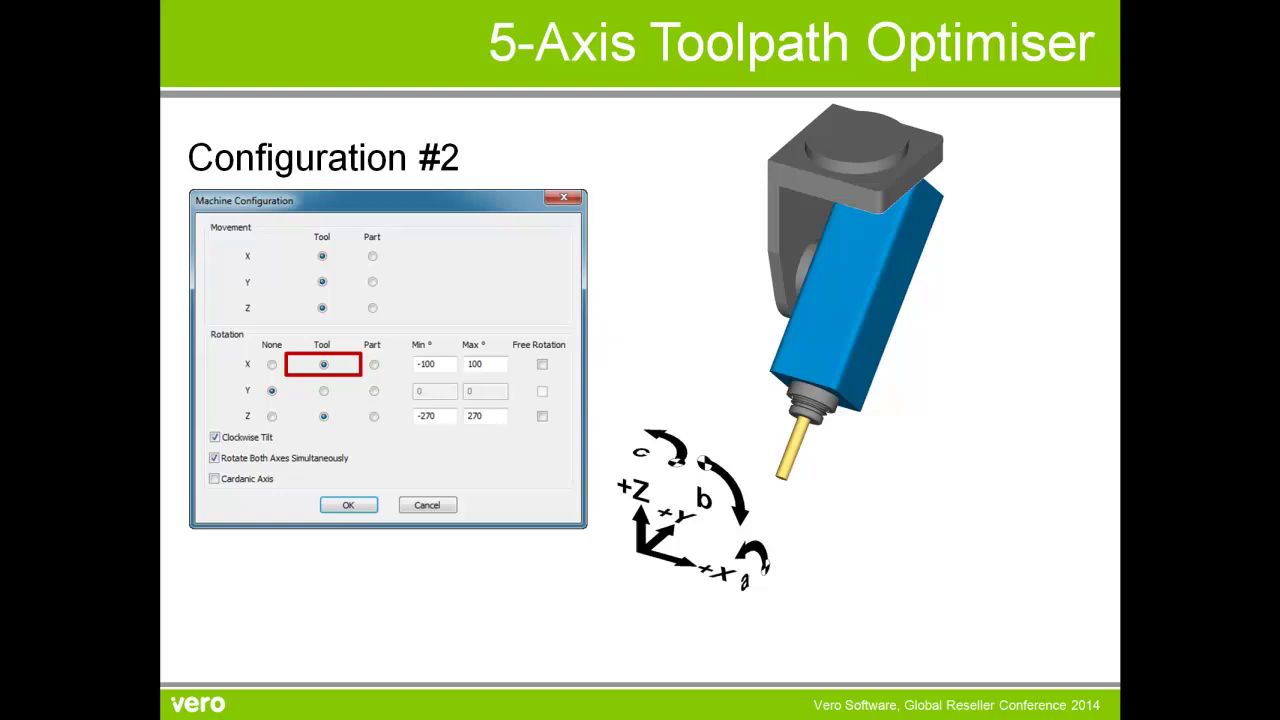
pyautogui.press('Right')
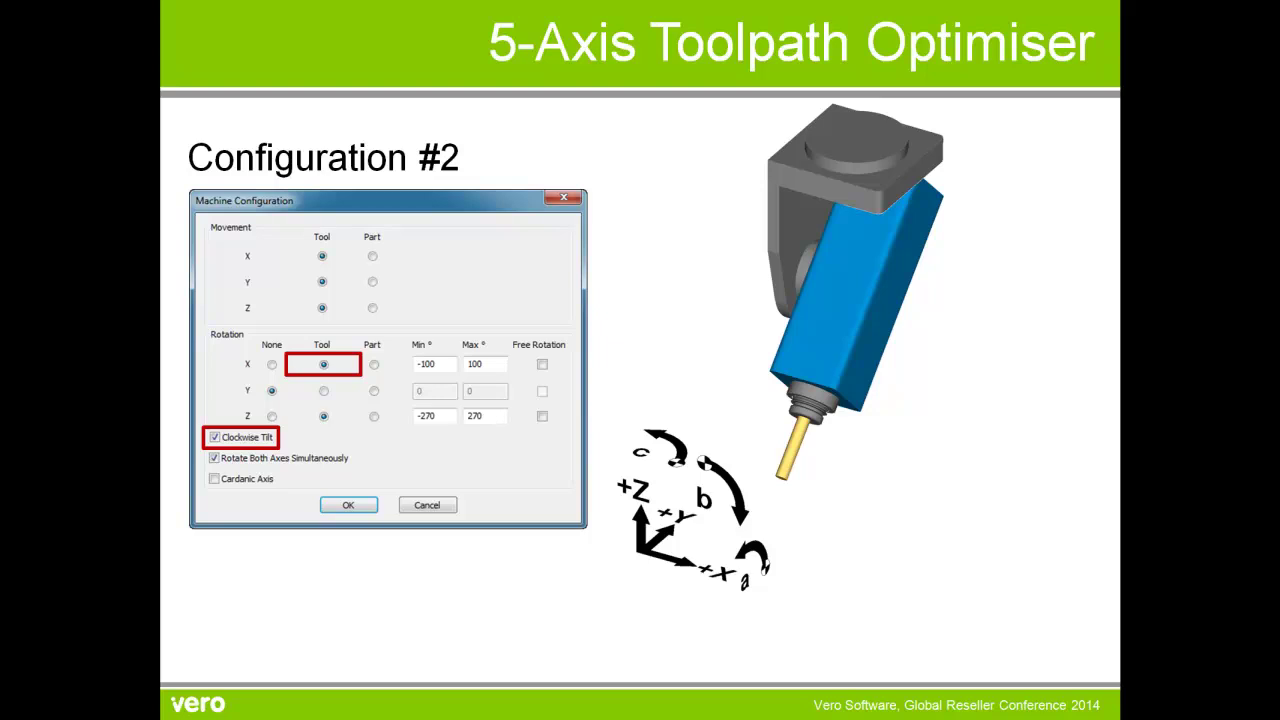
pyautogui.press('Right')
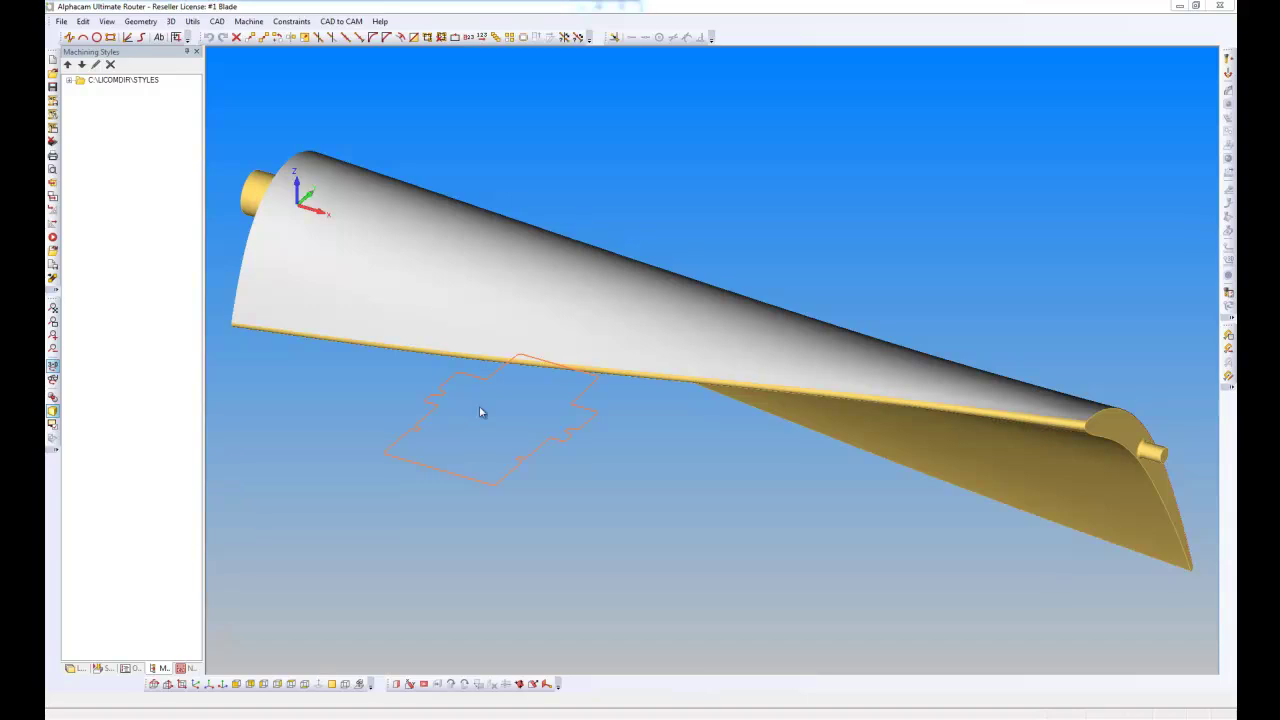
# Step: Switch to the front view and zoom in on the orange stepped profile beneath the blade
pyautogui.click(55, 368)
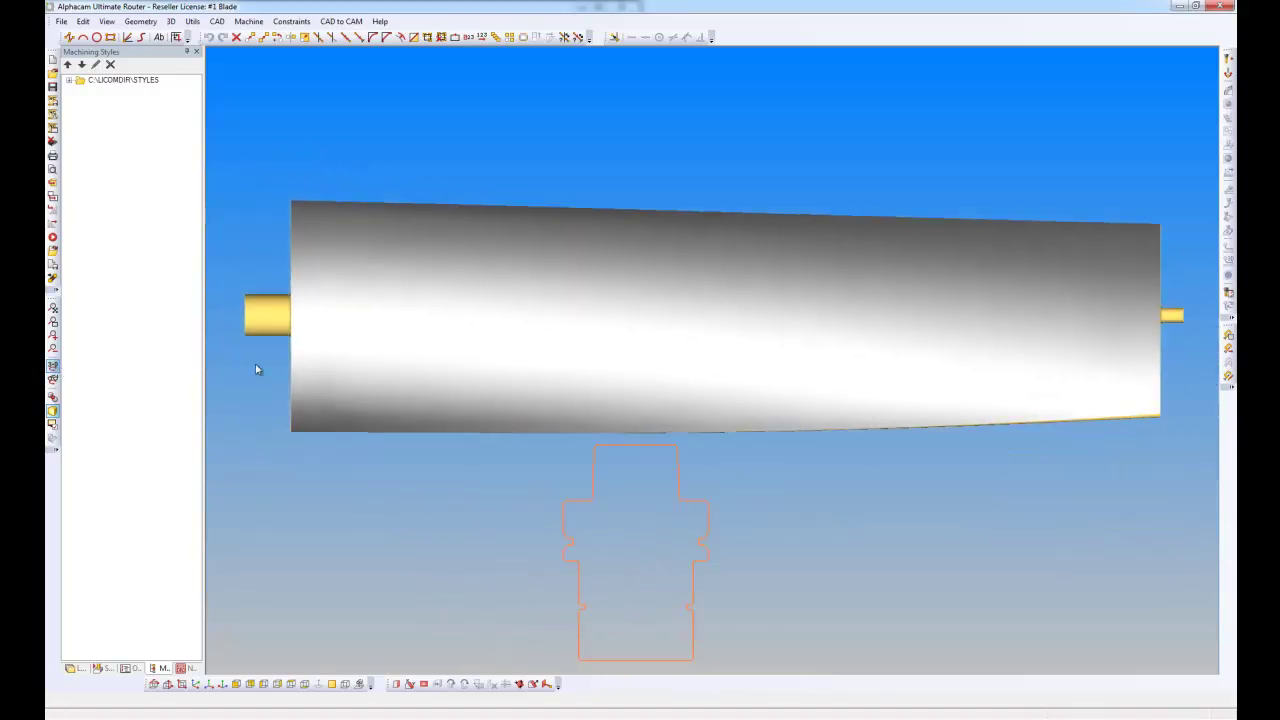
pyautogui.scroll(3, 647, 486)
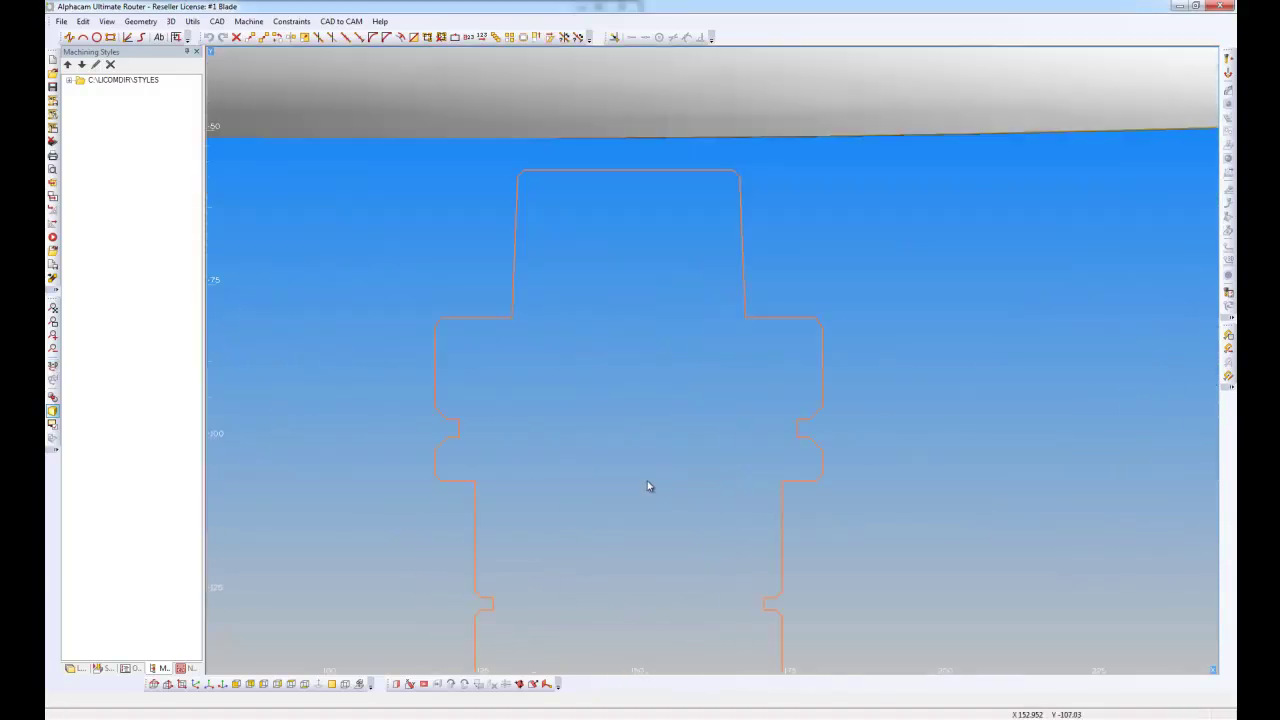
pyautogui.scroll(-1, 647, 478)
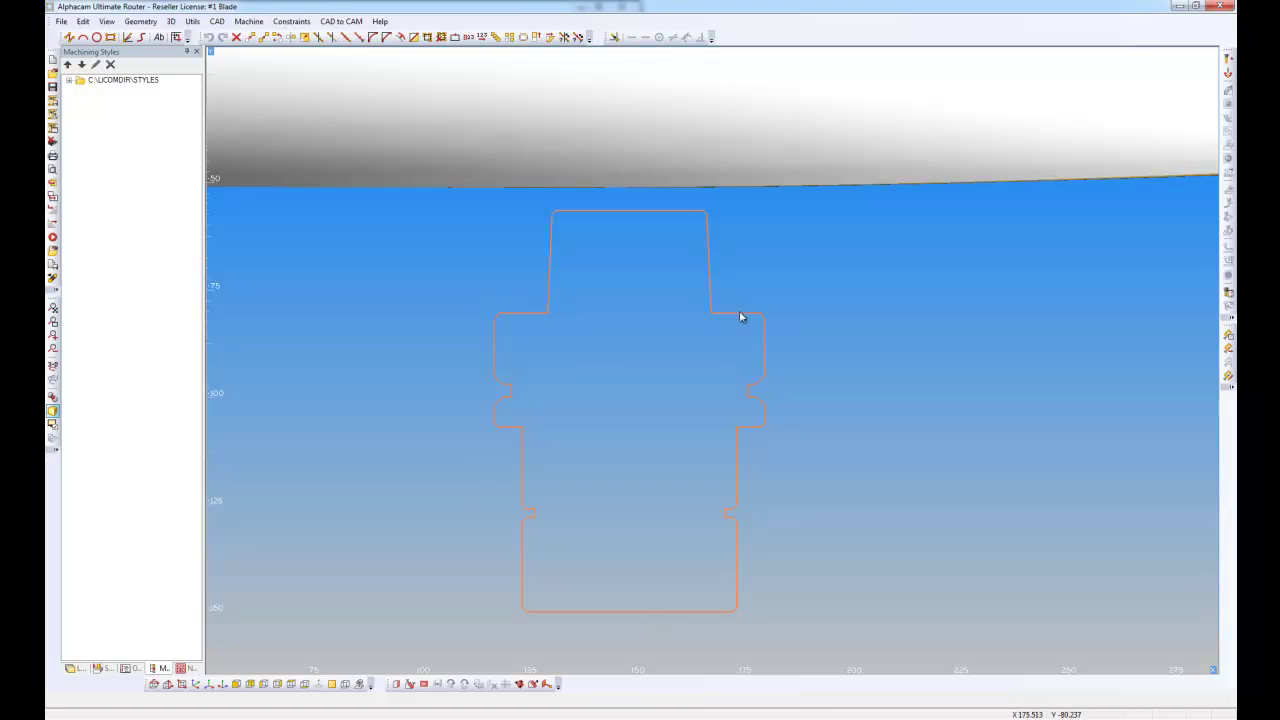
pyautogui.scroll(-2, 676, 355)
pyautogui.scroll(2, 675, 355)
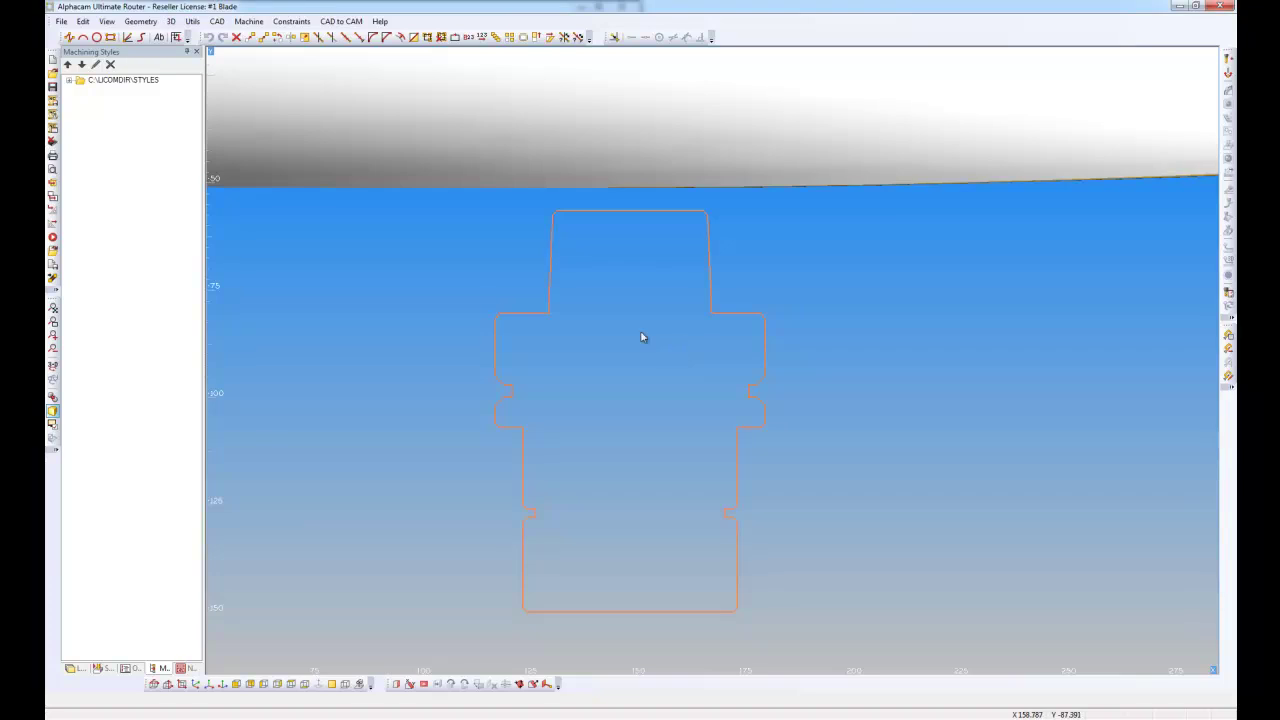
# Step: Place a vertical 69.5 dimension between the right shoulder and bottom-right corner end points
pyautogui.click(216, 21)
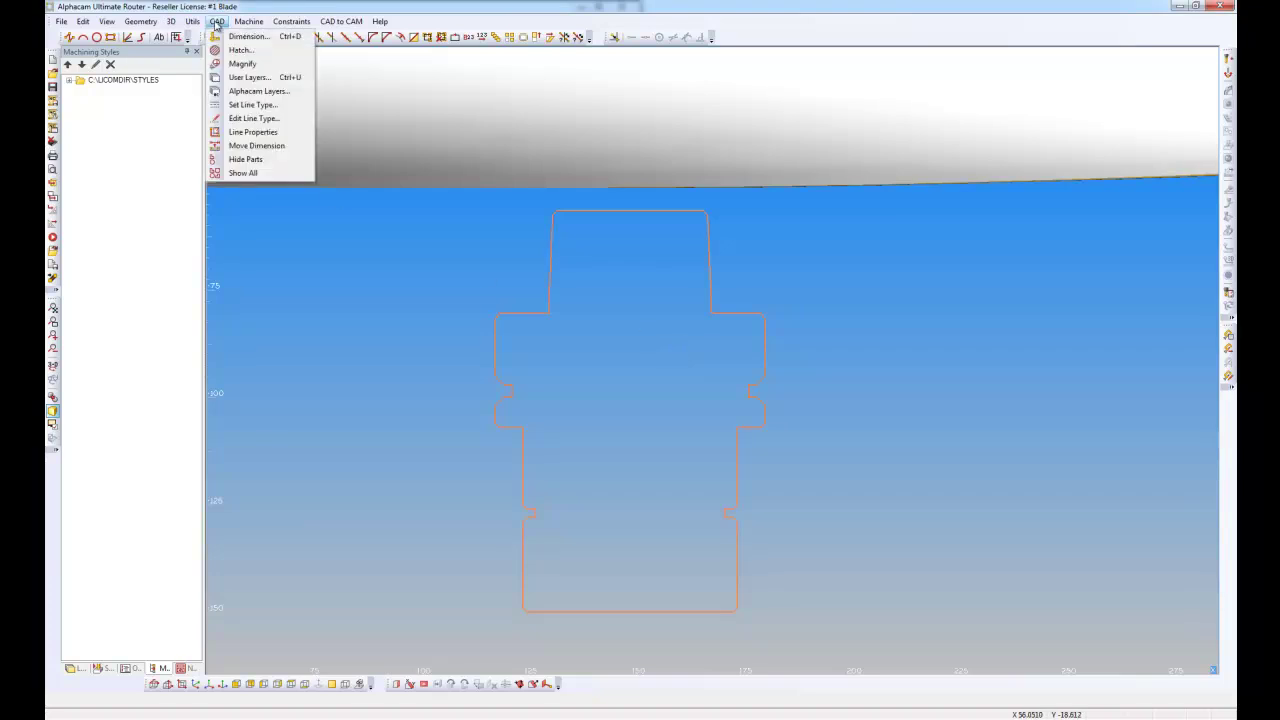
pyautogui.click(222, 37)
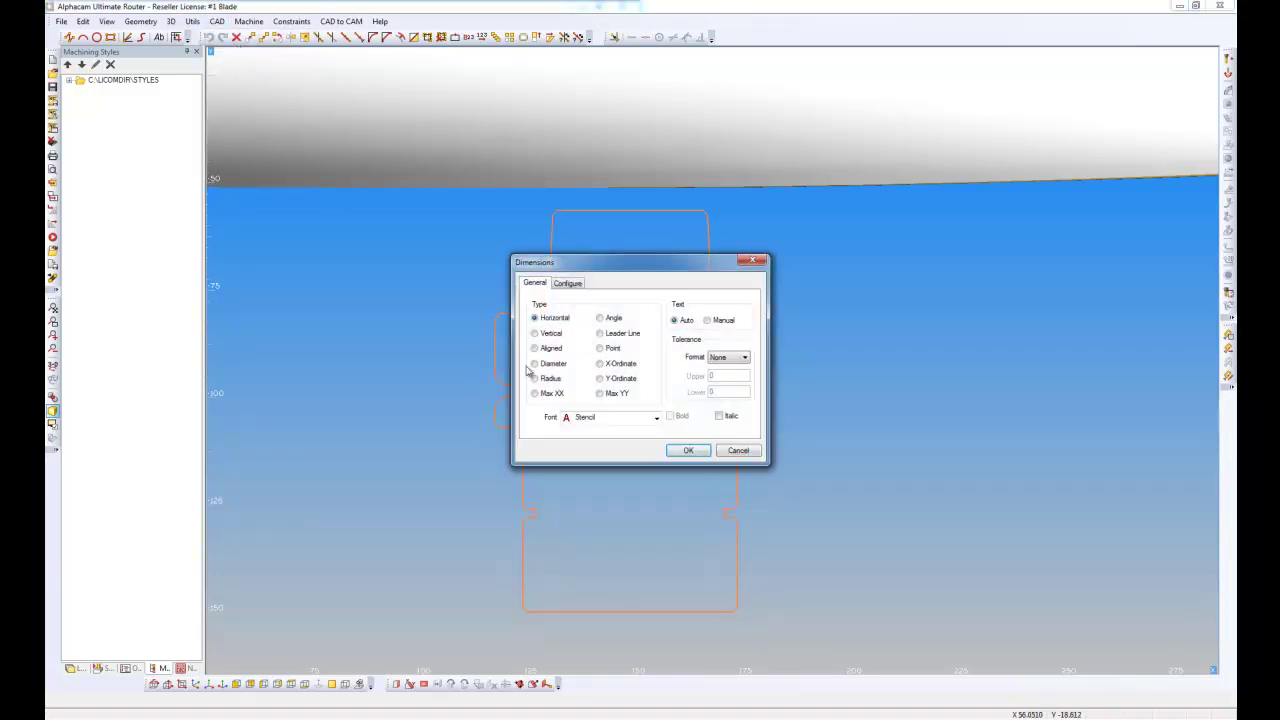
pyautogui.click(547, 333)
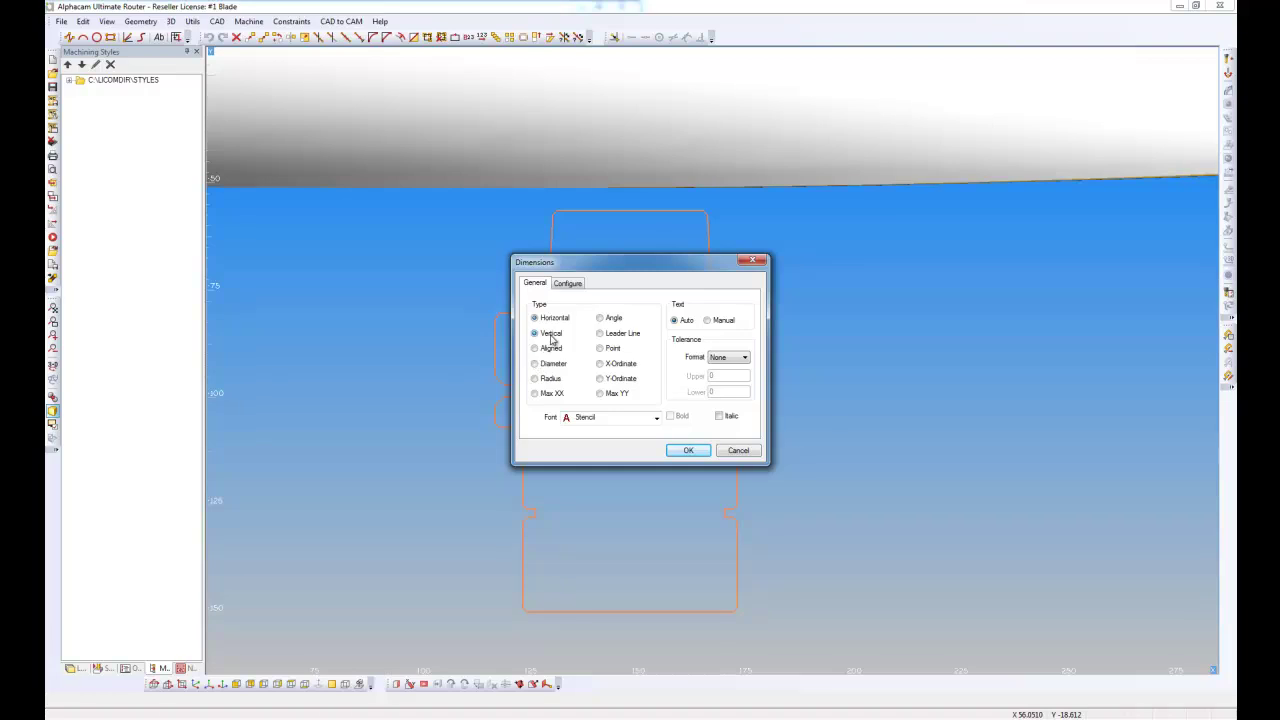
pyautogui.click(577, 287)
pyautogui.moveTo(638, 266); pyautogui.dragTo(395, 218)
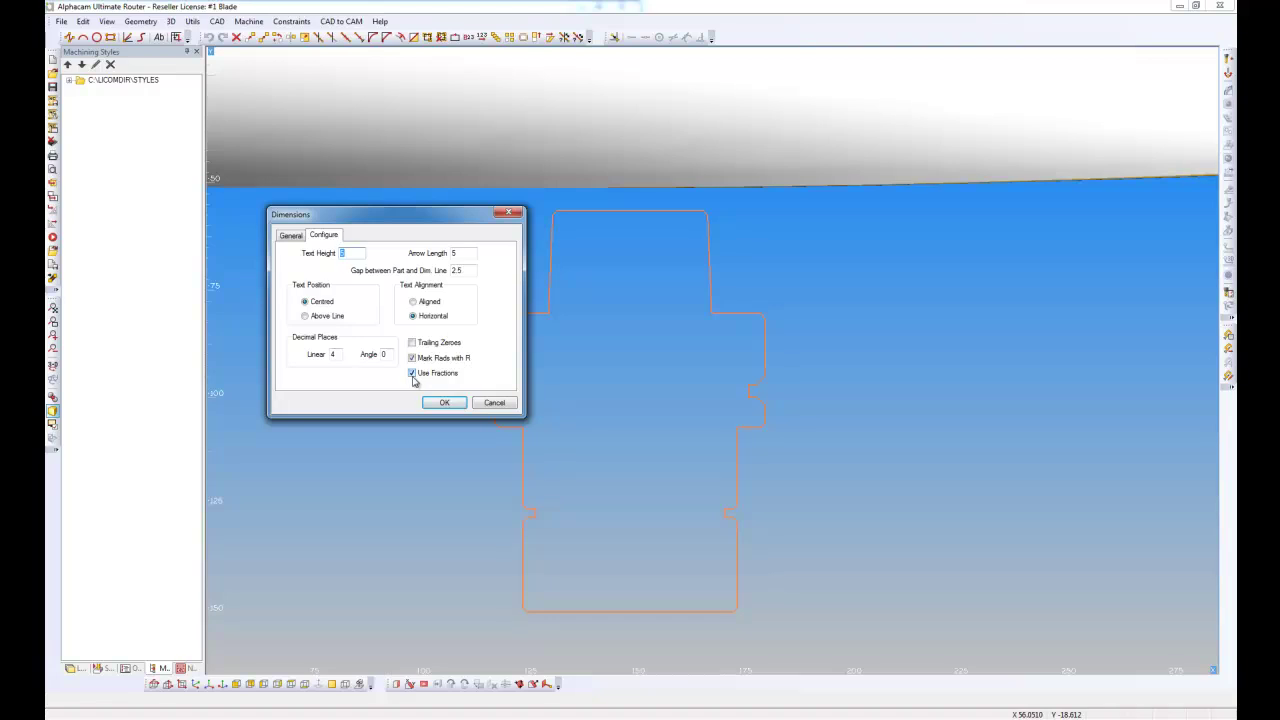
pyautogui.click(444, 402)
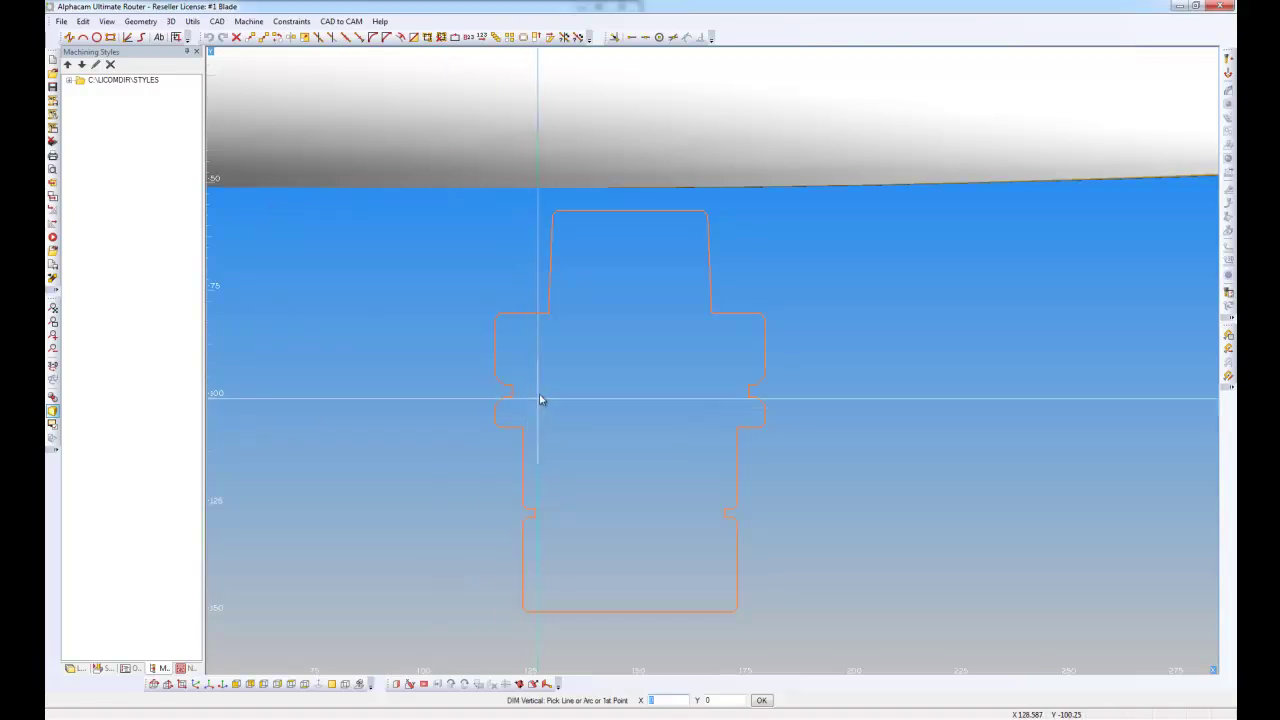
pyautogui.click(632, 37)
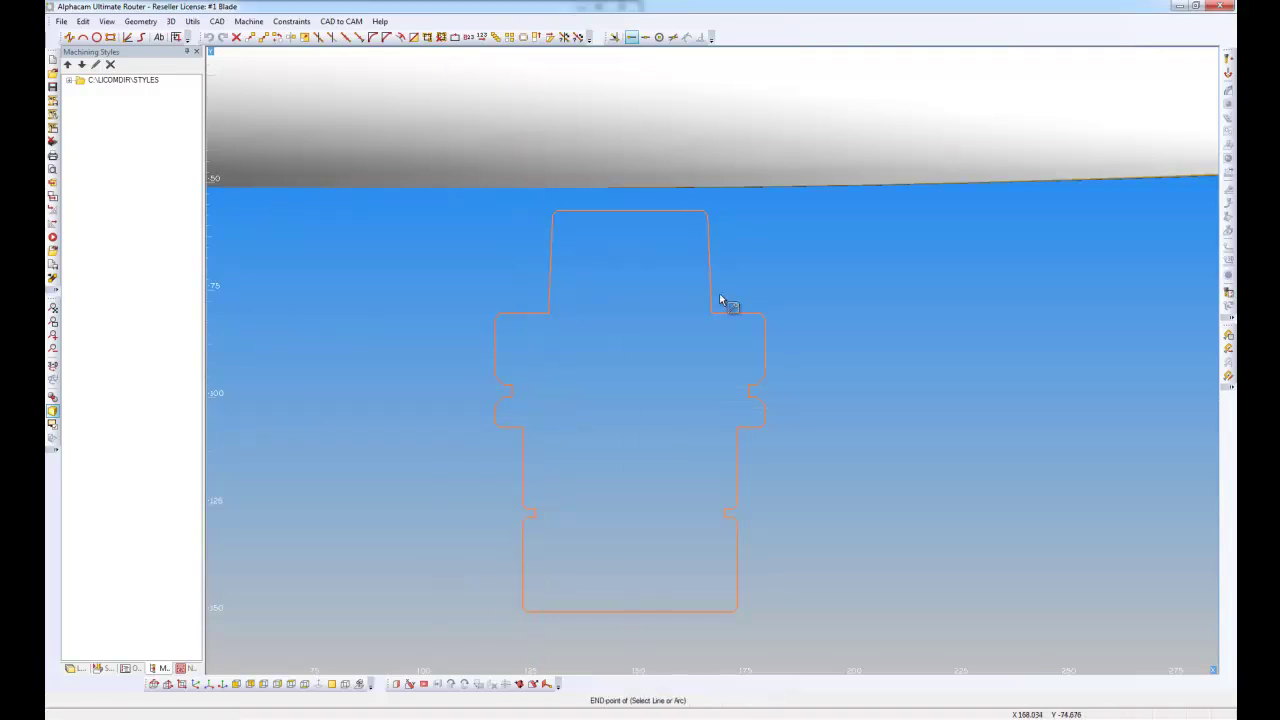
pyautogui.click(761, 316)
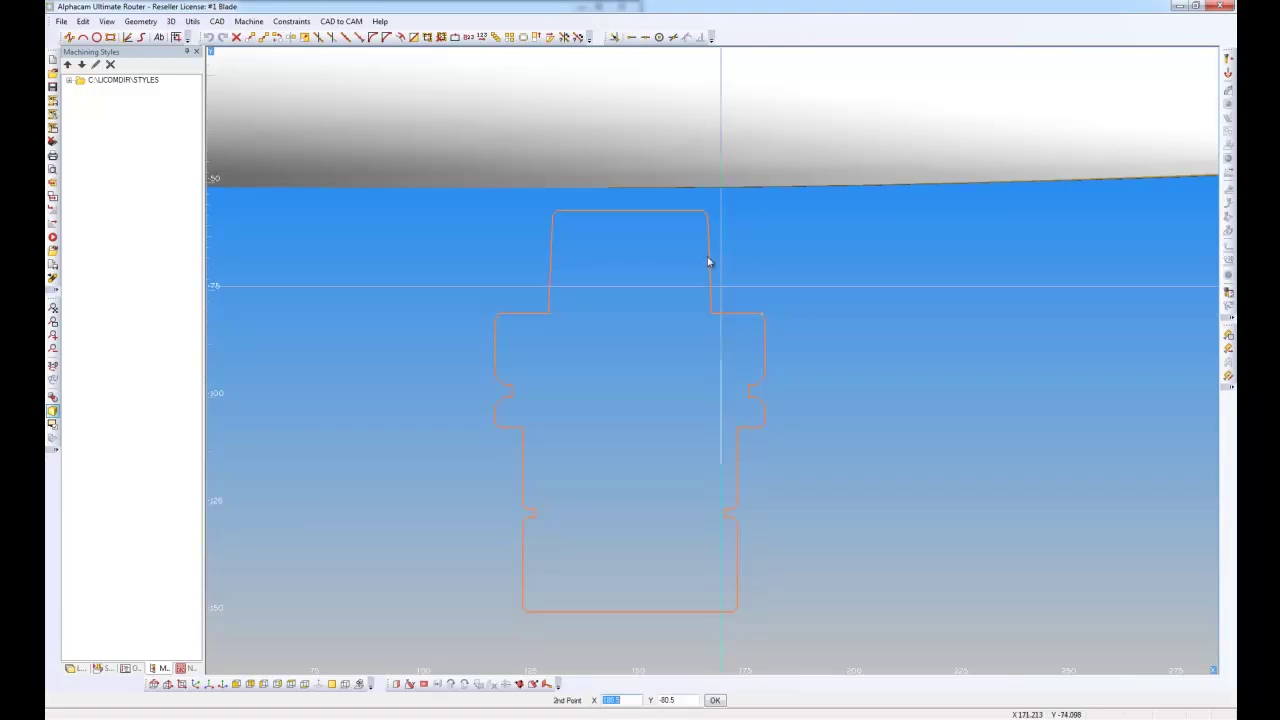
pyautogui.click(632, 37)
pyautogui.click(736, 611)
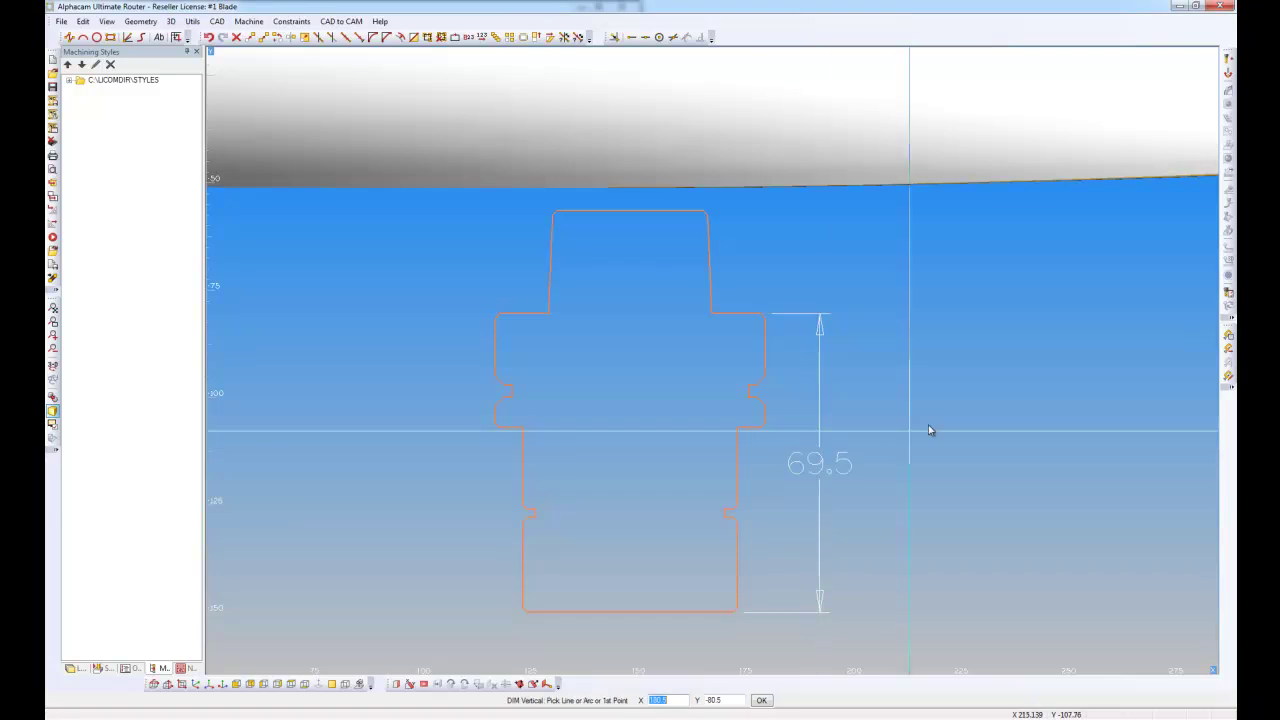
# Step: Switch dimensions to fractions and place the matching 69 1/2 vertical dimension on the left side
pyautogui.rightClick(608, 343)
pyautogui.click(567, 282)
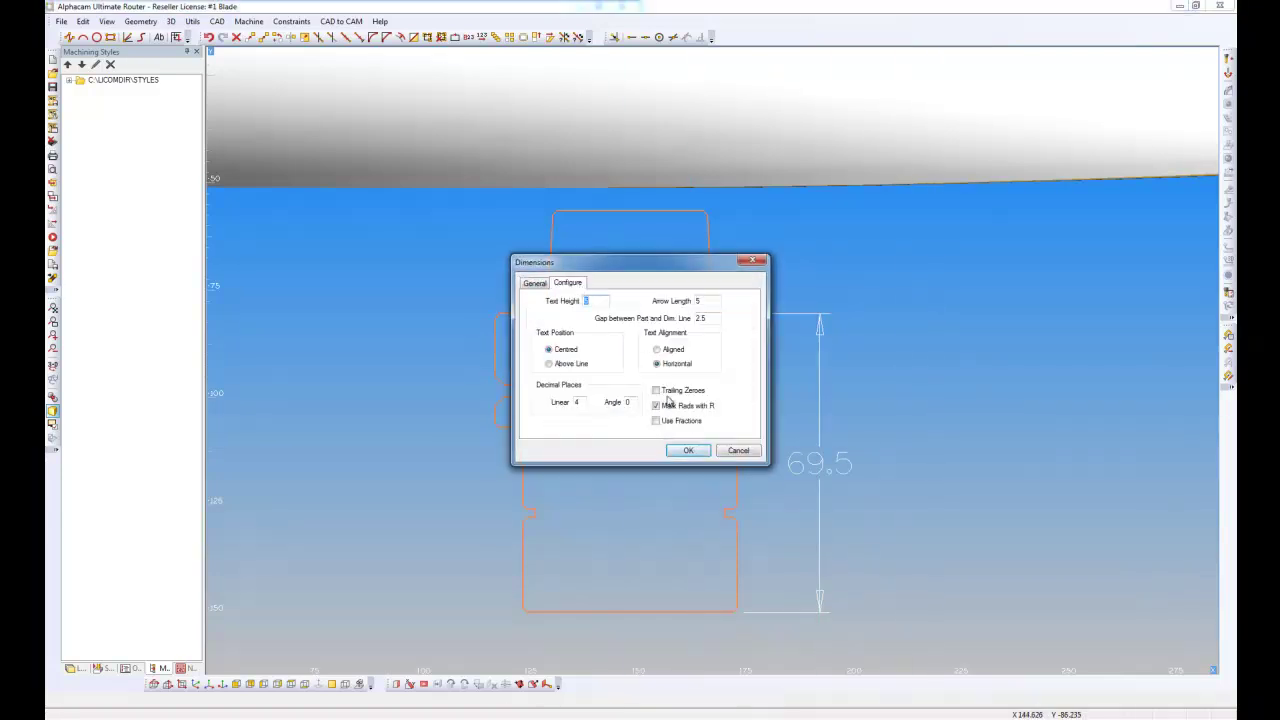
pyautogui.click(688, 450)
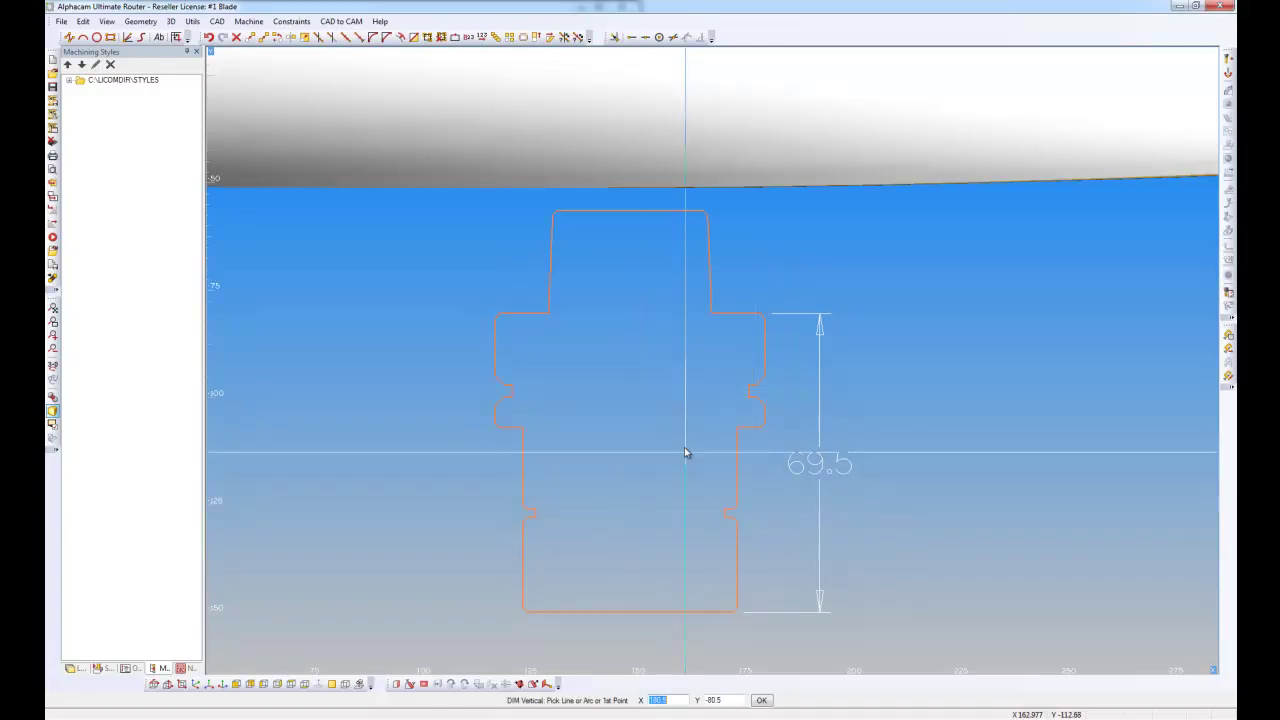
pyautogui.click(631, 37)
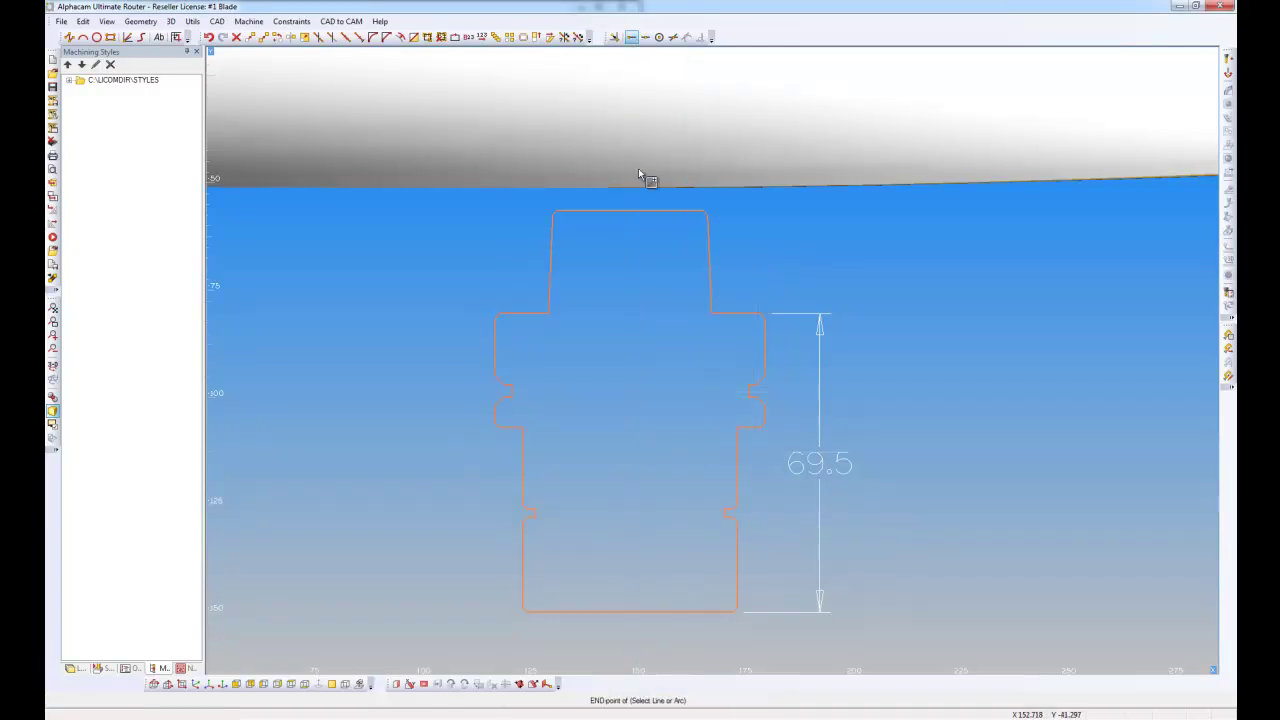
pyautogui.click(541, 609)
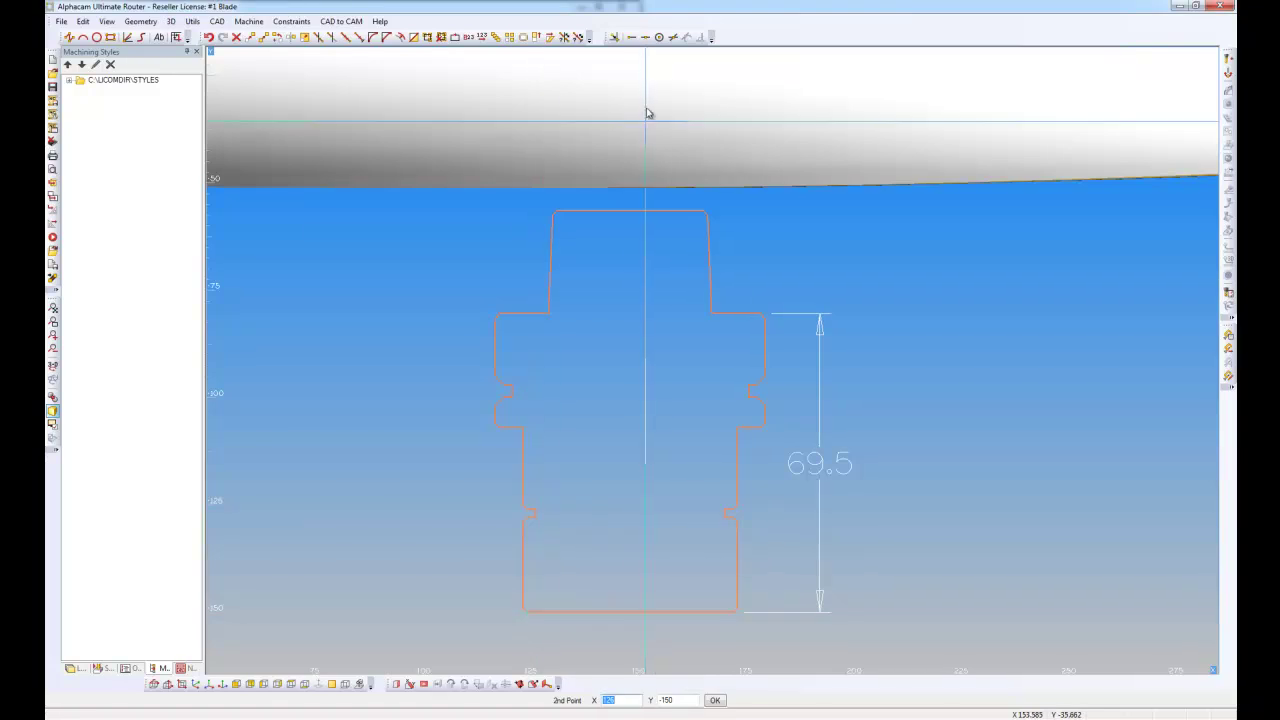
pyautogui.click(631, 37)
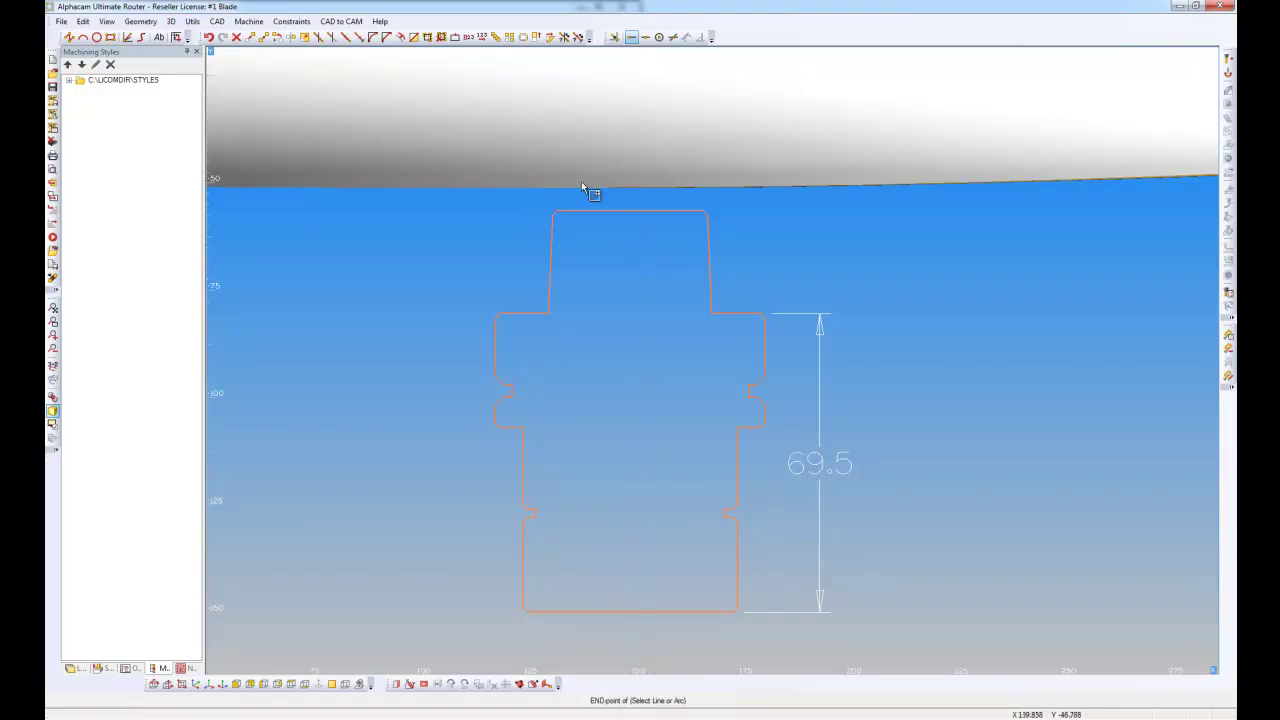
pyautogui.click(508, 322)
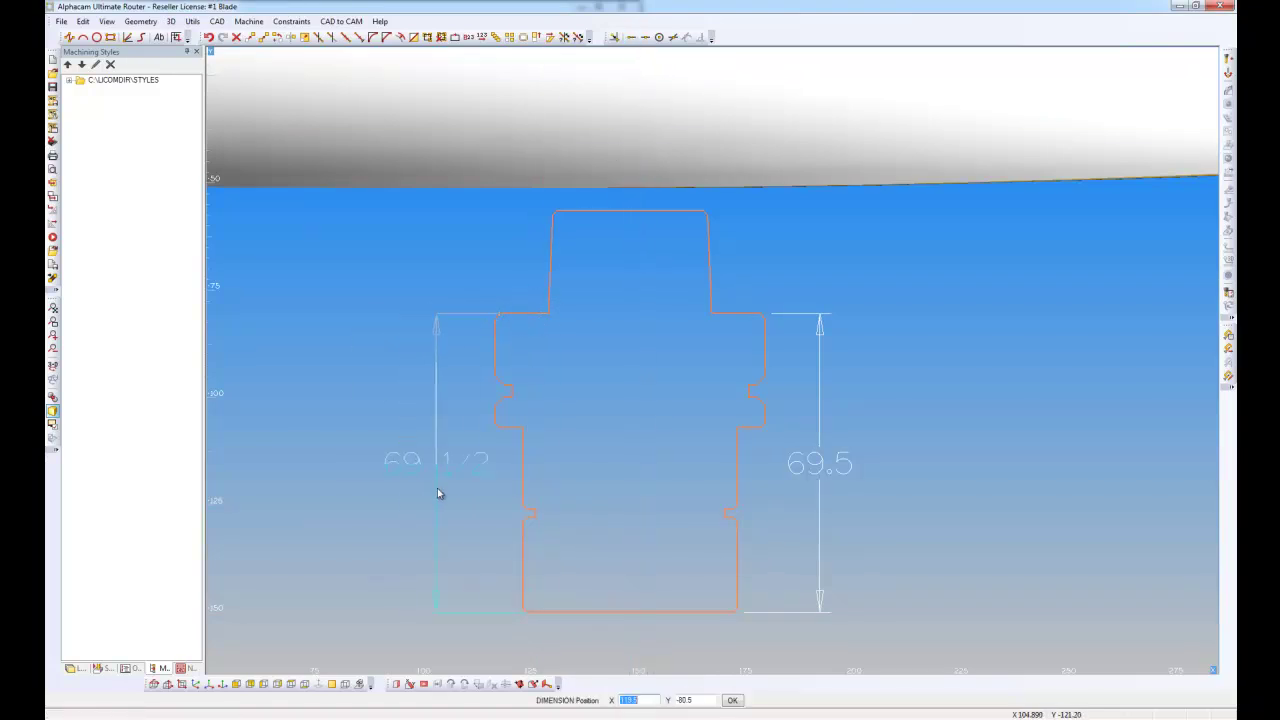
pyautogui.click(422, 488)
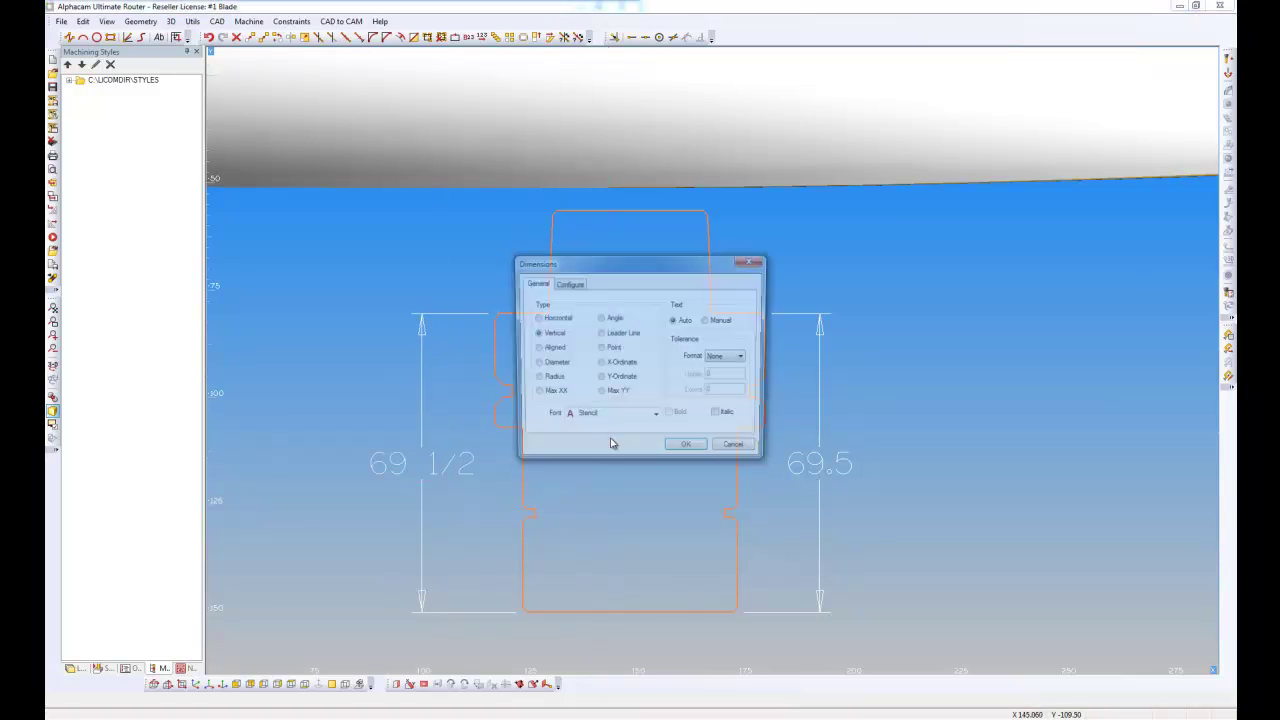
pyautogui.click(733, 444)
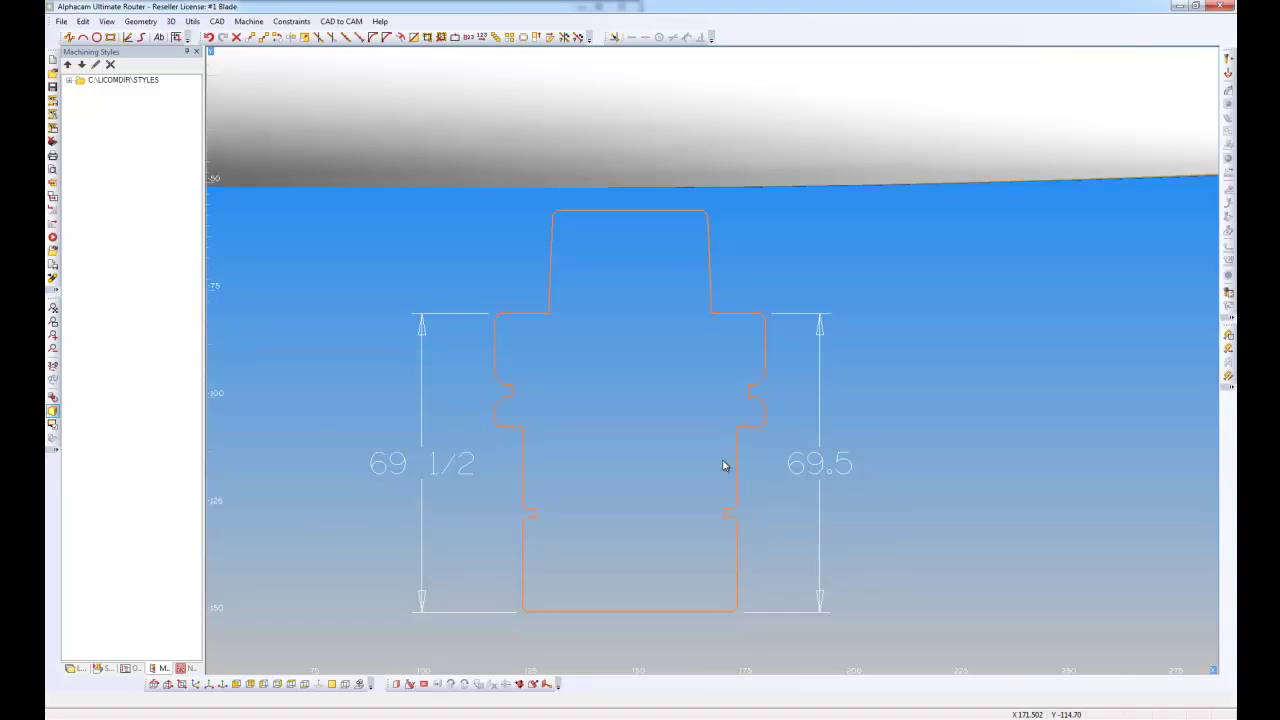
# Step: Start a new Ball End tool definition with offset number 1 and diameter 16
pyautogui.scroll(-1, 712, 437)
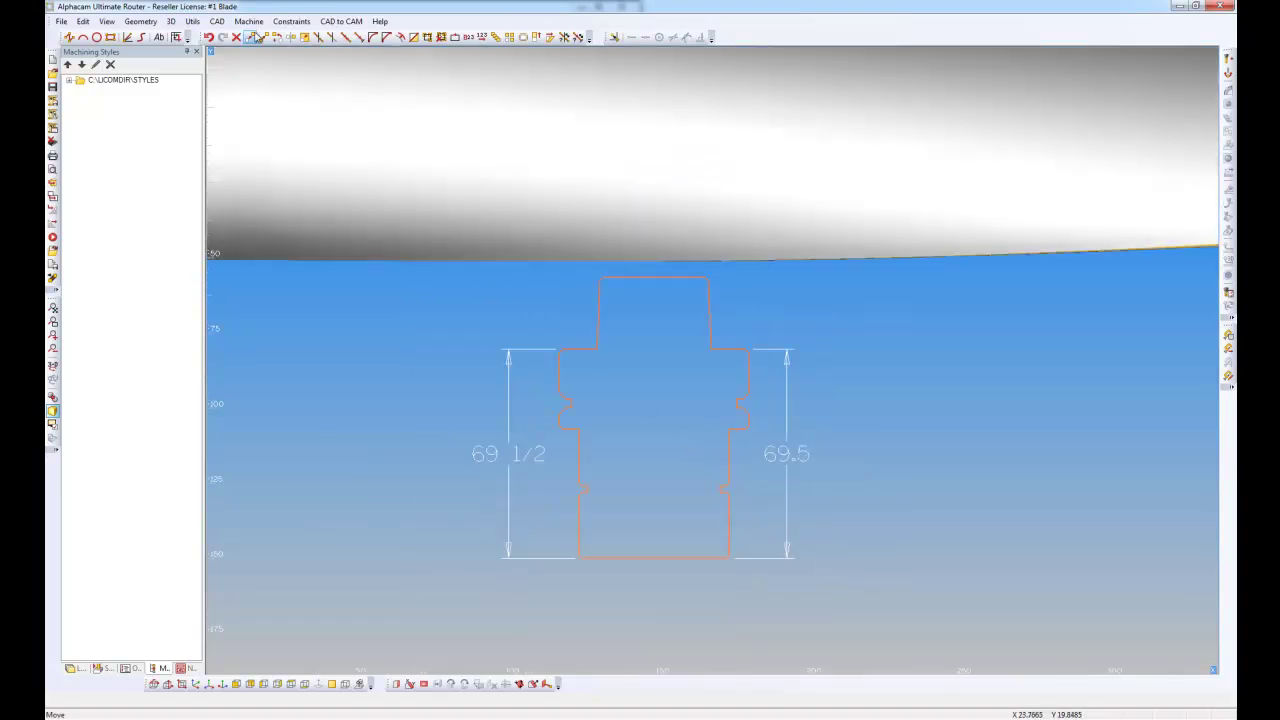
pyautogui.click(248, 21)
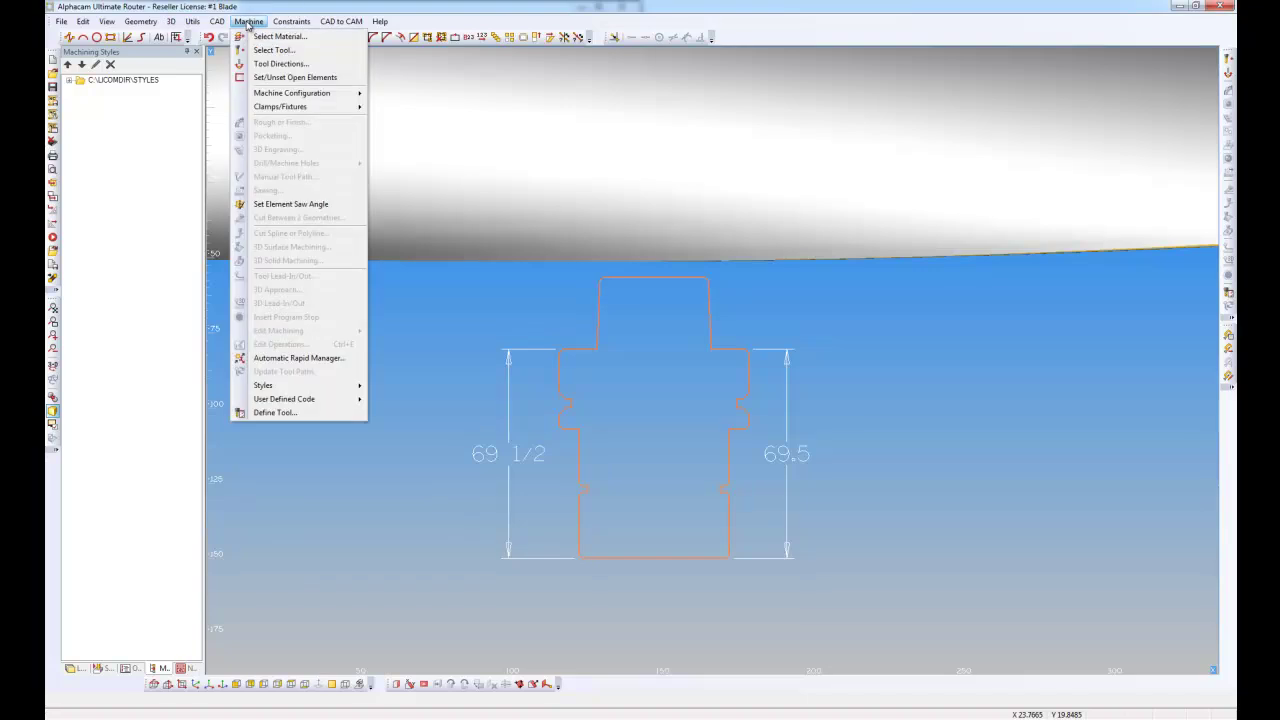
pyautogui.click(279, 413)
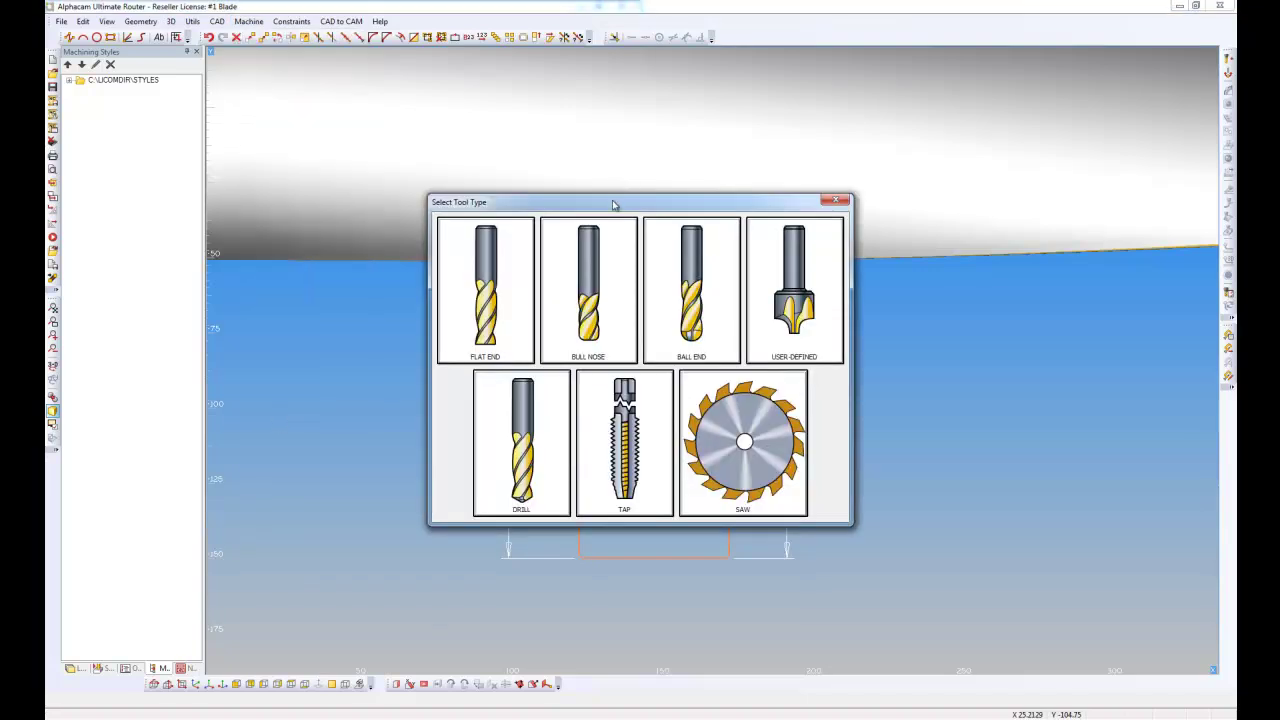
pyautogui.moveTo(613, 204)
pyautogui.mouseDown()
pyautogui.moveTo(844, 170)
pyautogui.moveTo(990, 90)
pyautogui.moveTo(964, 96)
pyautogui.mouseUp()
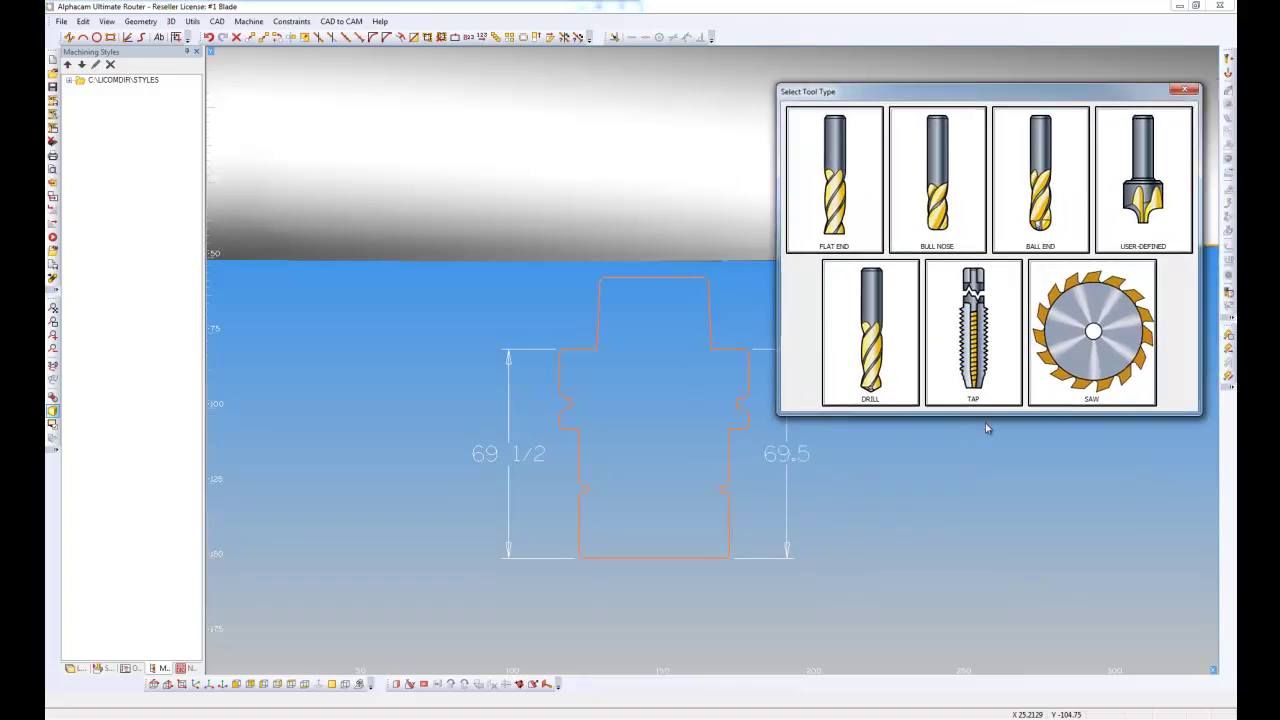
pyautogui.click(1045, 228)
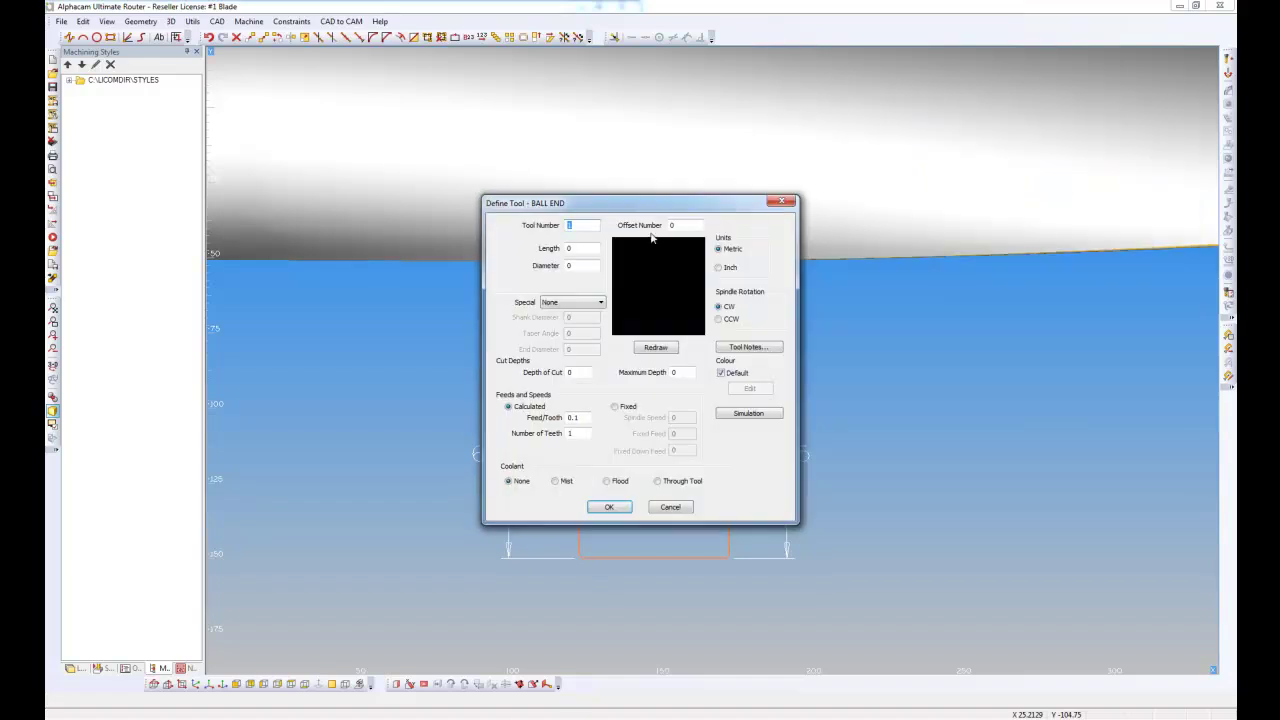
pyautogui.click(675, 225)
pyautogui.write('1')
pyautogui.press('Tab')
pyautogui.moveTo(594, 211); pyautogui.dragTo(883, 179)
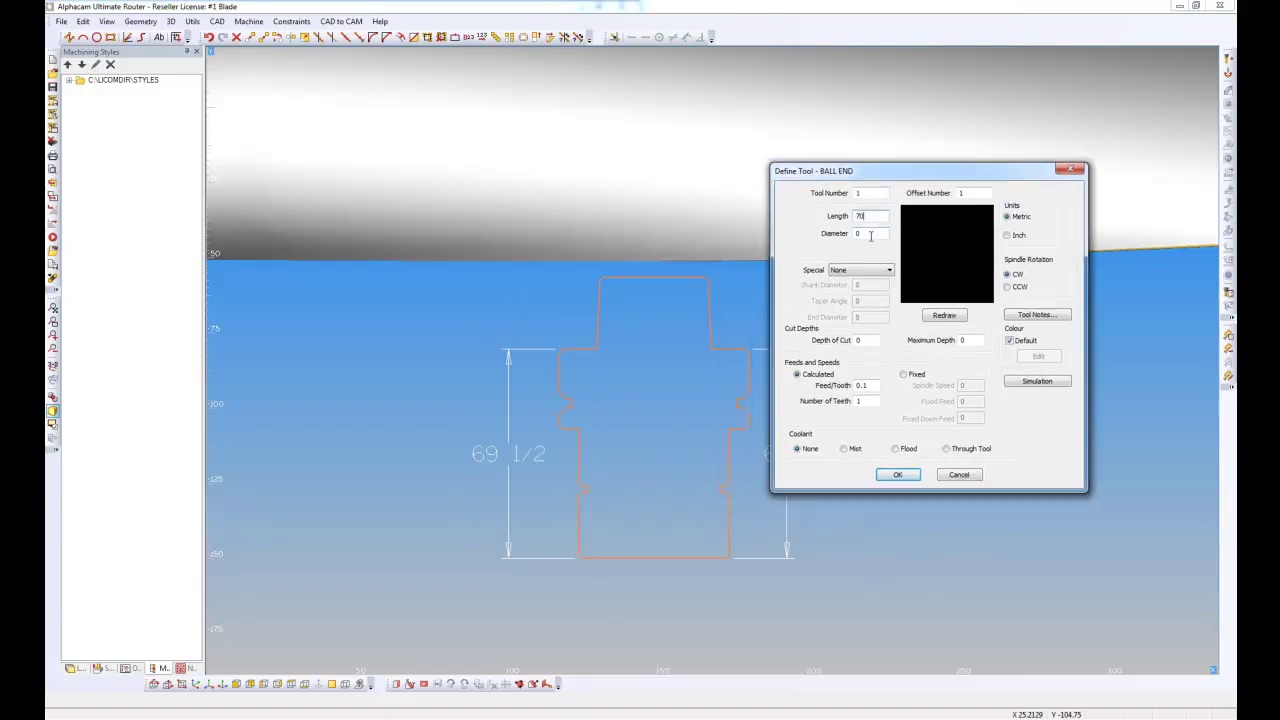
pyautogui.write('6')
pyautogui.click(944, 315)
# Step: Use fixed feeds and speeds with a spindle speed of 4000
pyautogui.click(905, 375)
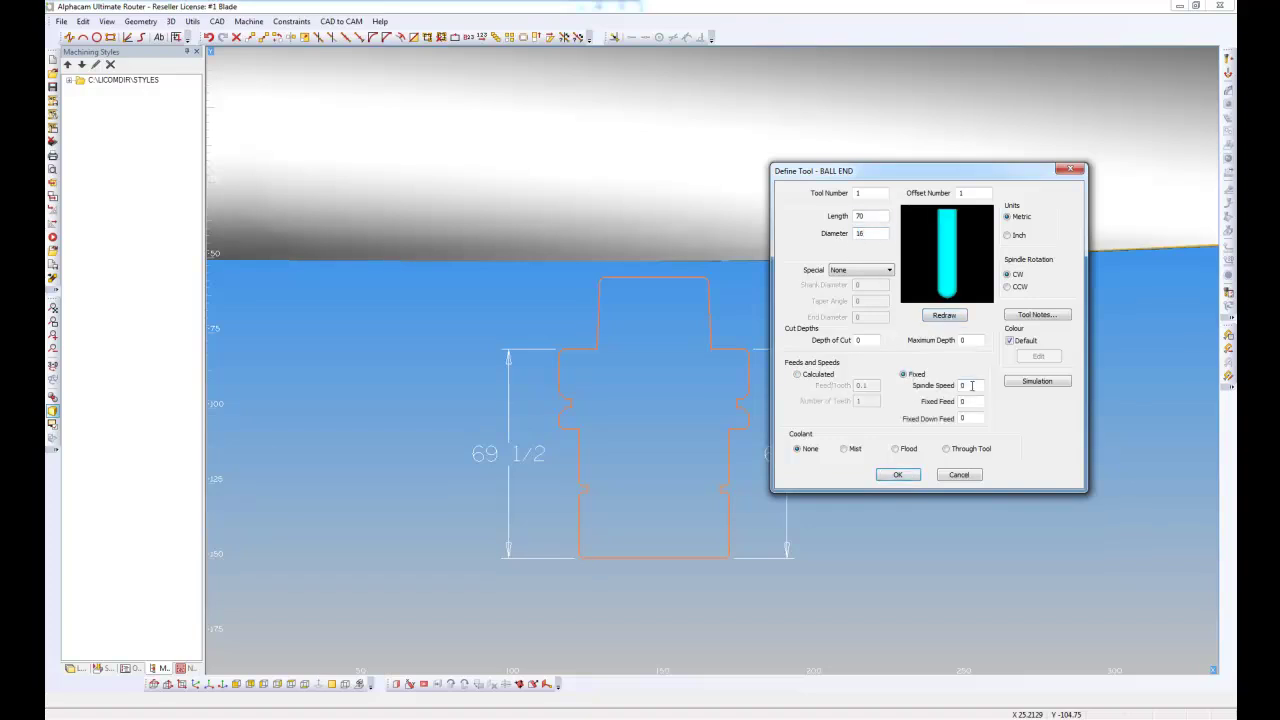
pyautogui.doubleClick(963, 385)
pyautogui.write('4000')
pyautogui.press('Tab')
# Step: Set holder simulation to Tool Holder Graphics using Profiles with gauge length 69.5, and confirm the tool
pyautogui.click(1040, 382)
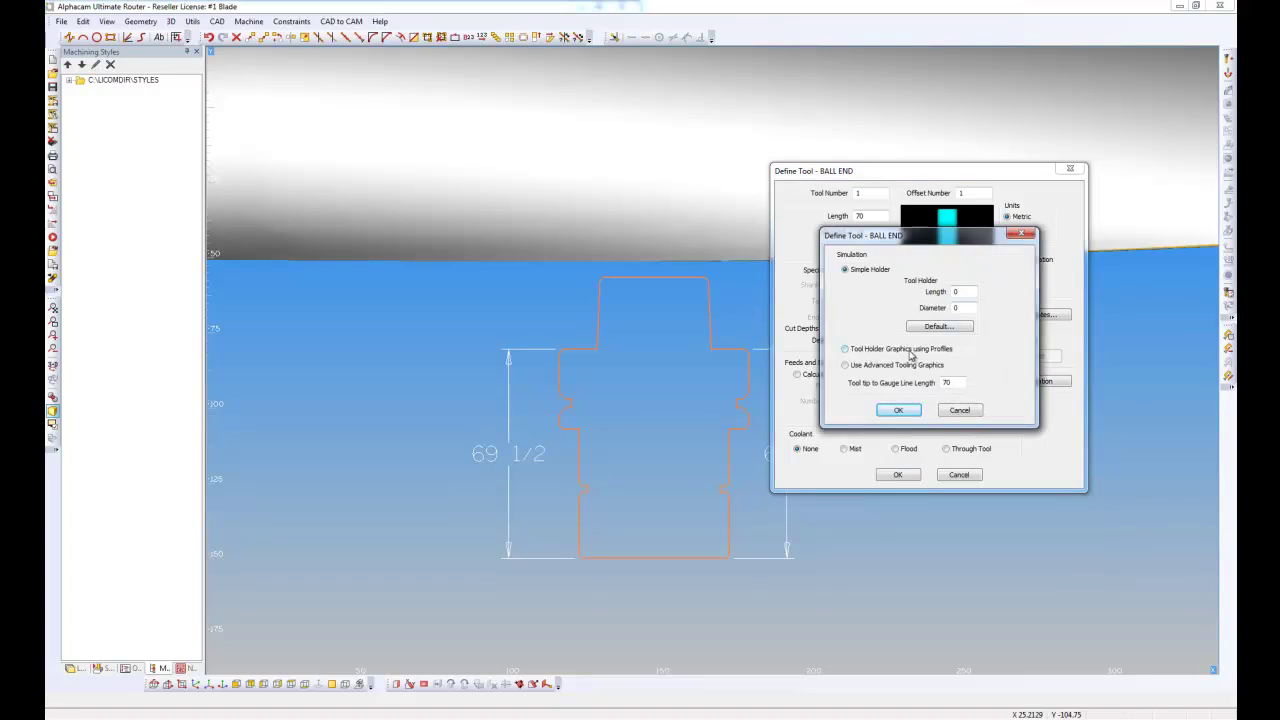
pyautogui.click(850, 352)
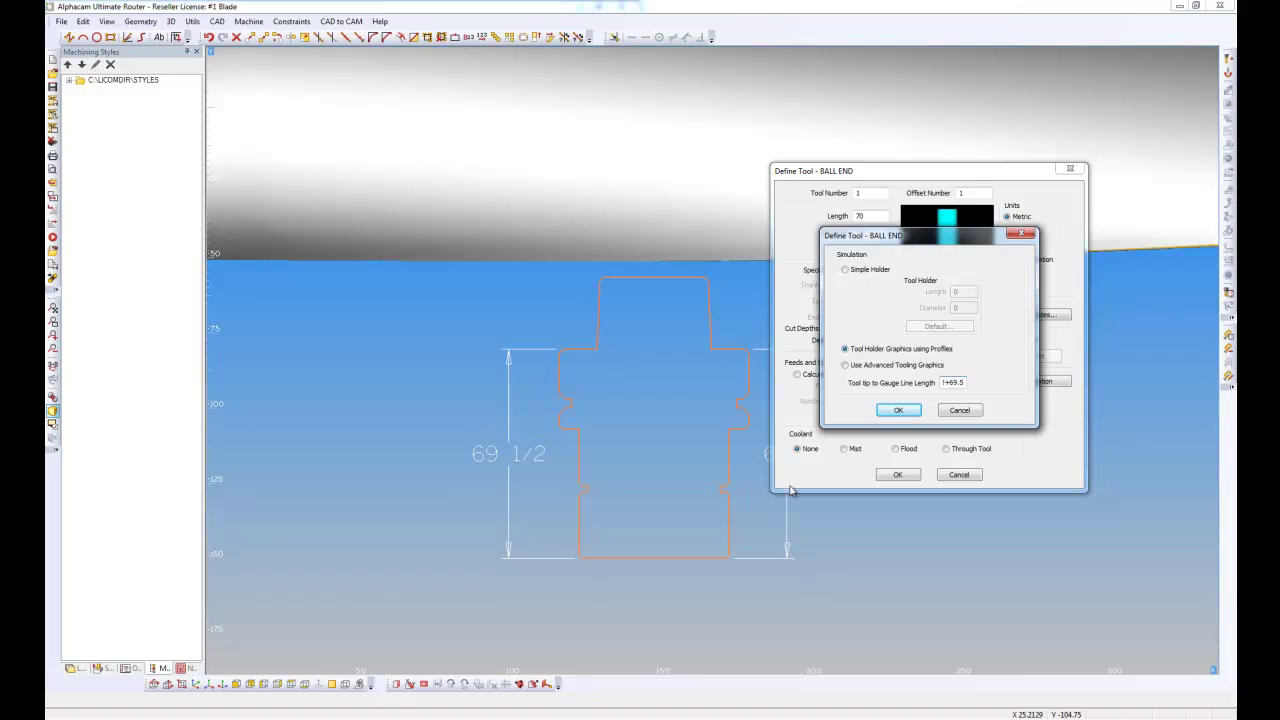
pyautogui.click(897, 410)
pyautogui.click(898, 475)
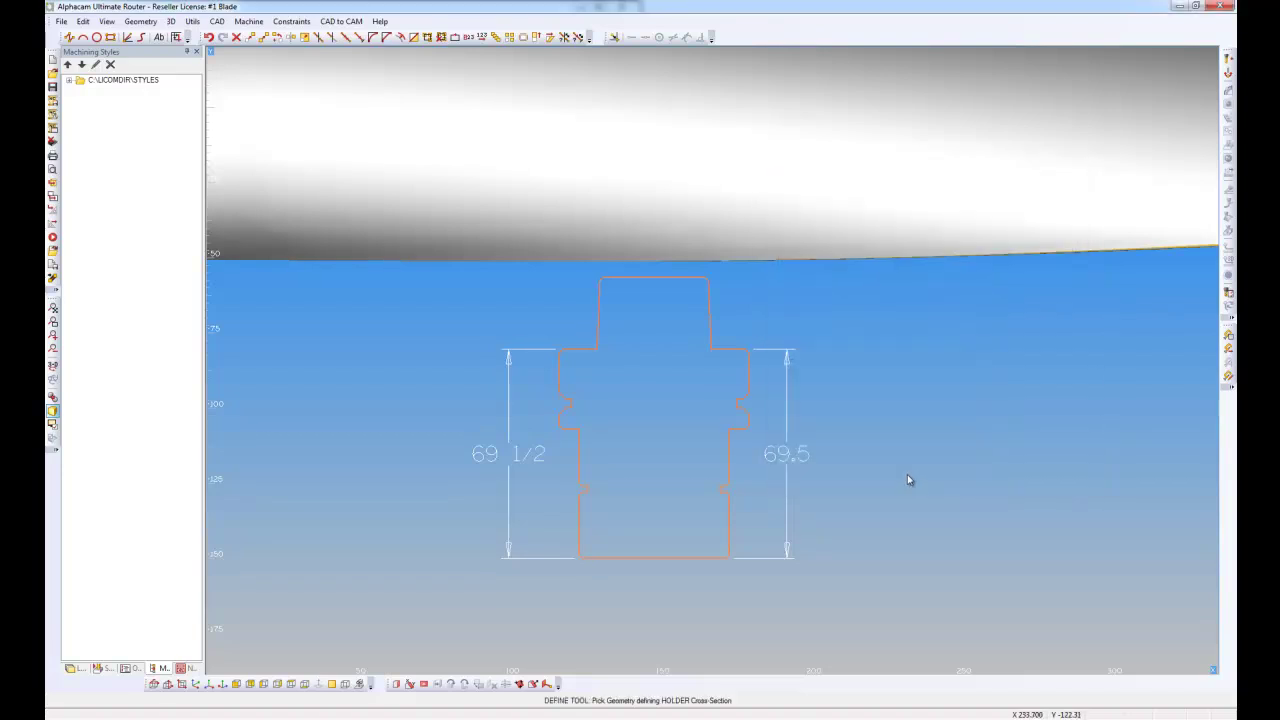
# Step: Use the orange outline as holder and save the tool over 16mm Ball.art in Alphacam 2014 R2
pyautogui.click(708, 283)
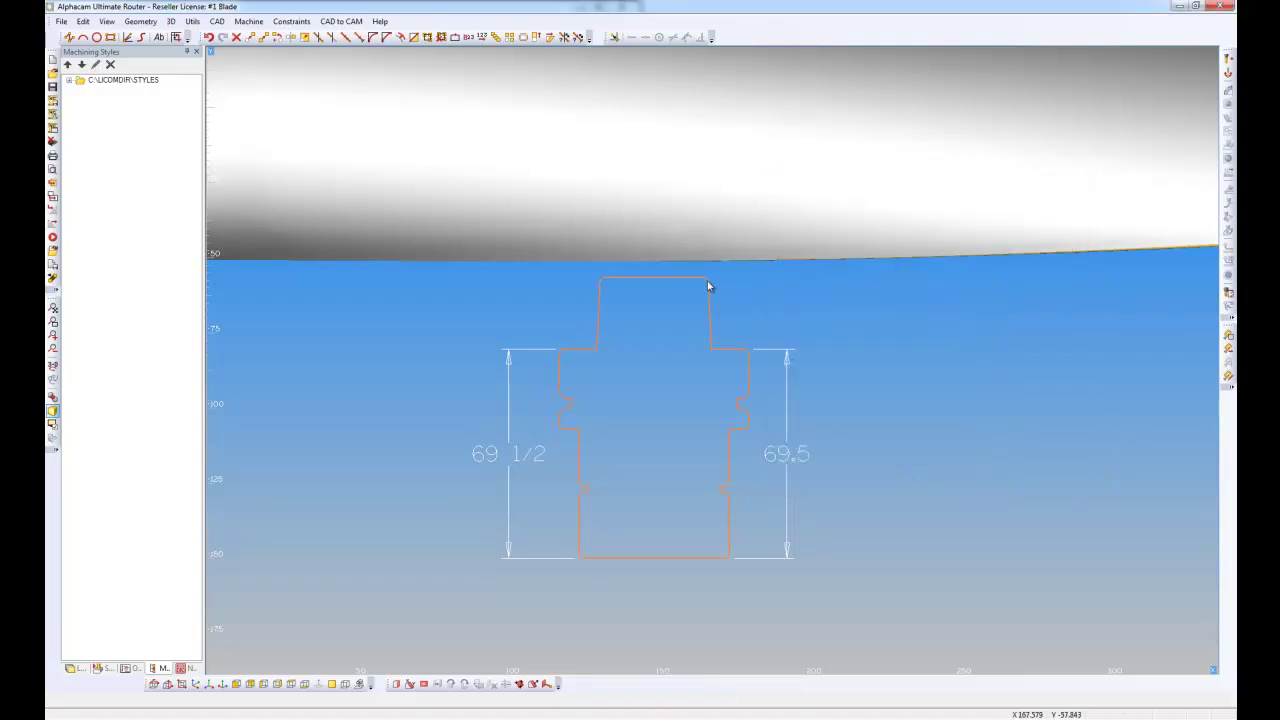
pyautogui.doubleClick(457, 240)
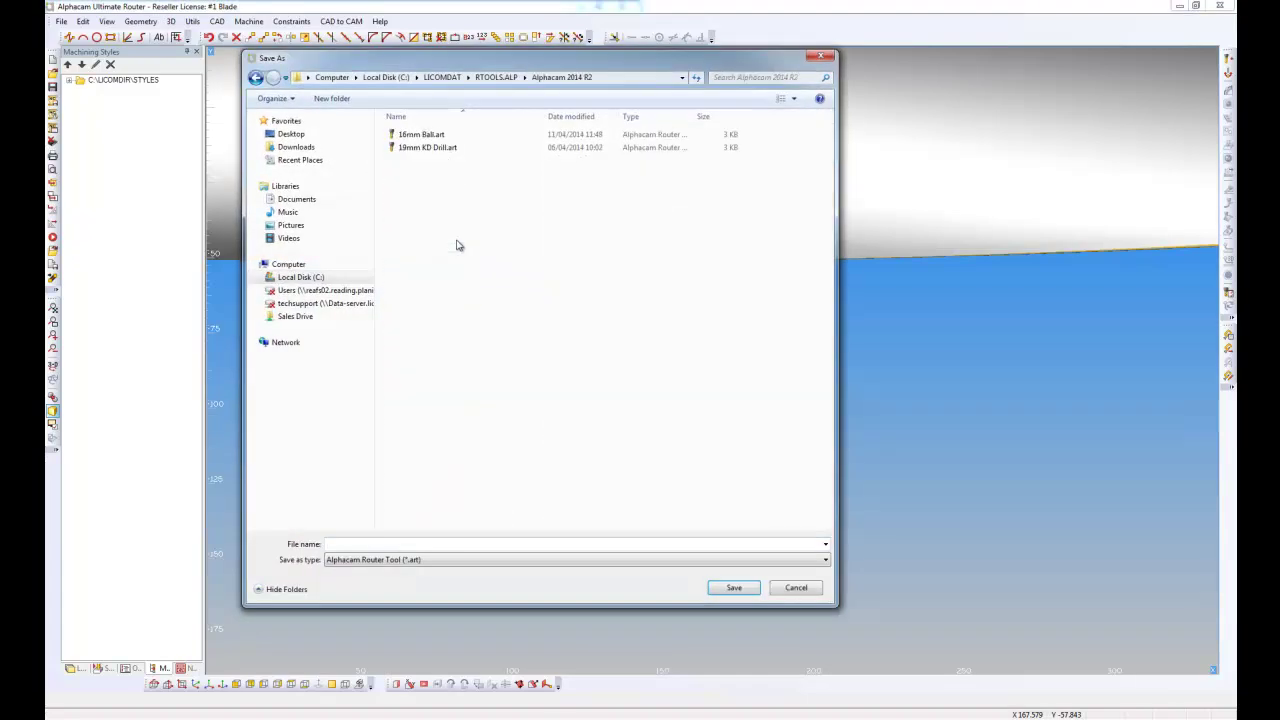
pyautogui.doubleClick(418, 137)
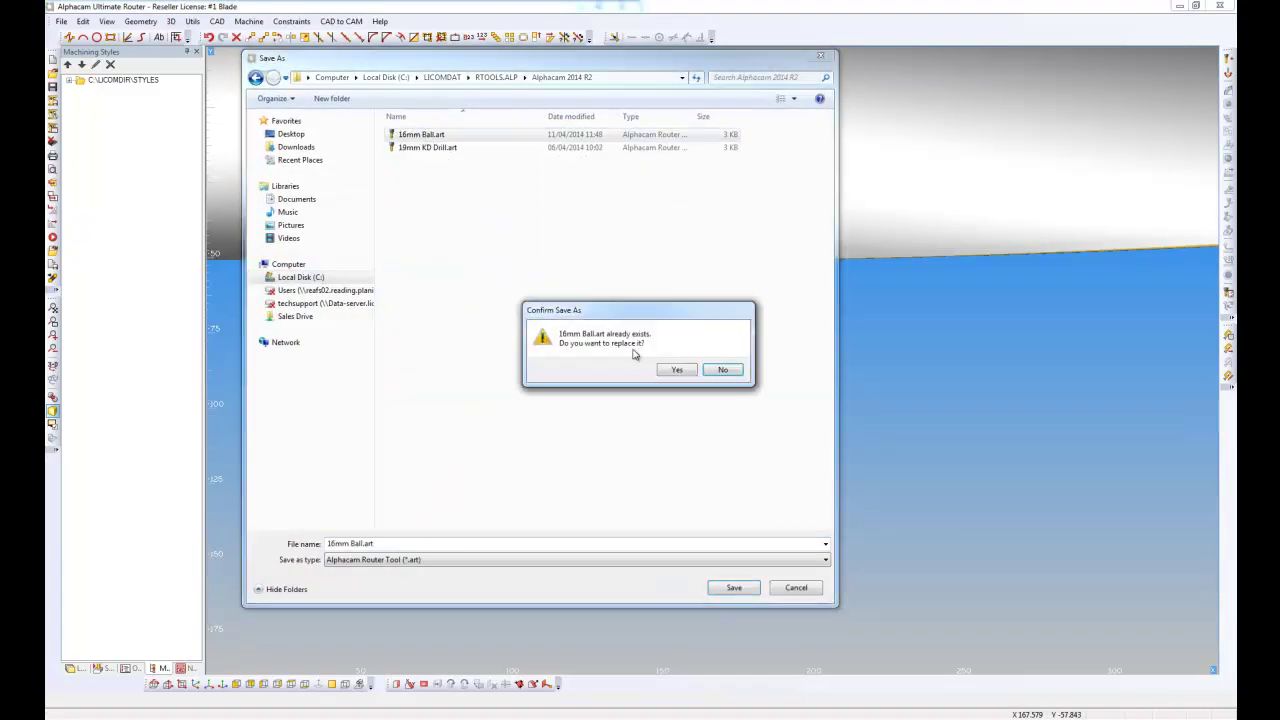
pyautogui.click(676, 369)
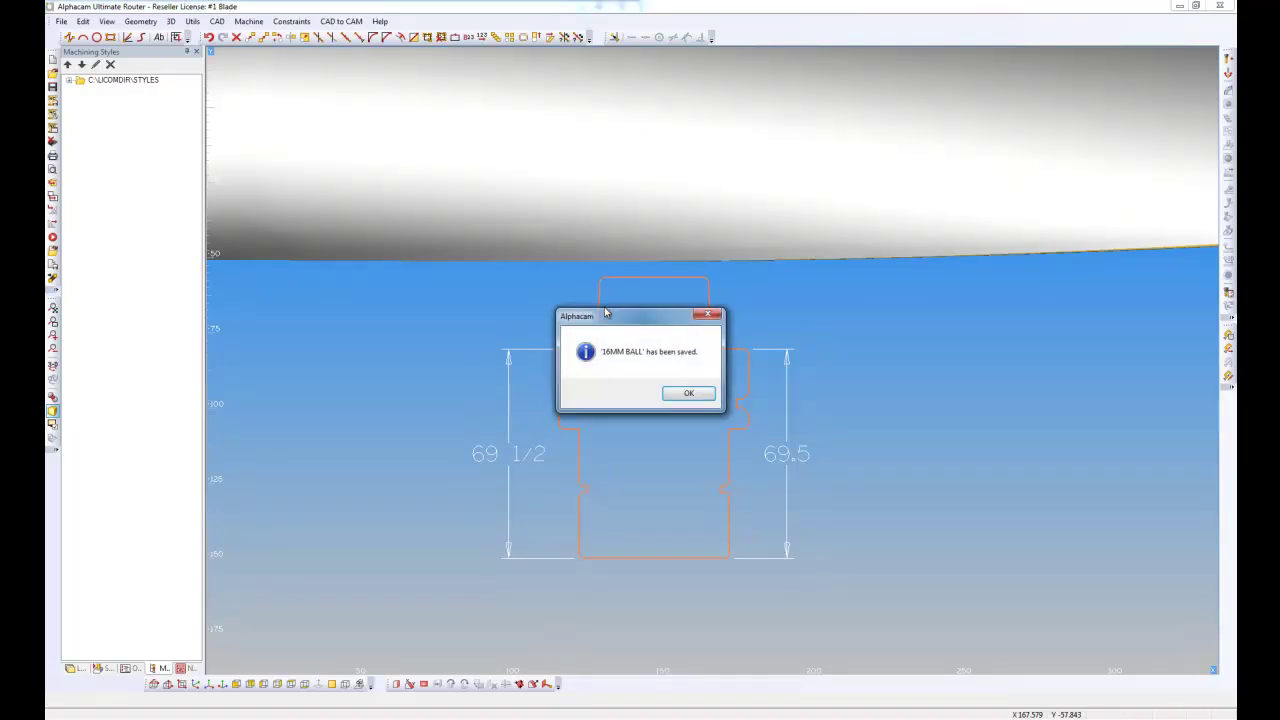
pyautogui.click(690, 393)
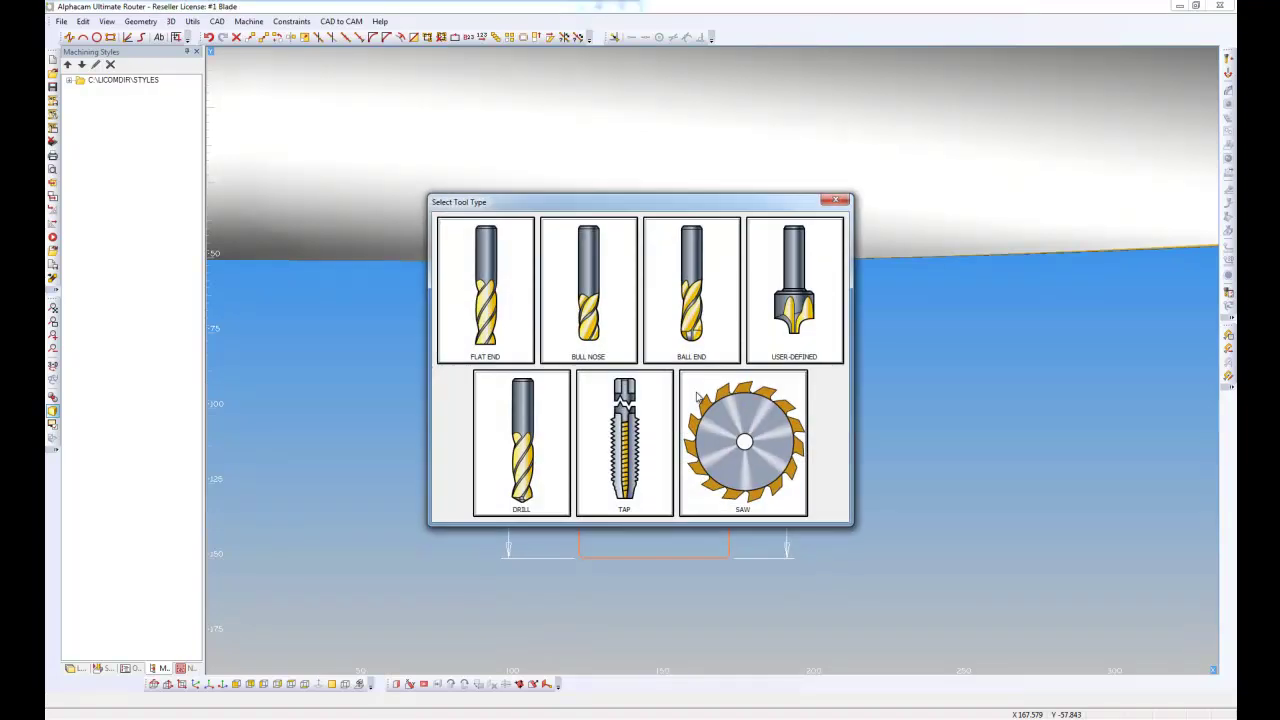
pyautogui.click(838, 201)
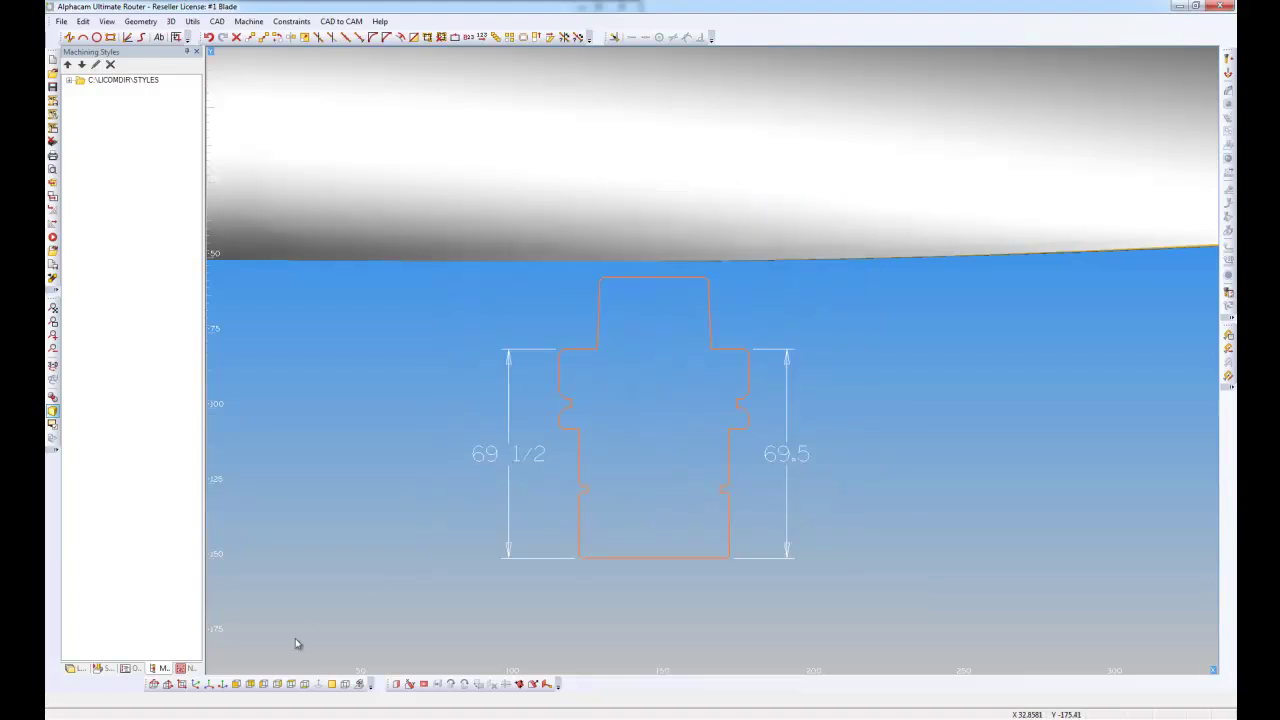
# Step: Switch to isometric view and select the 16mm Ball tool from the Alphacam 2014 R2 library
pyautogui.click(195, 685)
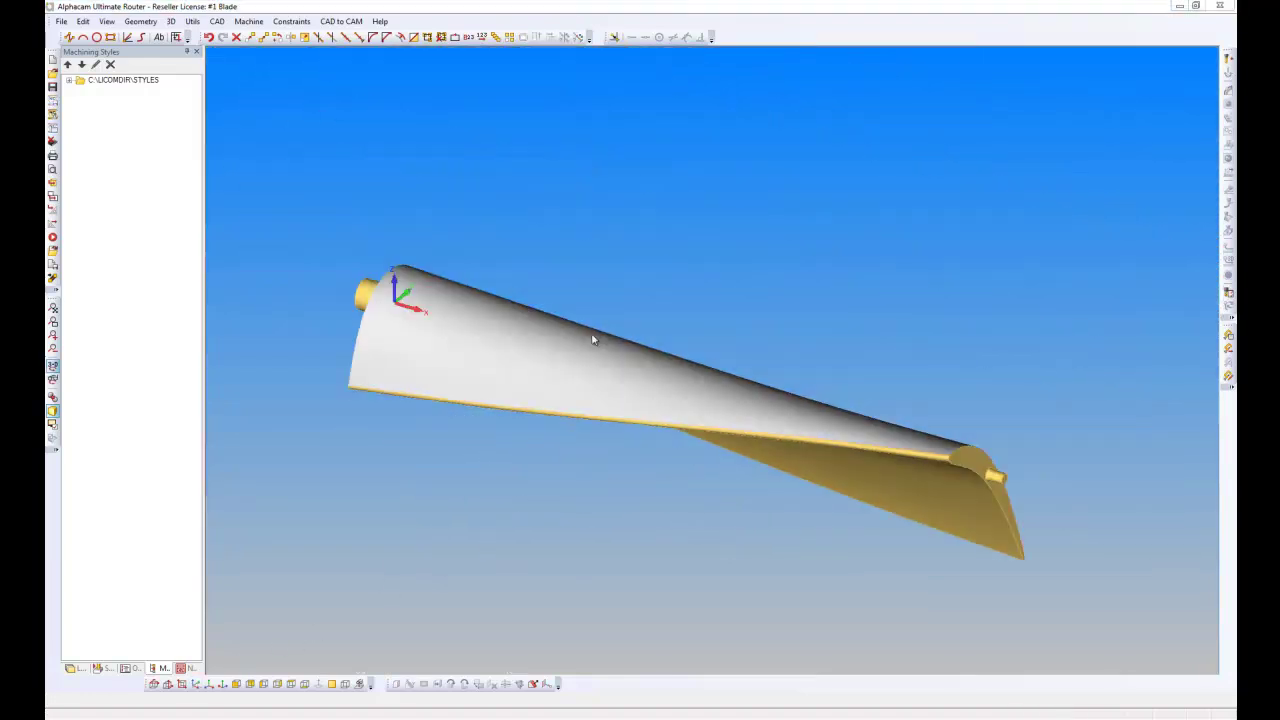
pyautogui.click(251, 22)
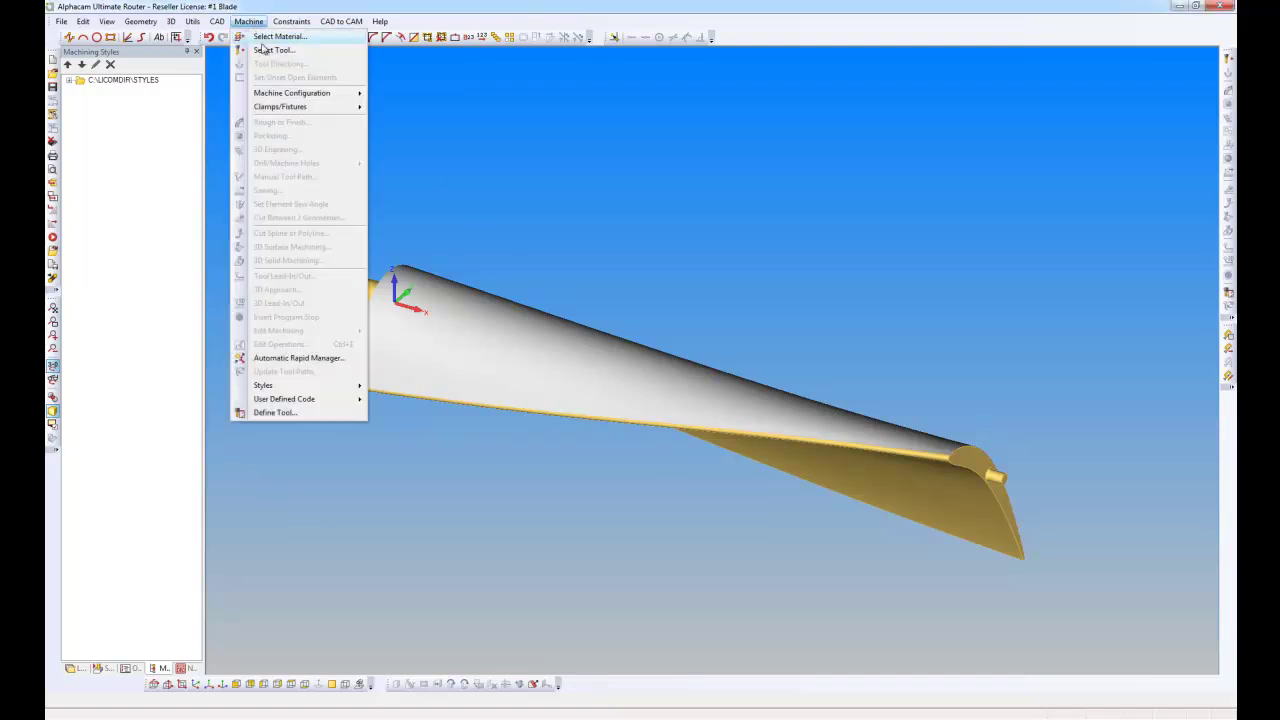
pyautogui.click(275, 54)
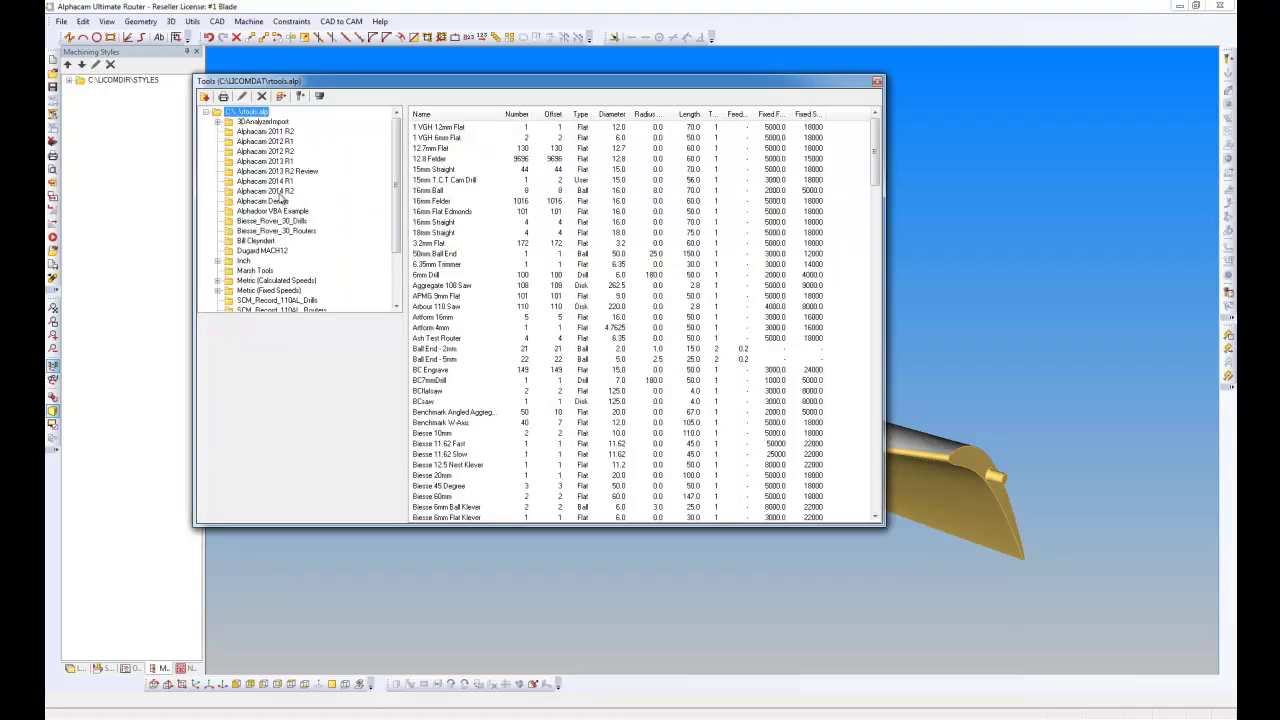
pyautogui.click(279, 192)
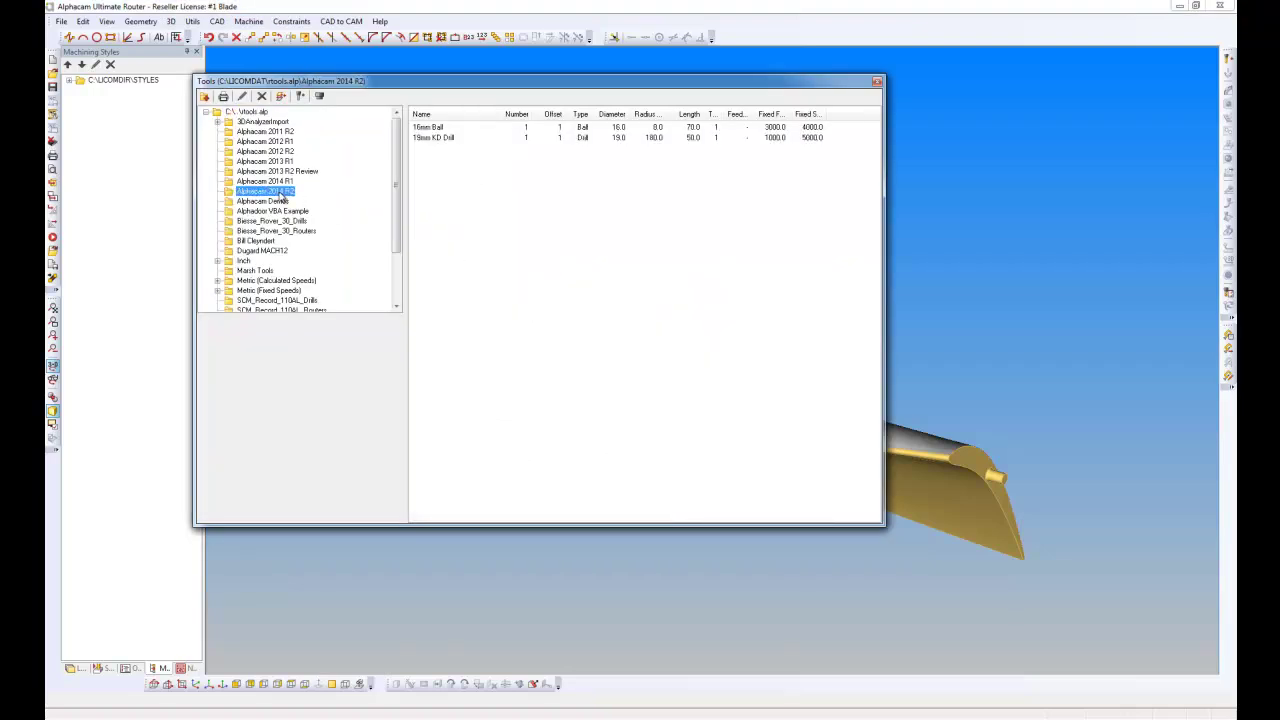
pyautogui.doubleClick(432, 137)
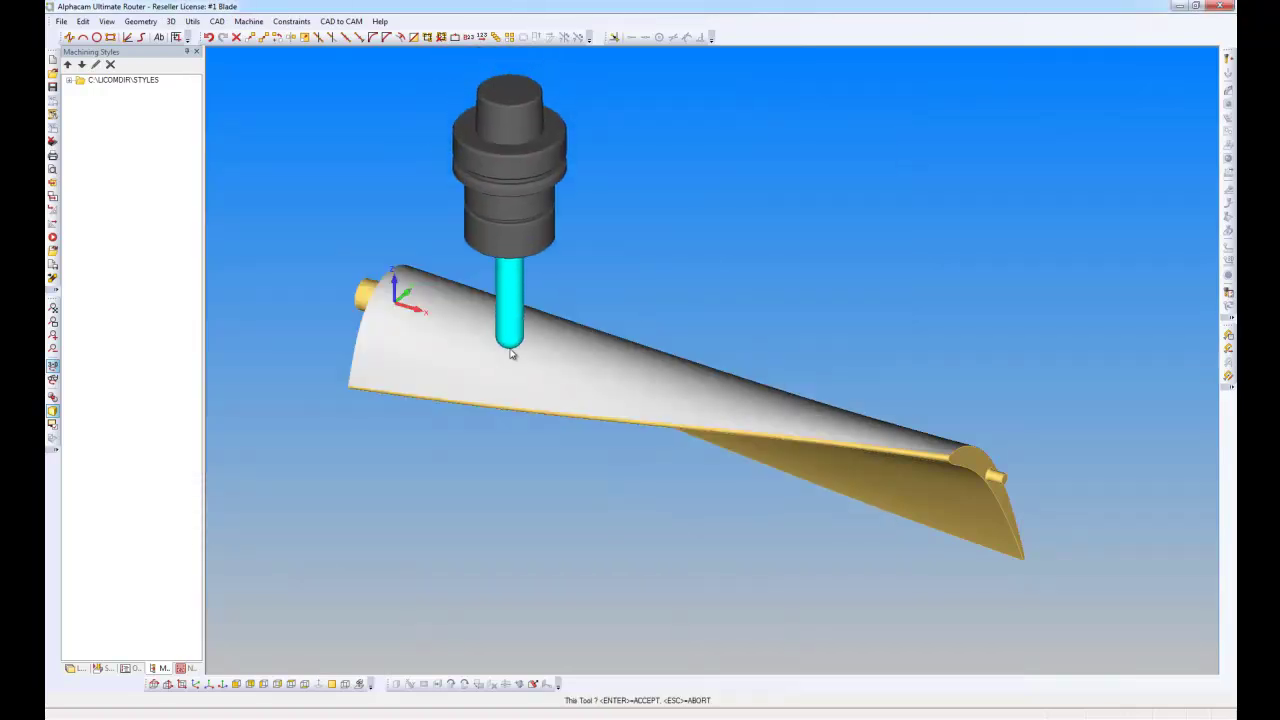
pyautogui.click(510, 352)
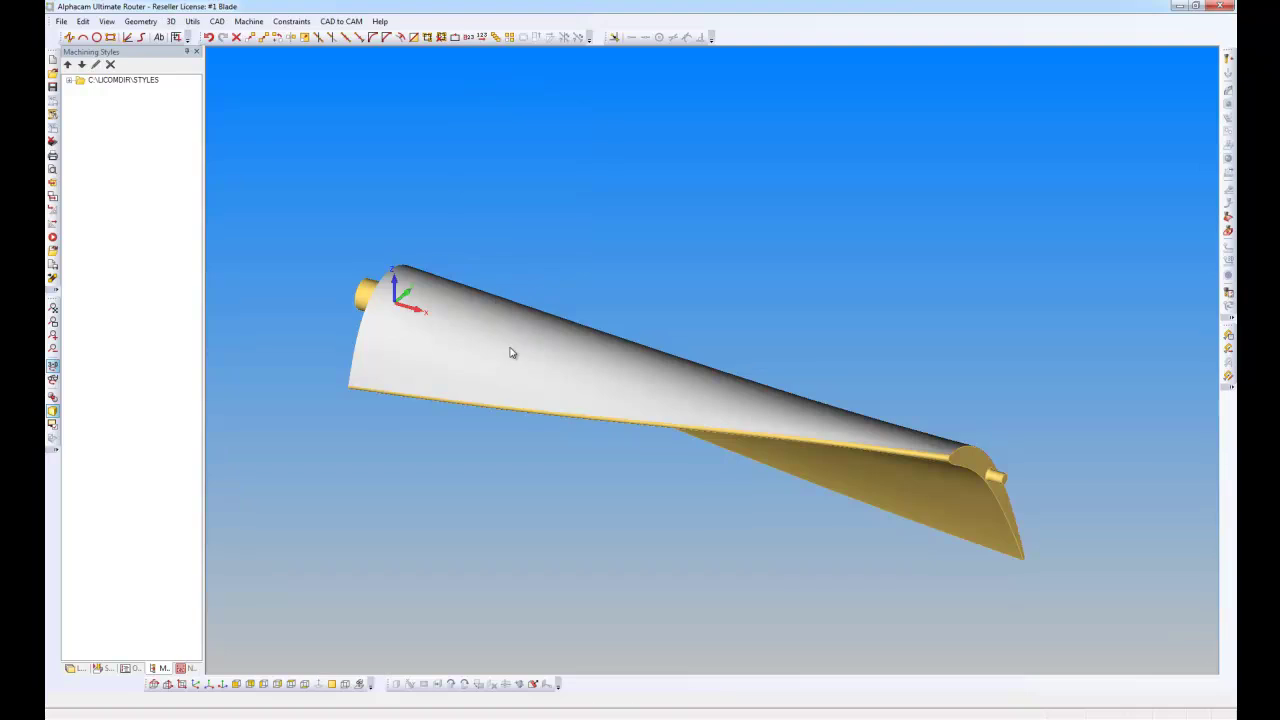
pyautogui.click(245, 22)
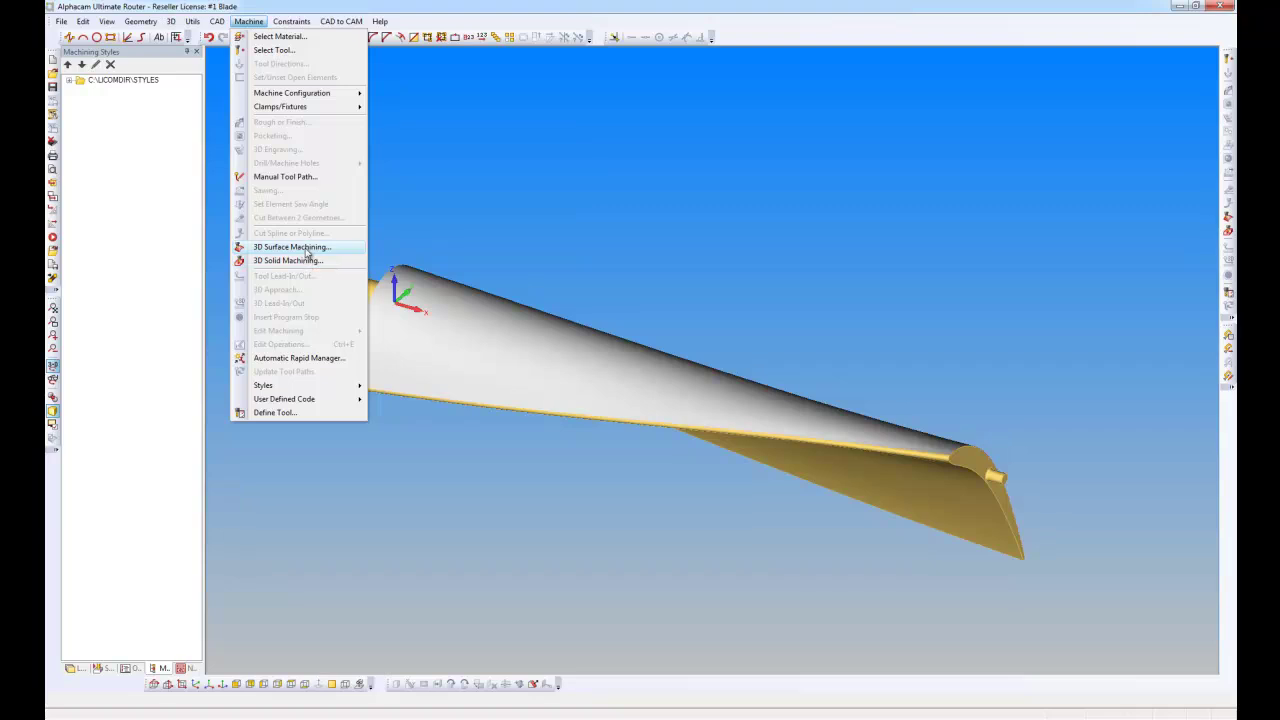
# Step: Start 4-Axis (YZ rot) 3D surface machining using the Parameter Lines method
pyautogui.click(305, 247)
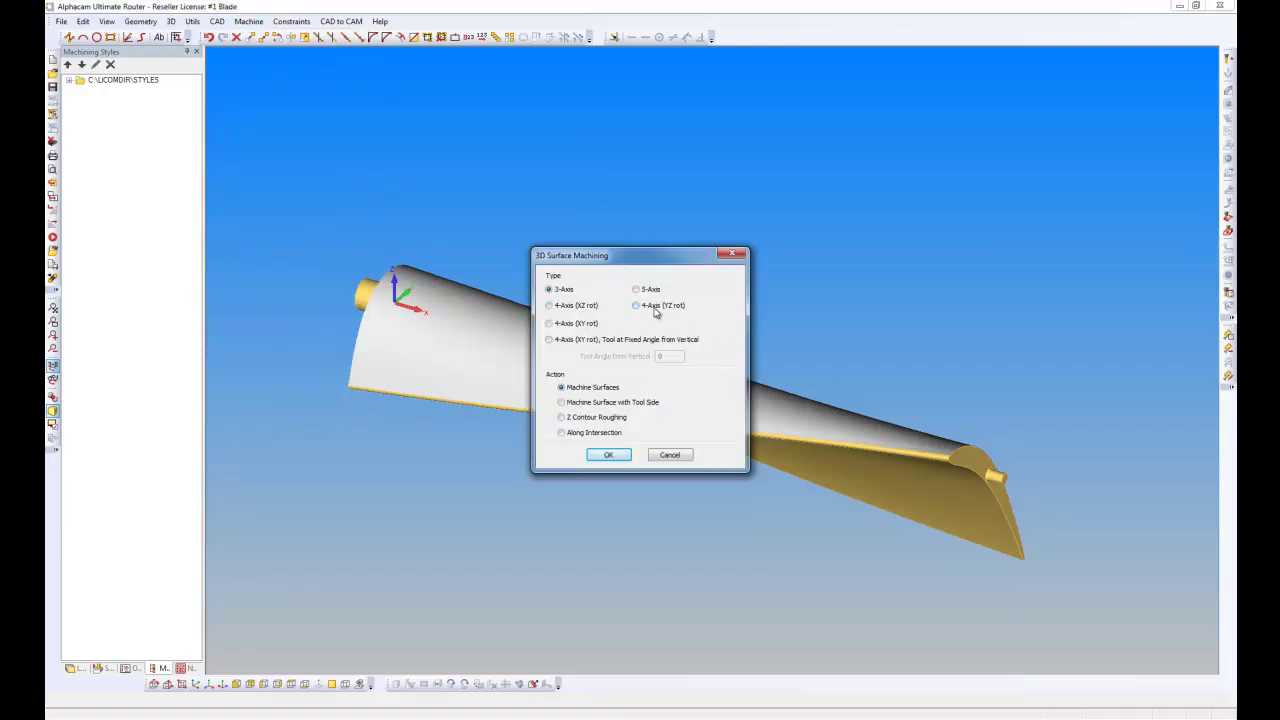
pyautogui.click(628, 454)
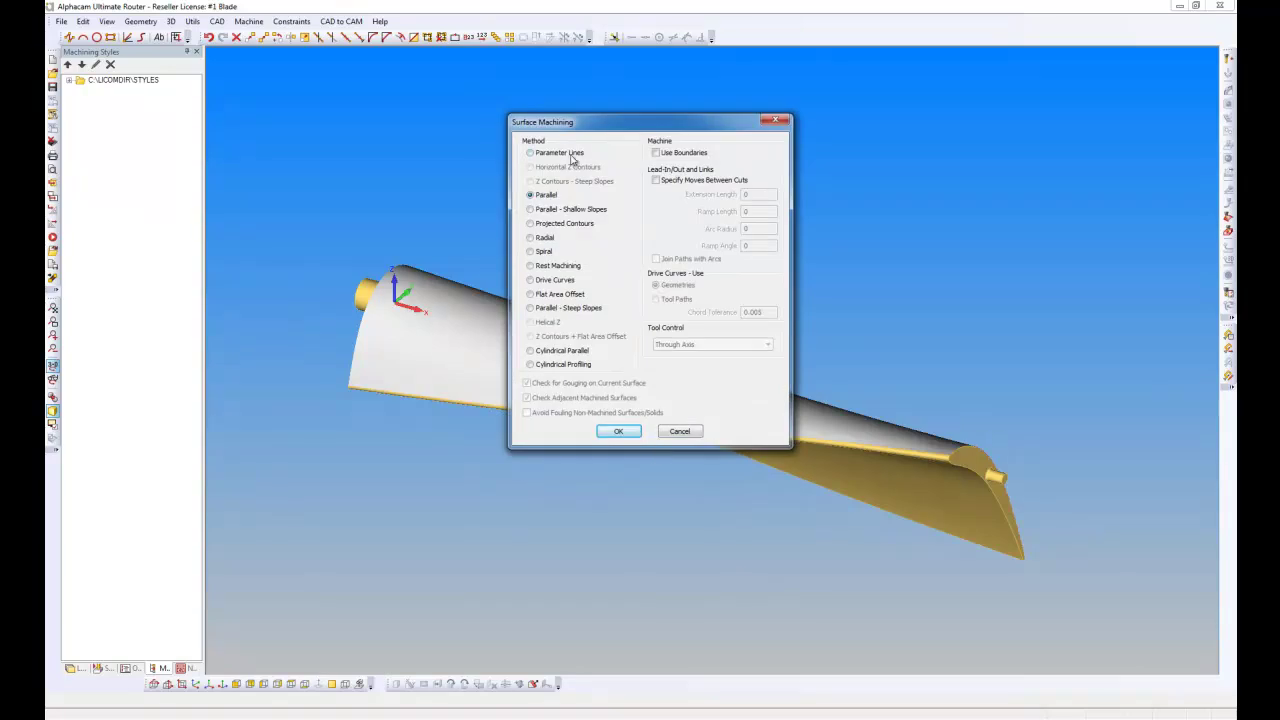
pyautogui.click(559, 153)
pyautogui.click(618, 431)
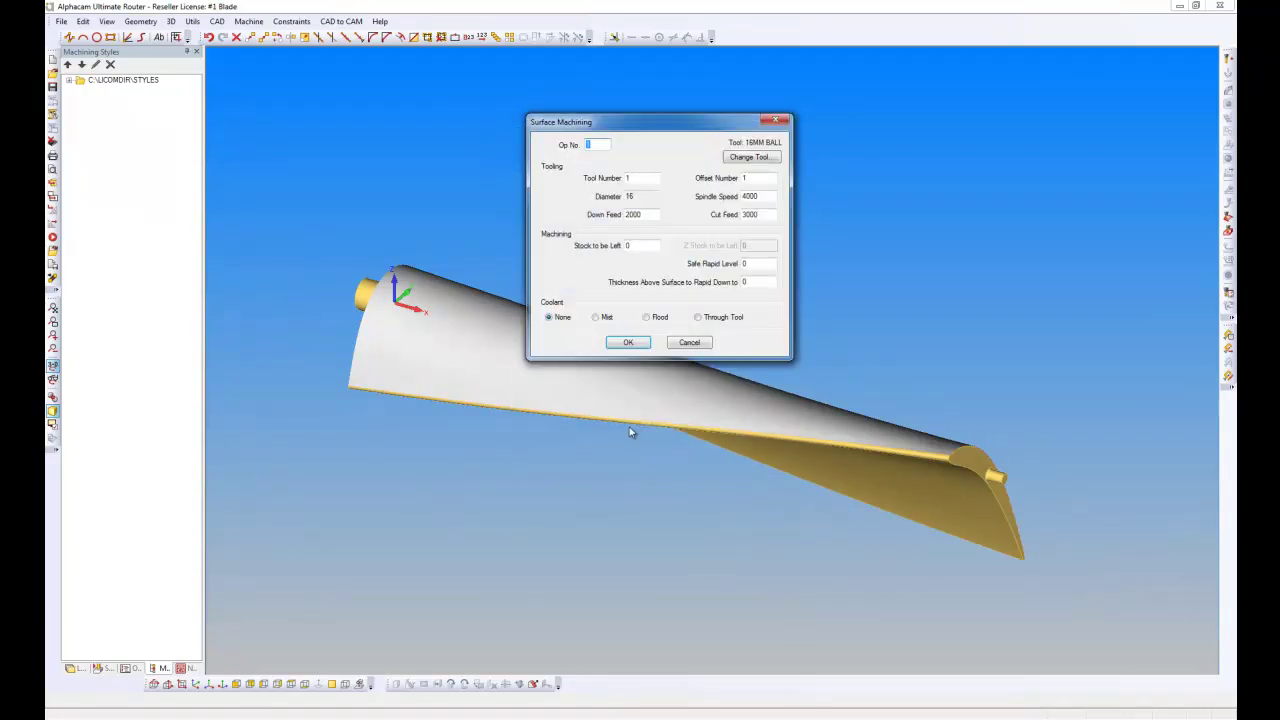
# Step: Set rapid-down thickness 1 and cut width 2, then pick the blade surface and start point
pyautogui.click(760, 264)
pyautogui.doubleClick(743, 282)
pyautogui.write('1')
pyautogui.click(645, 342)
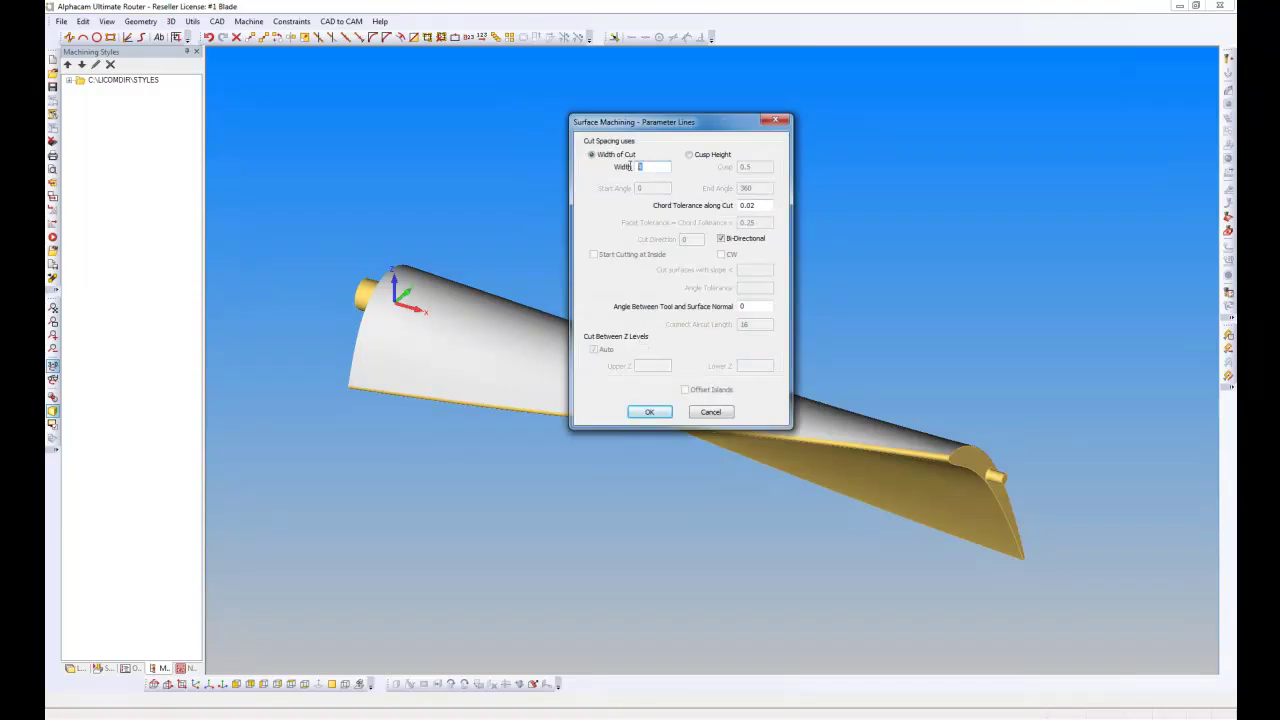
pyautogui.click(649, 412)
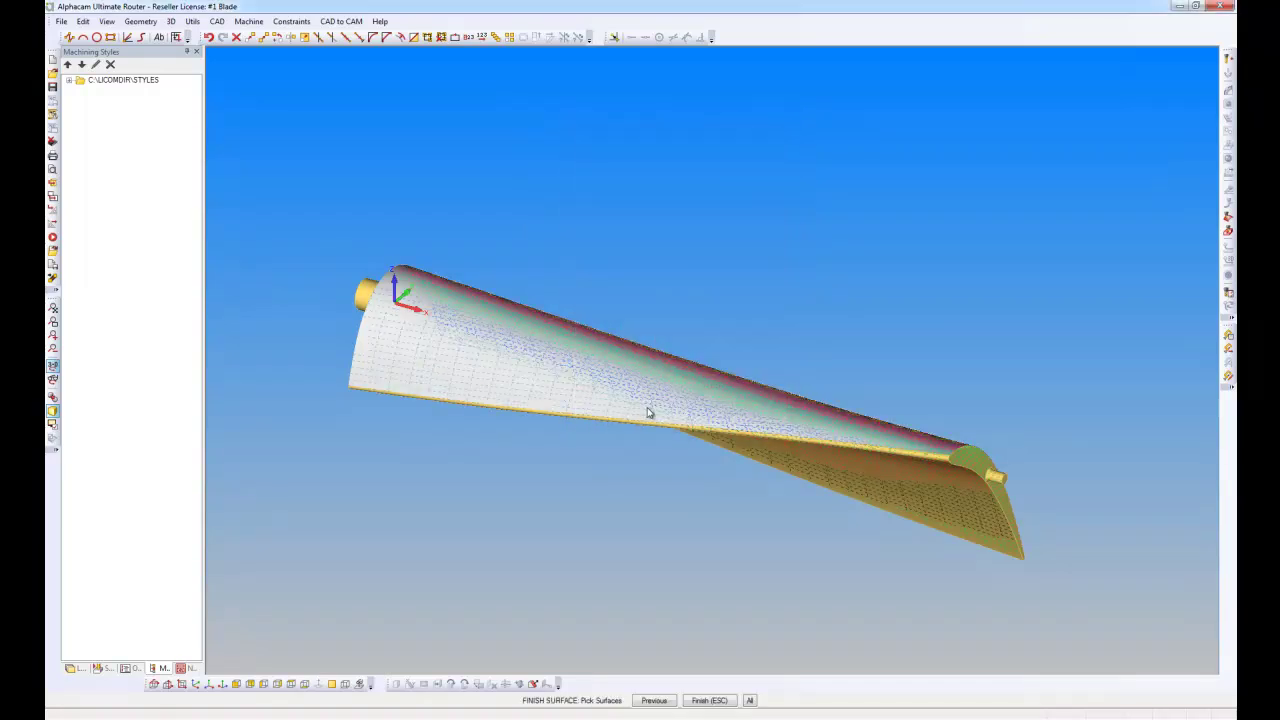
pyautogui.click(443, 367)
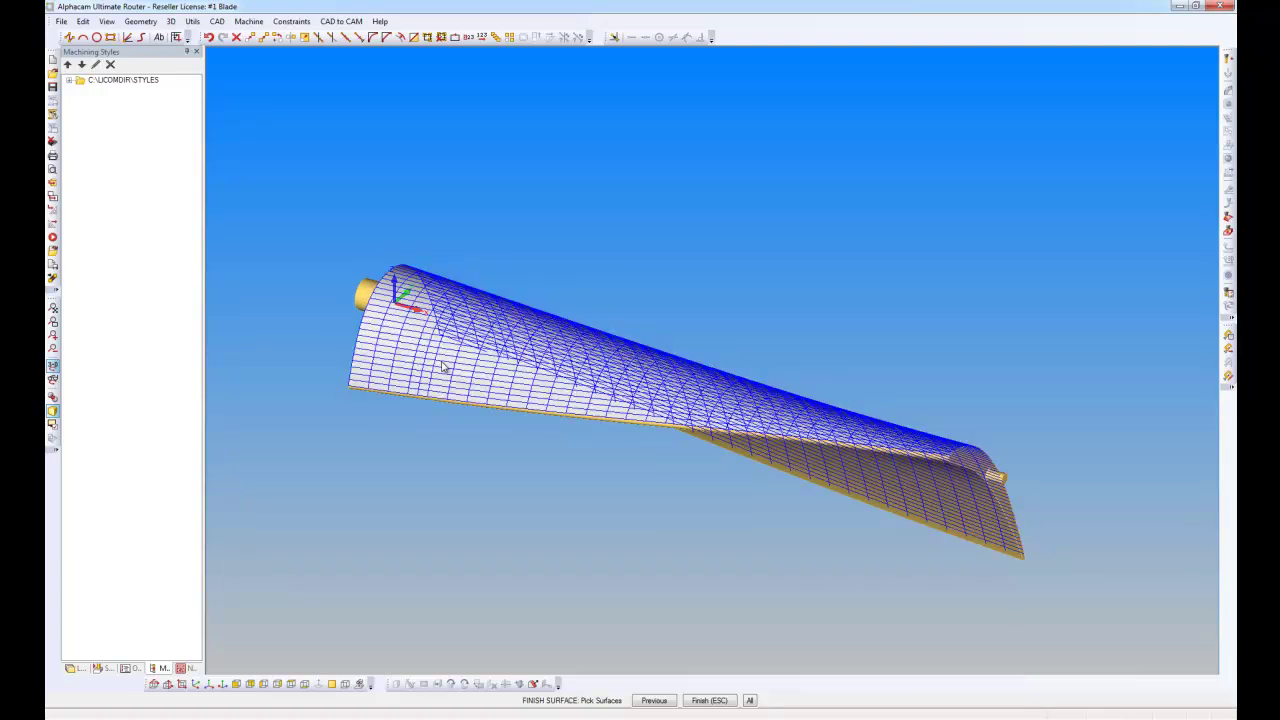
pyautogui.press('Escape')
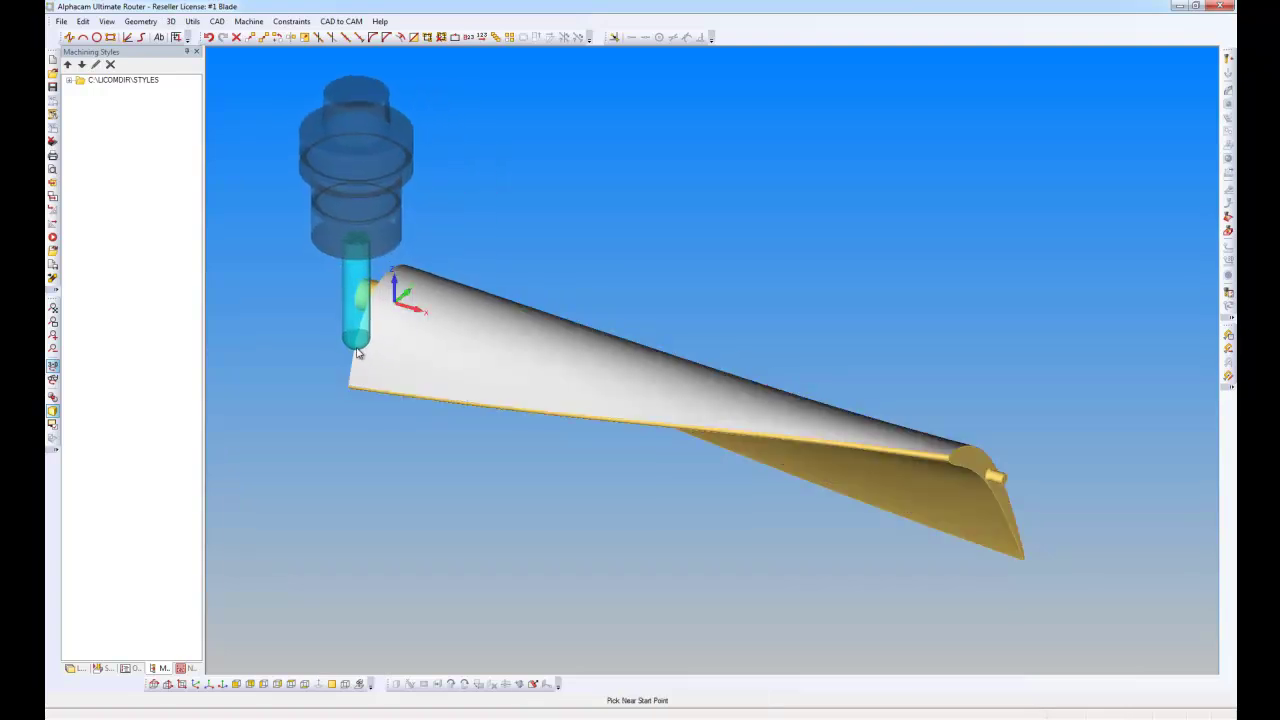
pyautogui.click(358, 352)
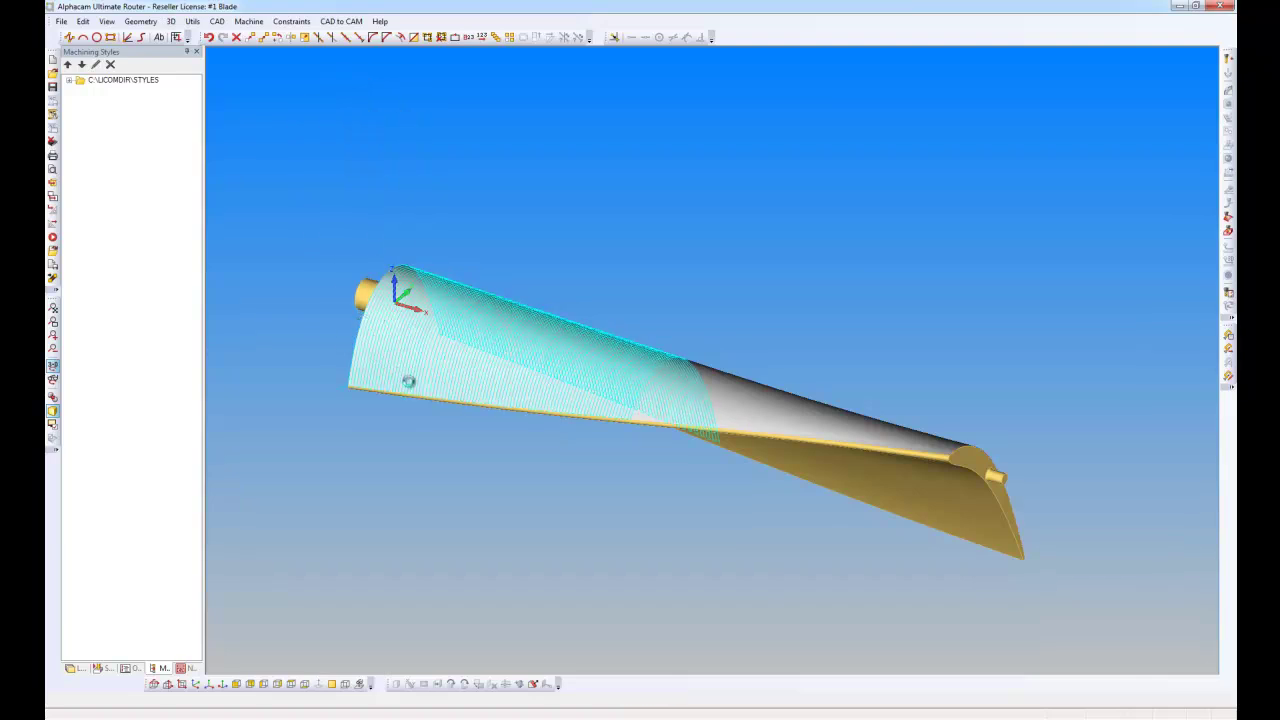
pyautogui.scroll(3, 473, 404)
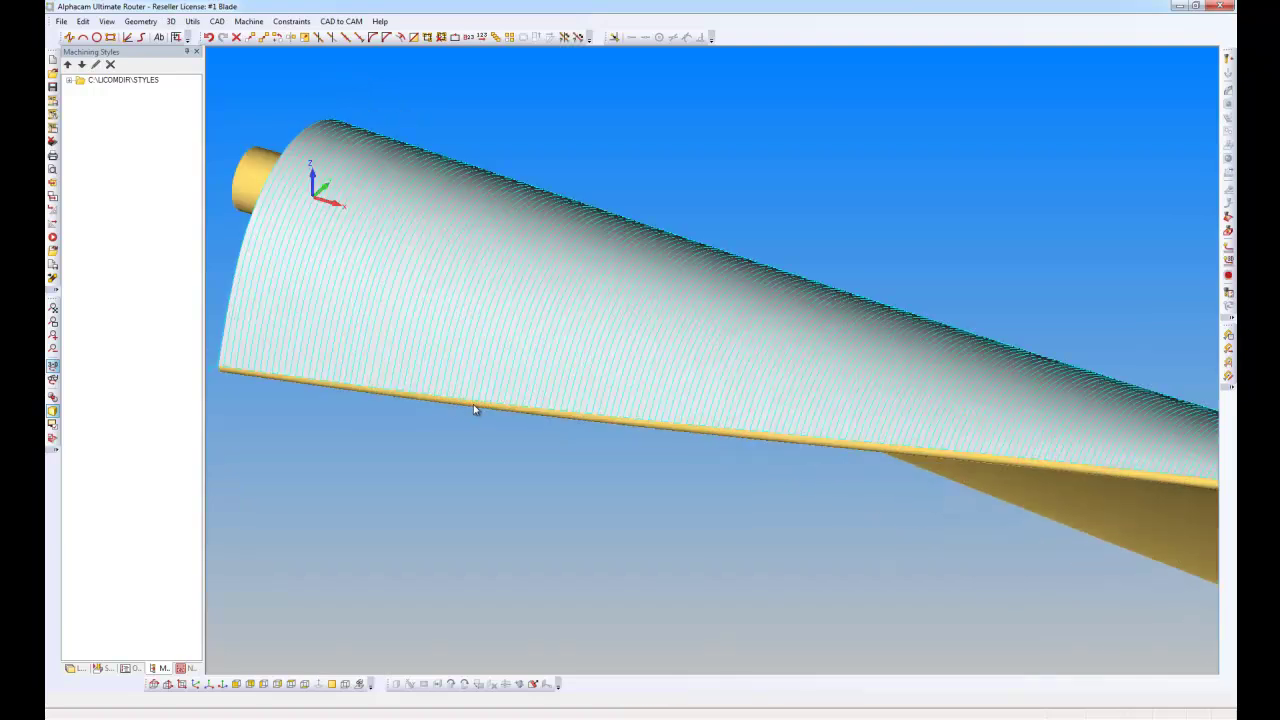
pyautogui.scroll(-3, 475, 408)
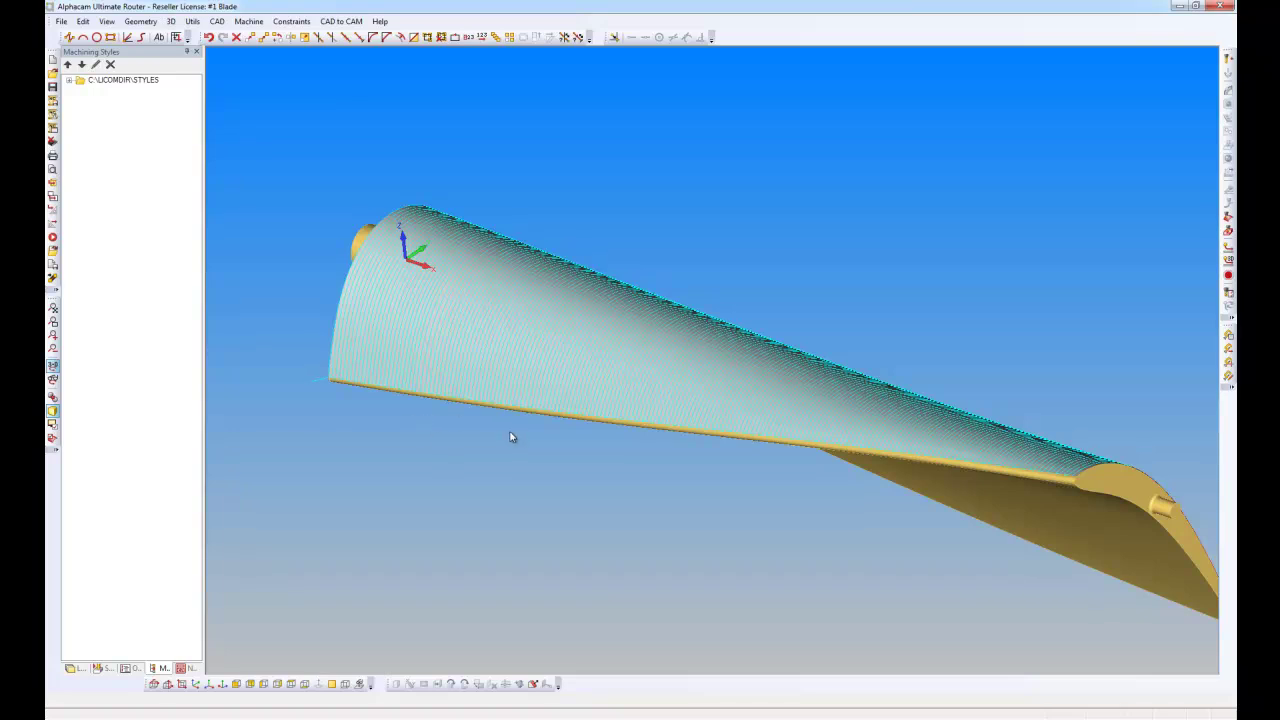
# Step: Load Head – Head.armc from Alphacam 2014 R2 and frame the head and blade isometrically
pyautogui.click(74, 669)
pyautogui.click(155, 274)
pyautogui.rightClick(155, 274)
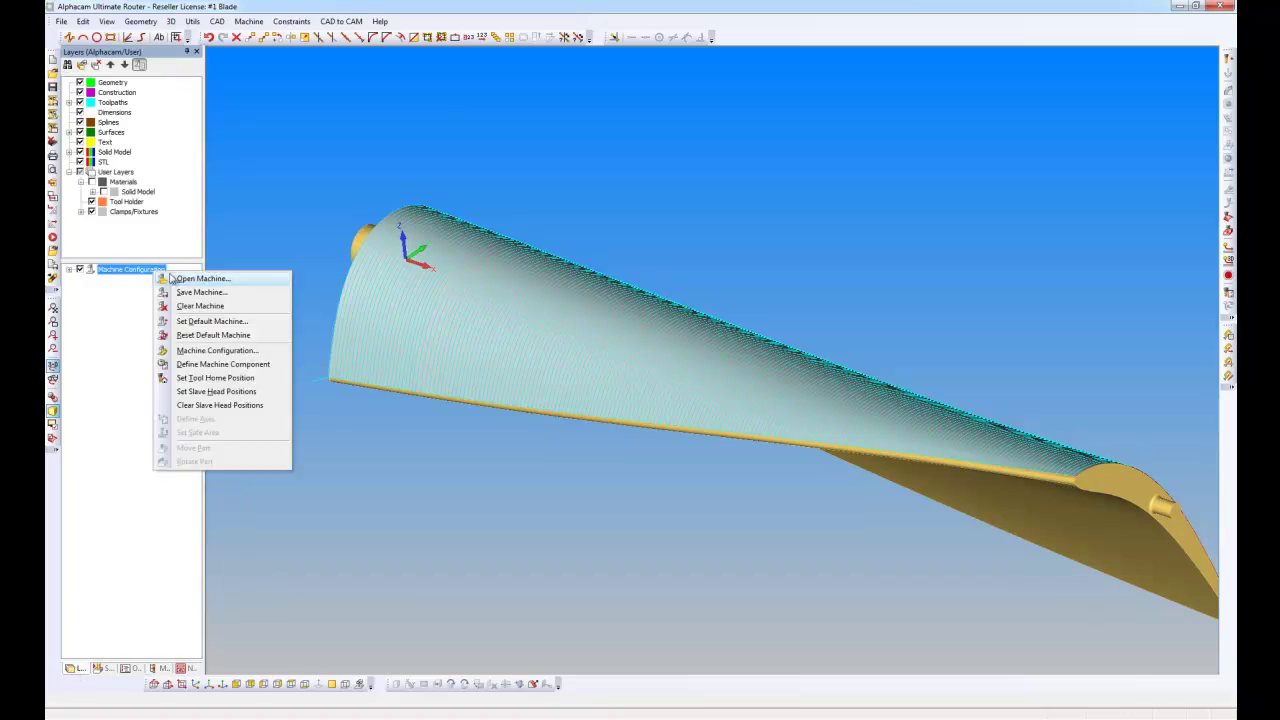
pyautogui.click(188, 280)
pyautogui.doubleClick(500, 285)
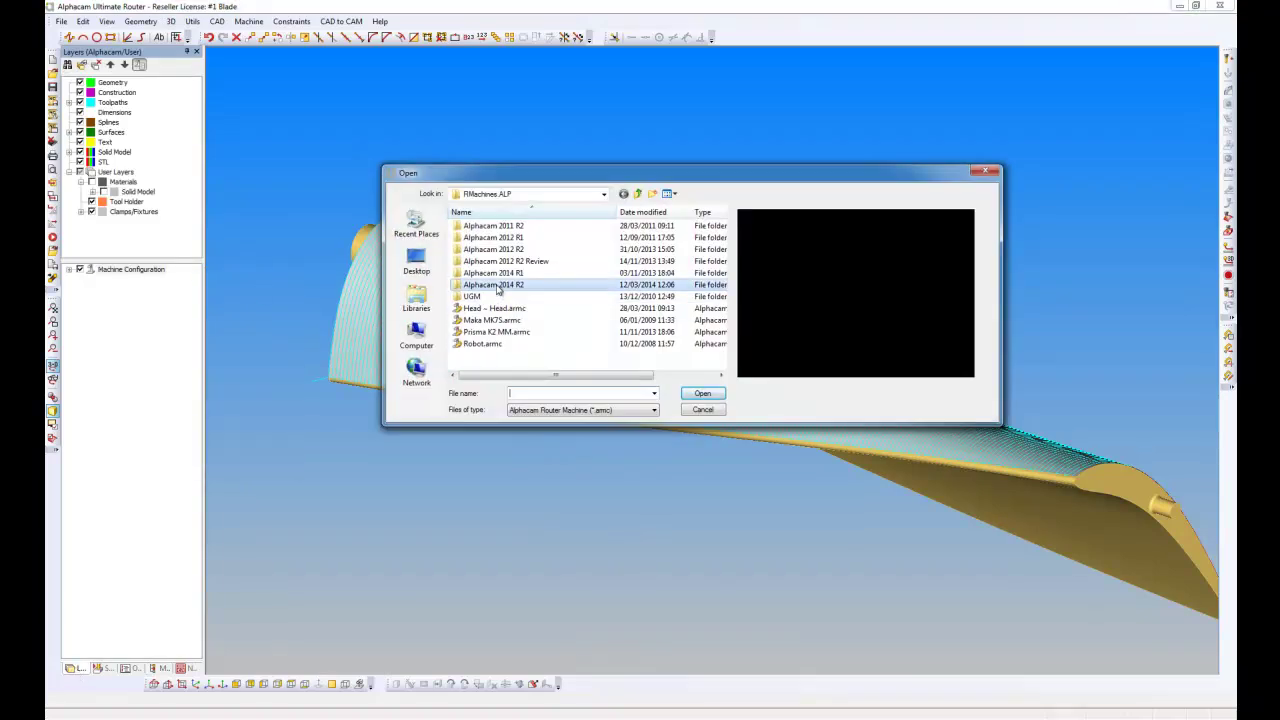
pyautogui.click(518, 228)
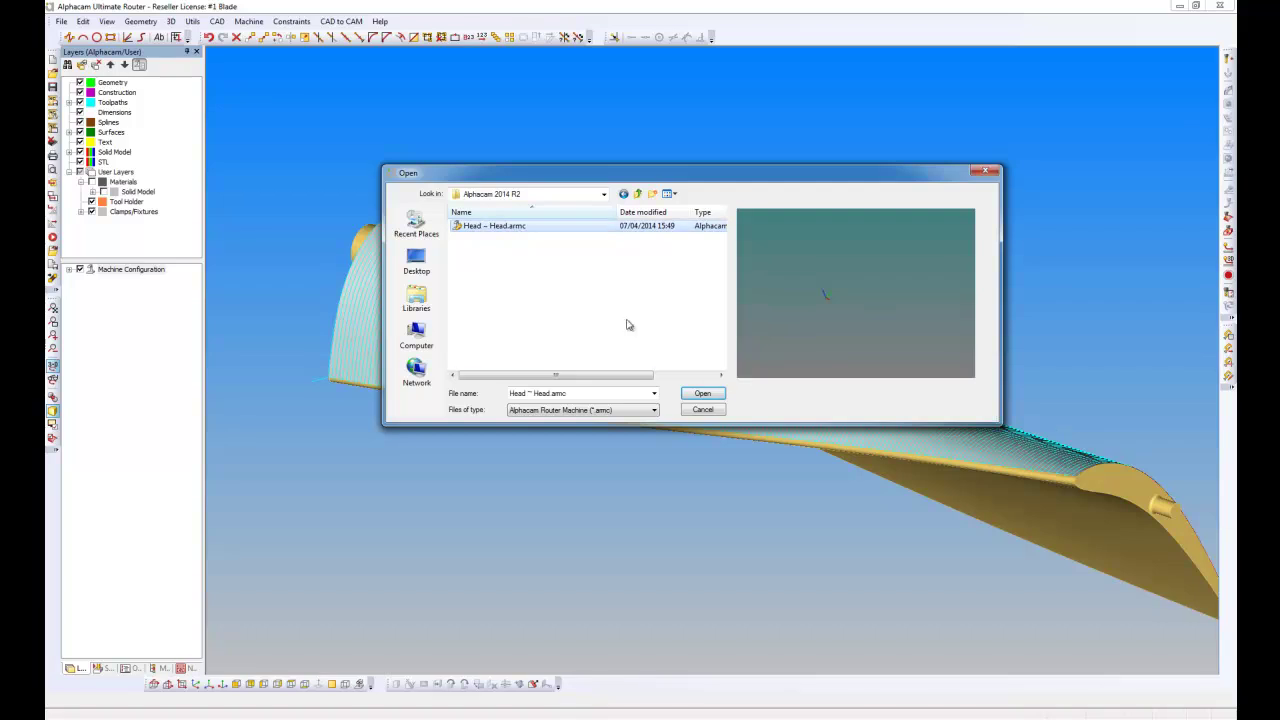
pyautogui.click(702, 393)
pyautogui.click(722, 377)
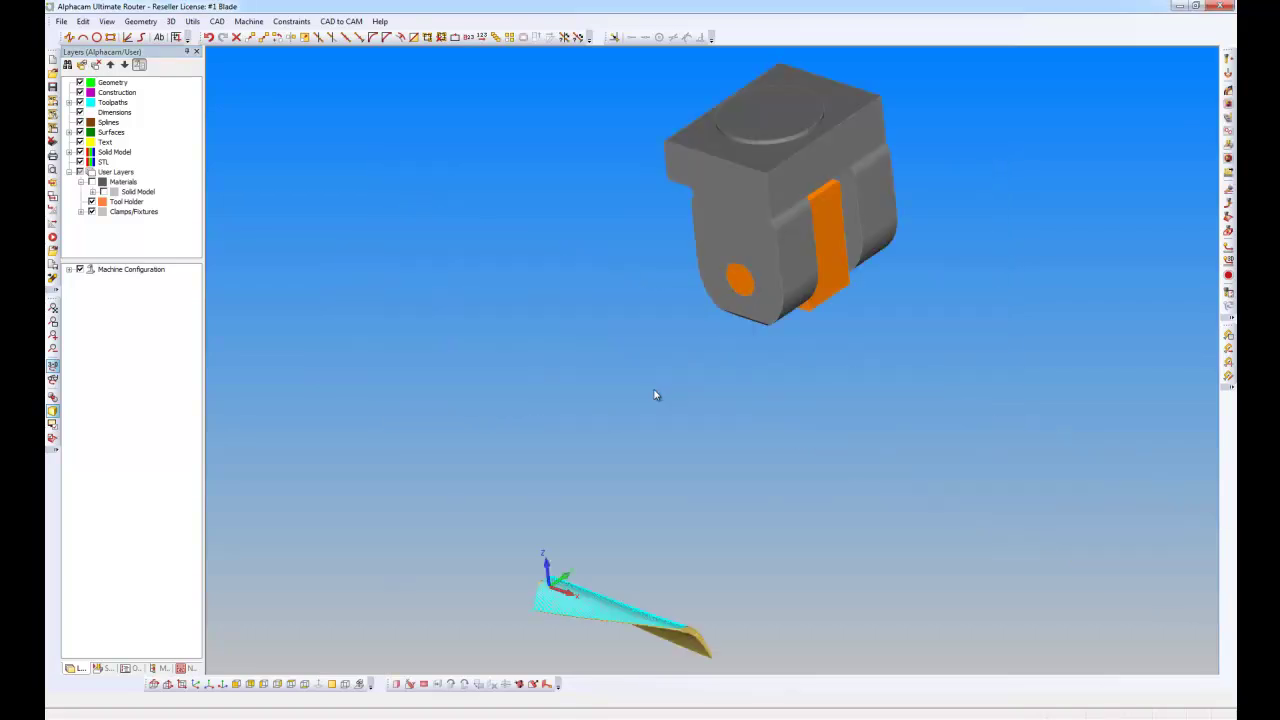
pyautogui.click(196, 685)
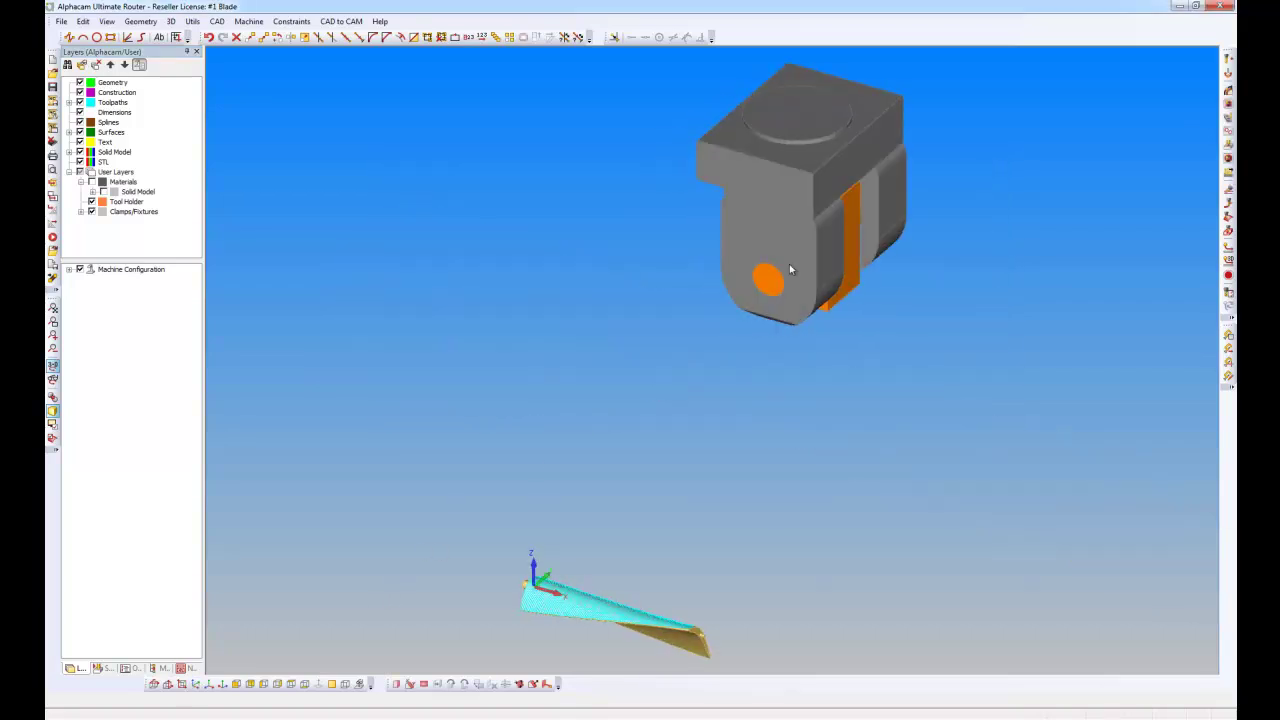
pyautogui.scroll(-3, 772, 274)
pyautogui.scroll(3, 777, 286)
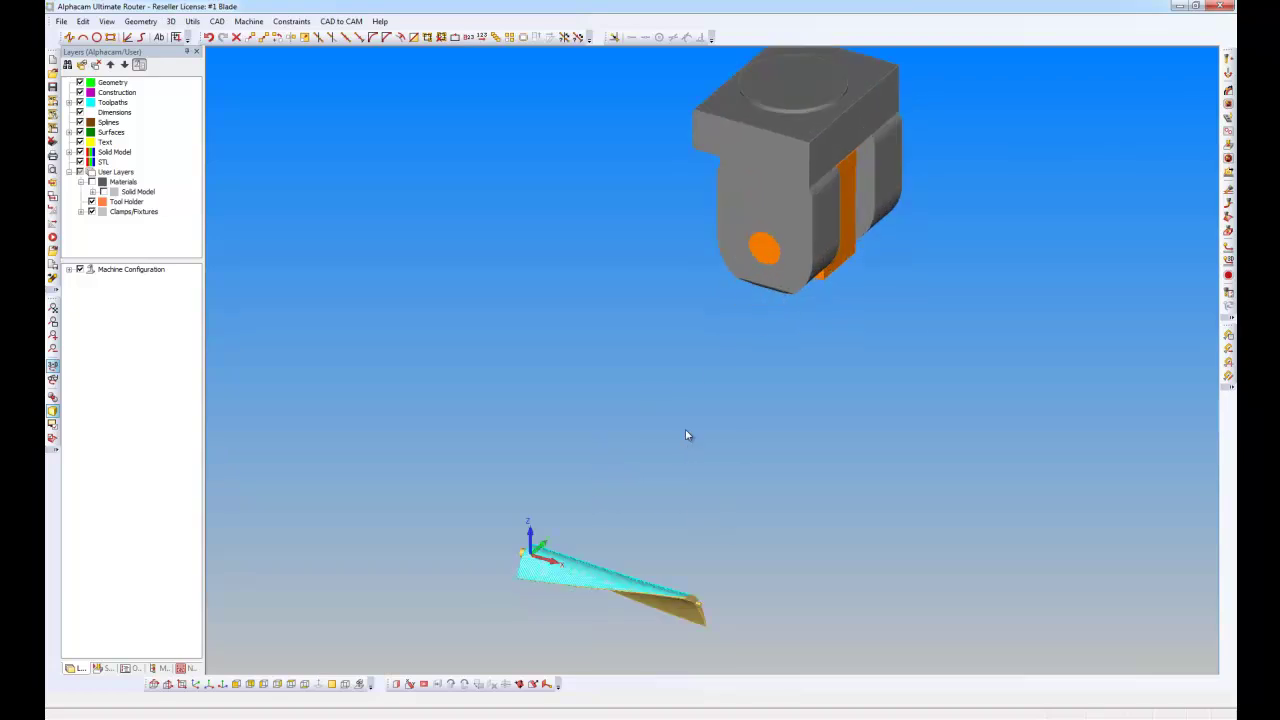
pyautogui.moveTo(686, 434); pyautogui.dragTo(654, 394, button='middle')
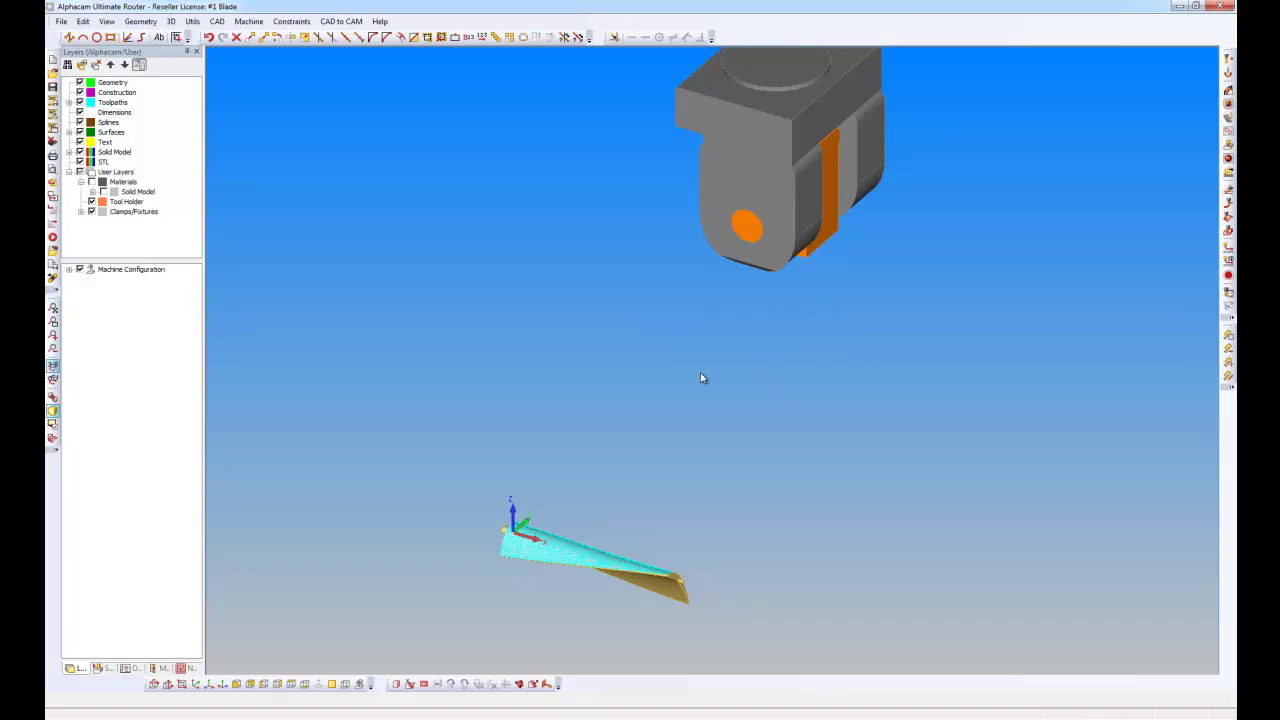
# Step: Send the blade toolpath to the Simulator and play it back at increased speed
pyautogui.rightClick(600, 298)
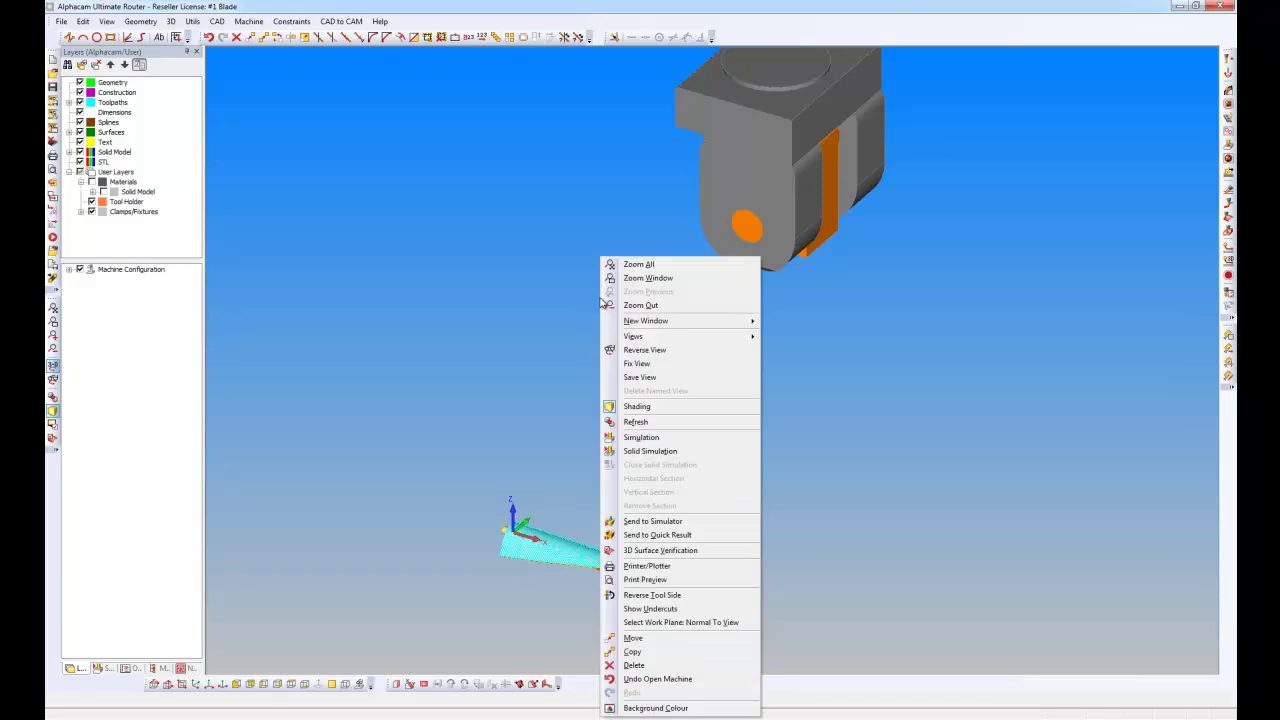
pyautogui.click(654, 521)
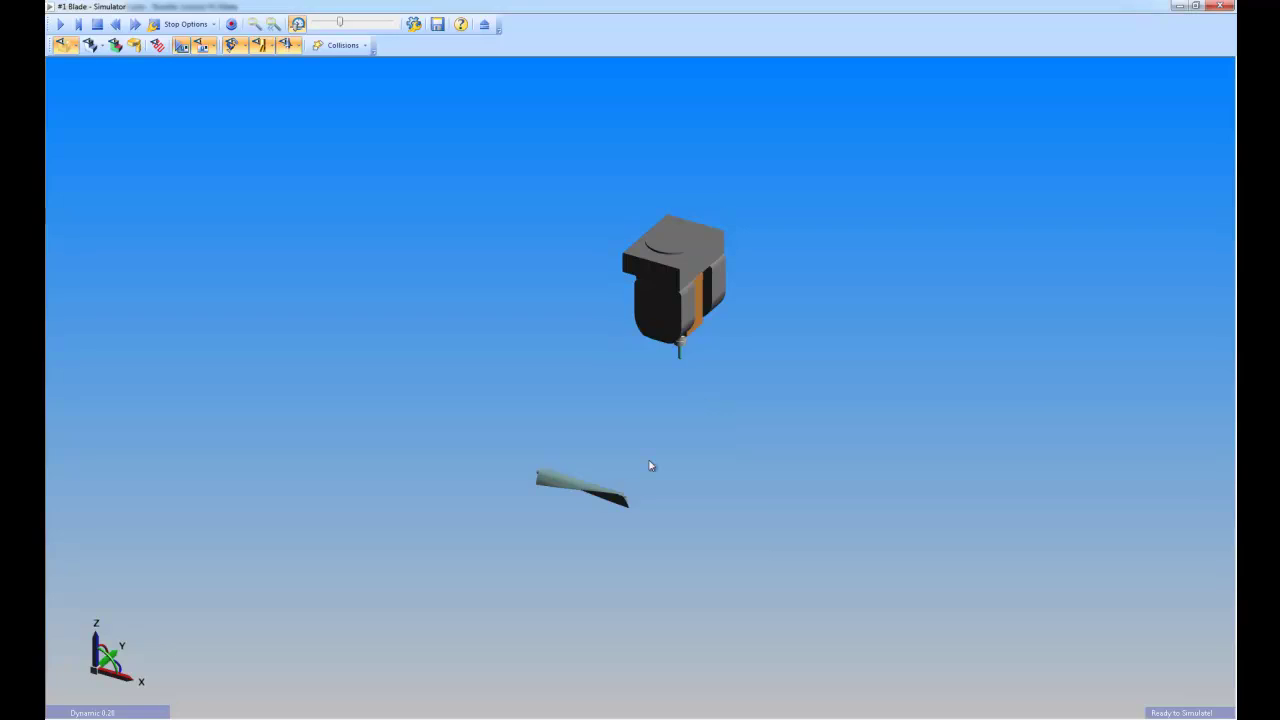
pyautogui.scroll(5, 610, 447)
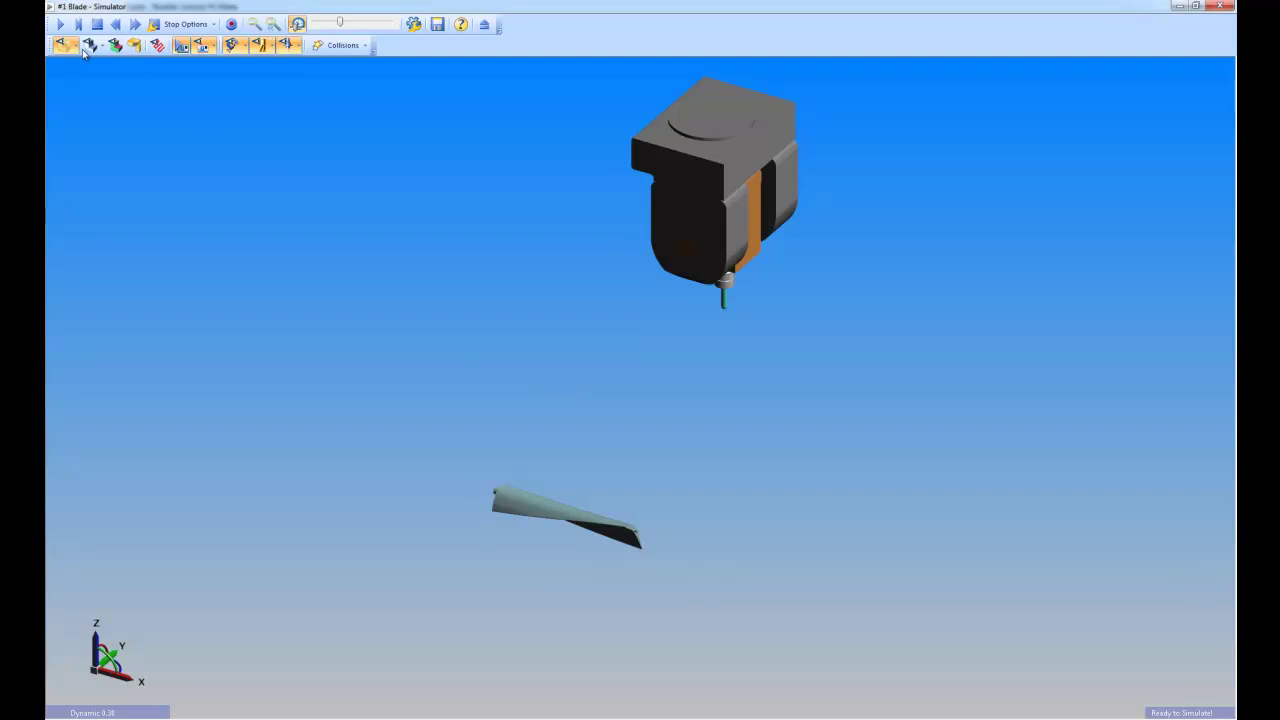
pyautogui.click(60, 24)
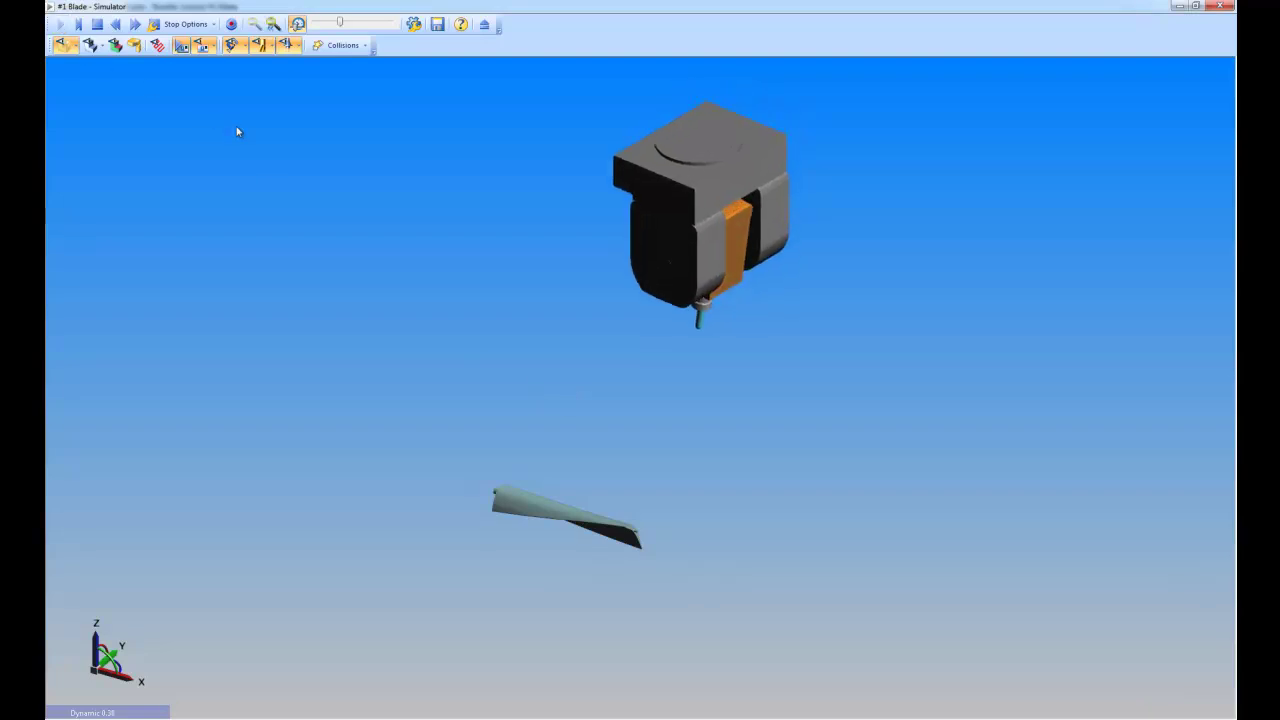
pyautogui.moveTo(340, 23); pyautogui.dragTo(346, 23)
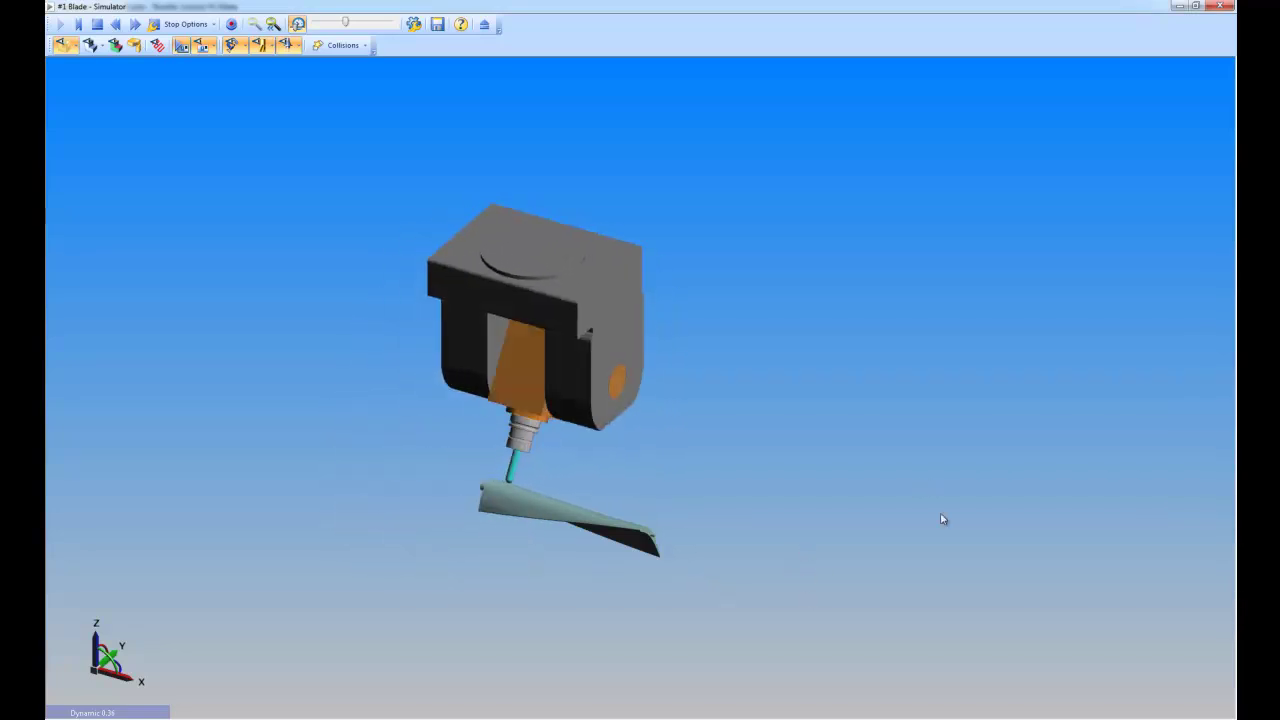
# Step: Close the simulator and tick Use optimiser in the MC Surfaces 5-Axis Toolpath Optimiser
pyautogui.click(1226, 8)
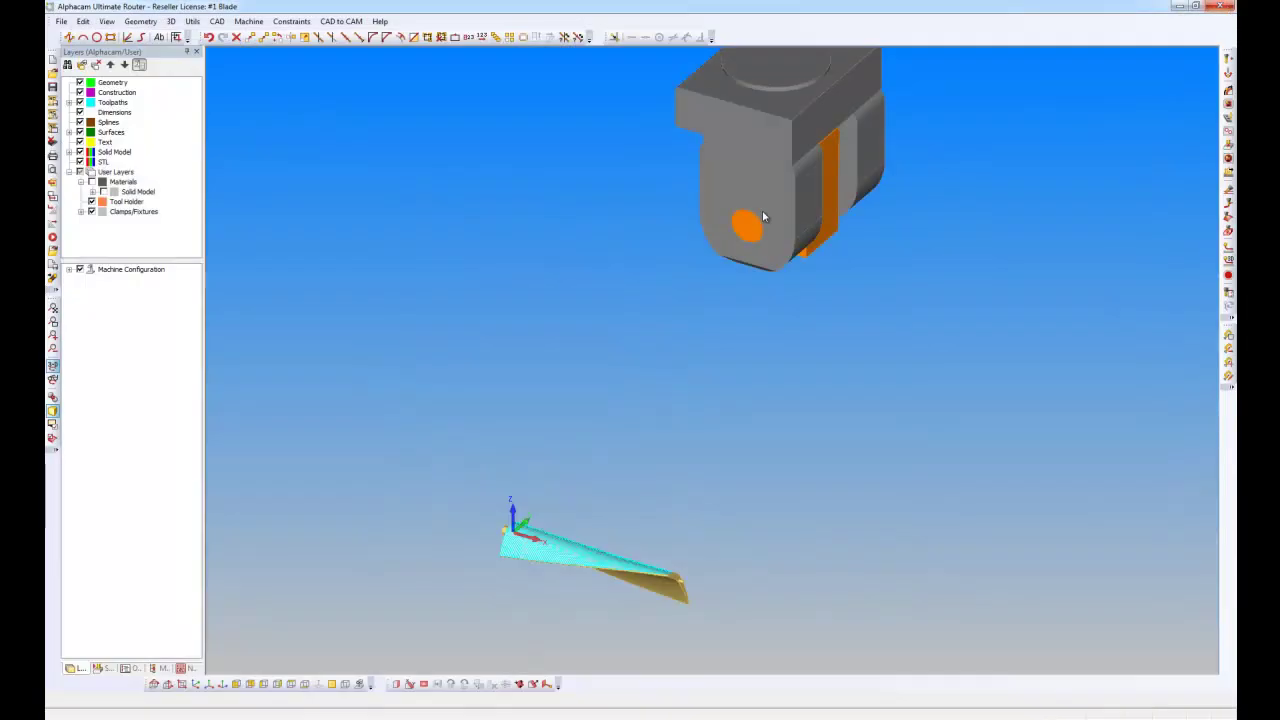
pyautogui.click(137, 668)
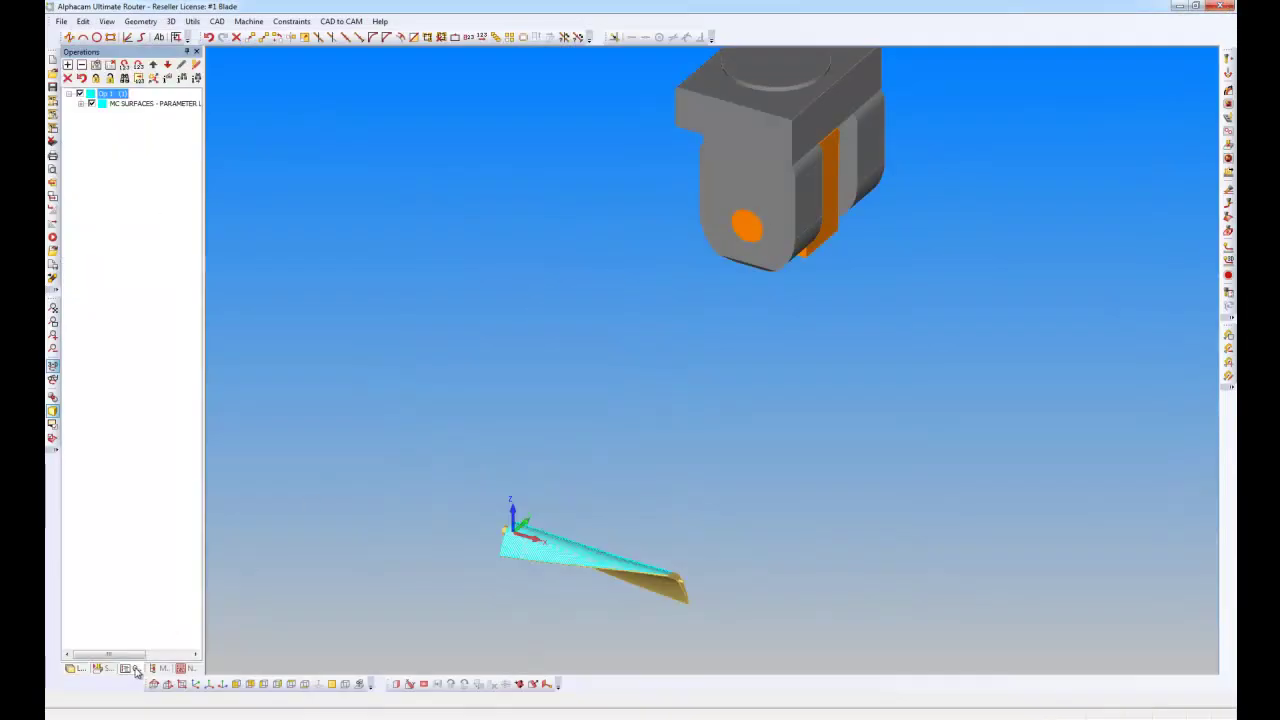
pyautogui.moveTo(202, 270); pyautogui.dragTo(254, 277)
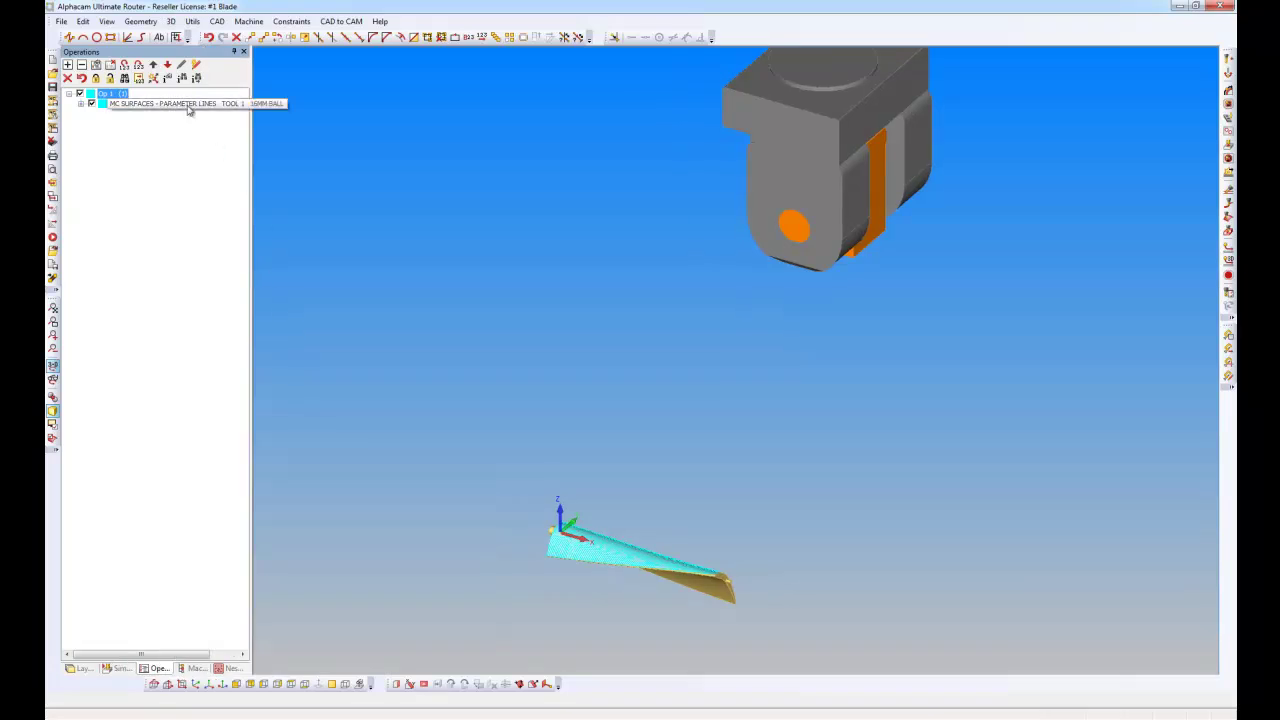
pyautogui.rightClick(188, 110)
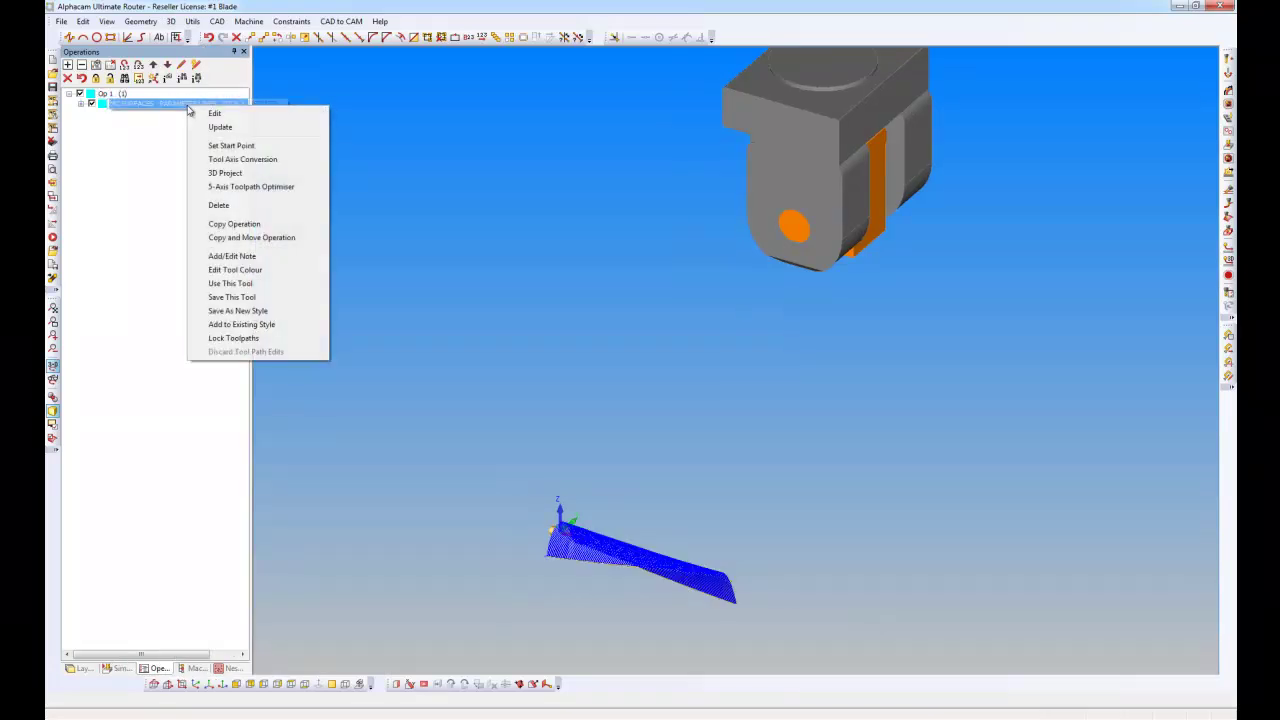
pyautogui.click(286, 187)
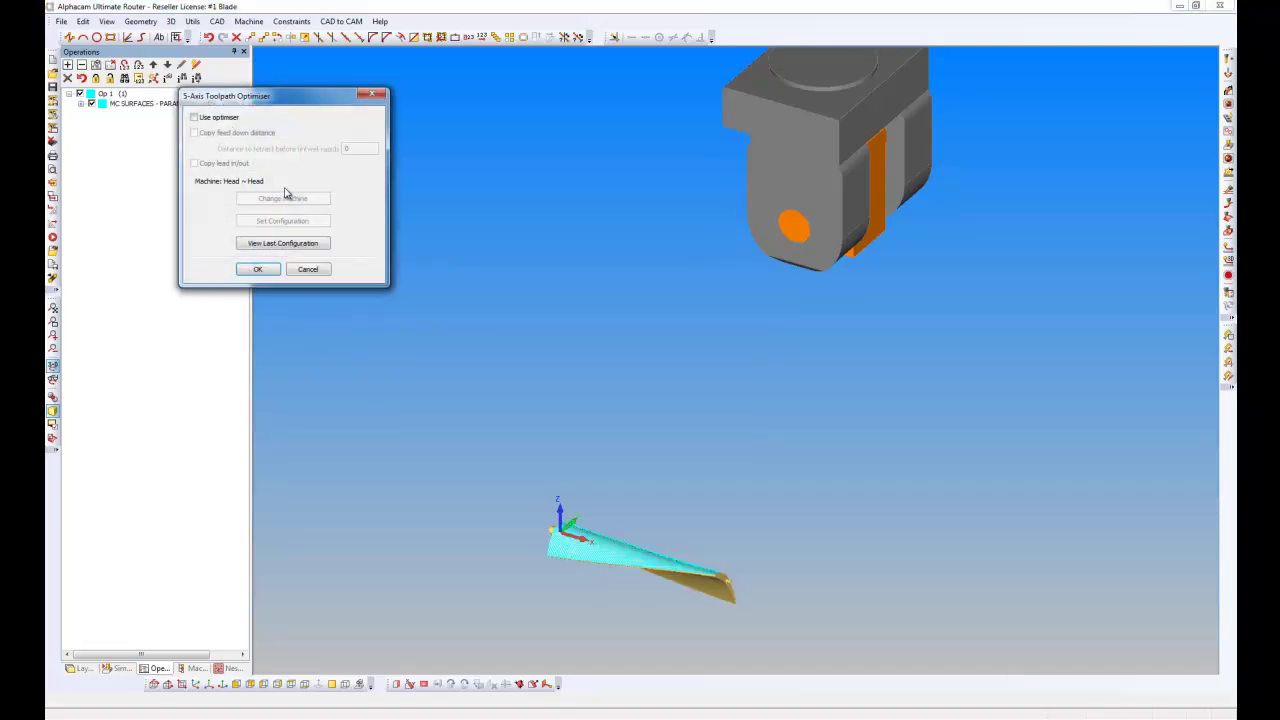
pyautogui.click(195, 118)
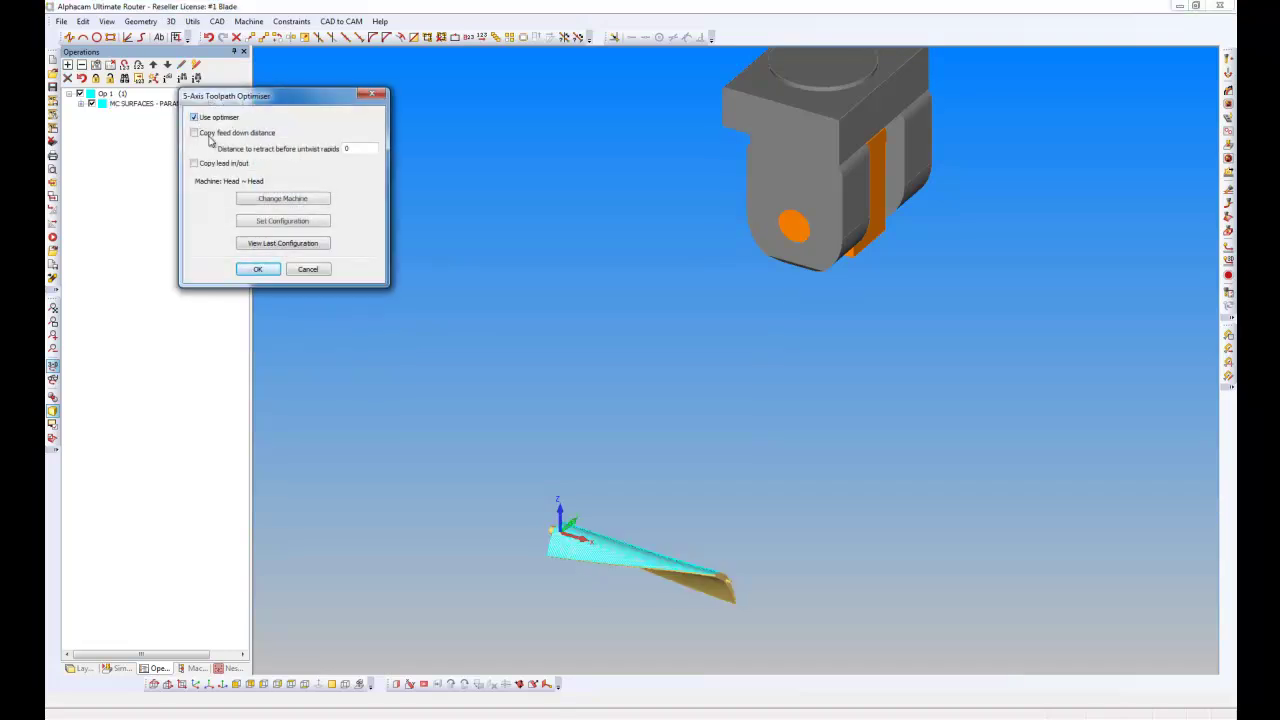
pyautogui.click(259, 270)
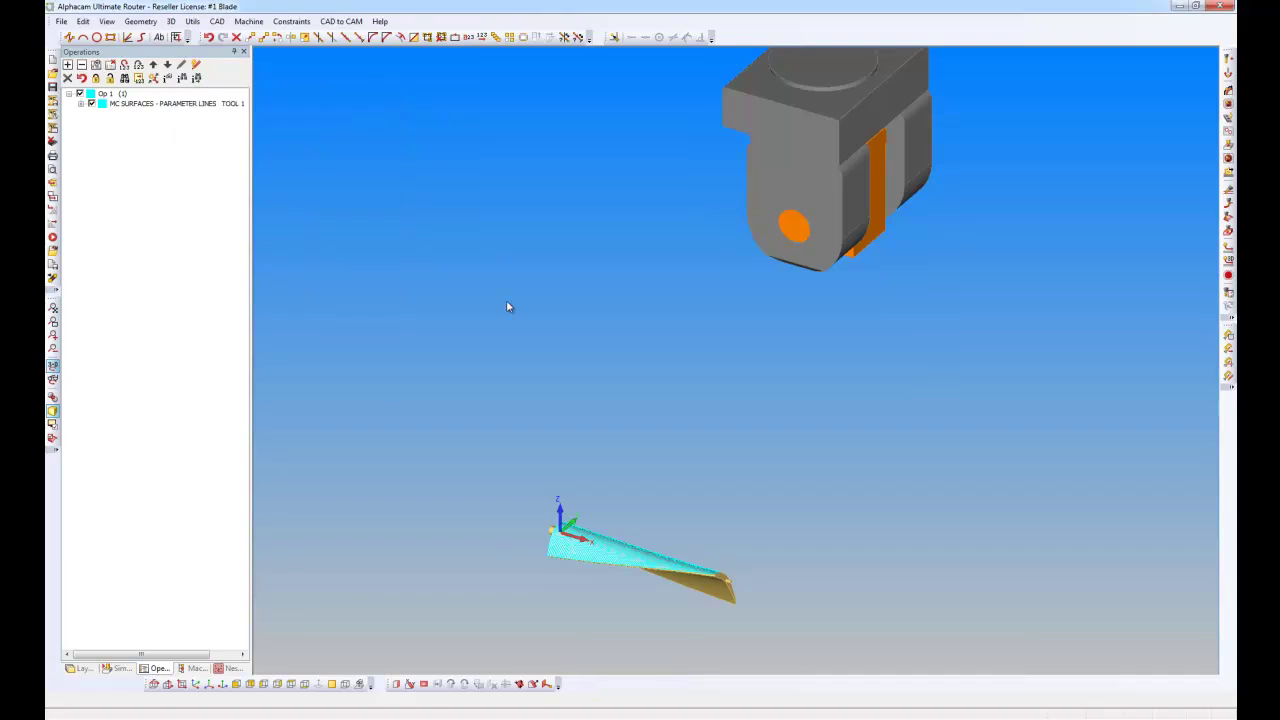
# Step: Send the optimised blade toolpath to Alphacam Simulator, play it and zoom in
pyautogui.rightClick(540, 260)
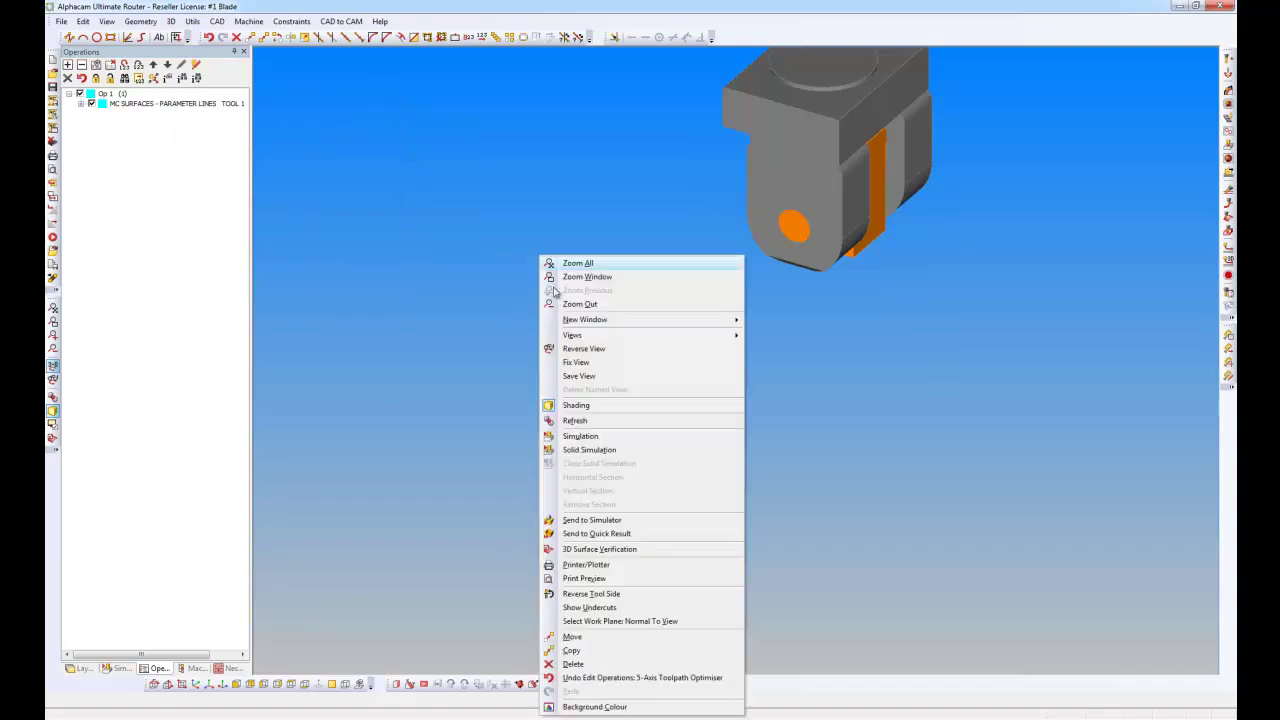
pyautogui.click(591, 520)
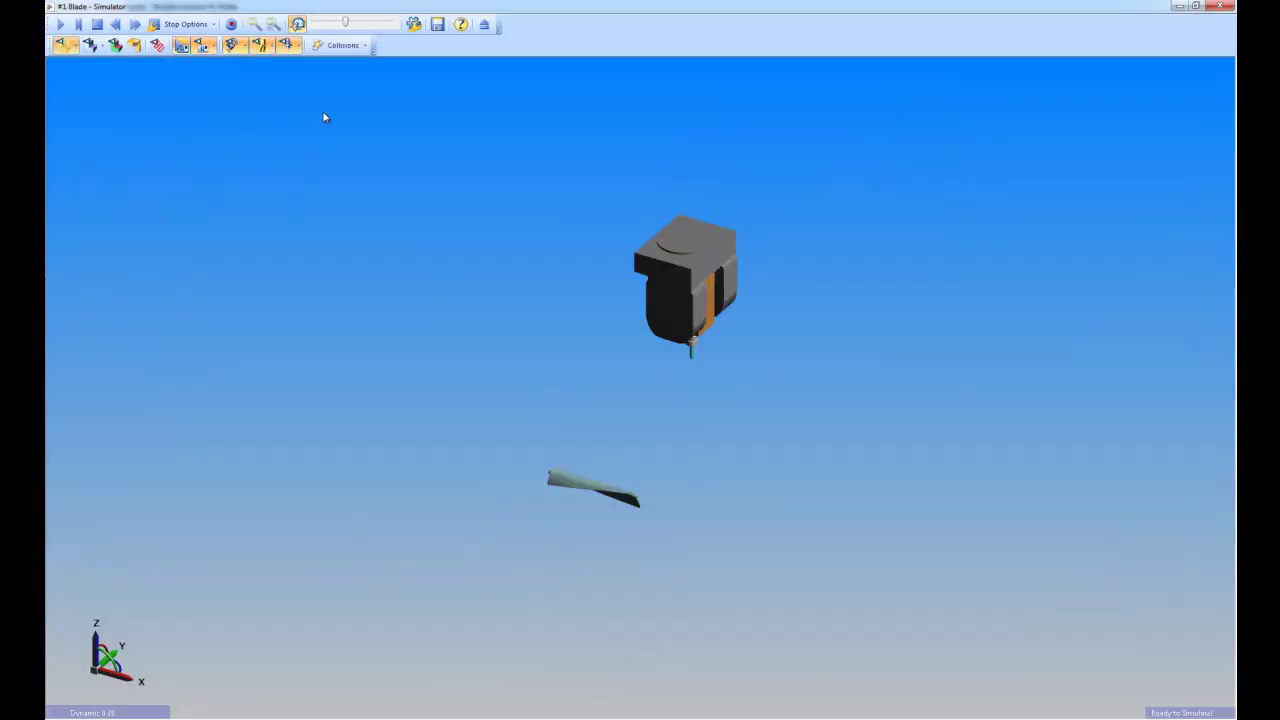
pyautogui.click(62, 26)
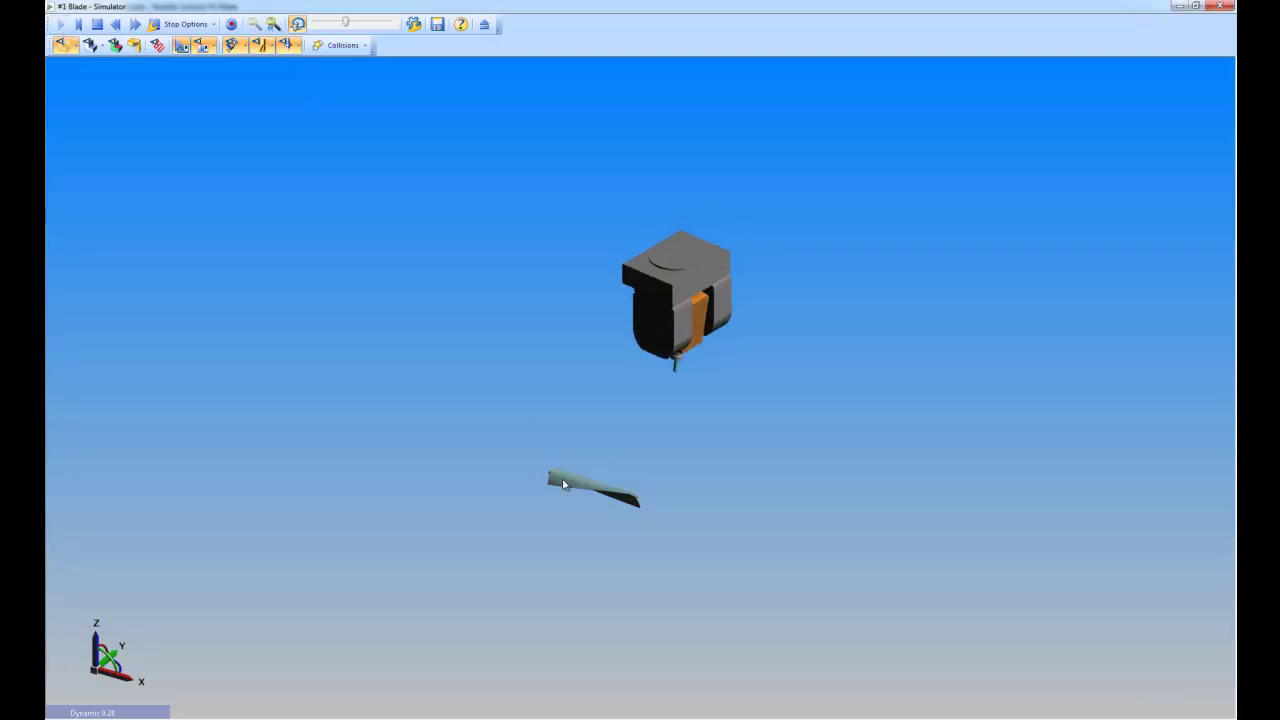
pyautogui.scroll(5, 565, 478)
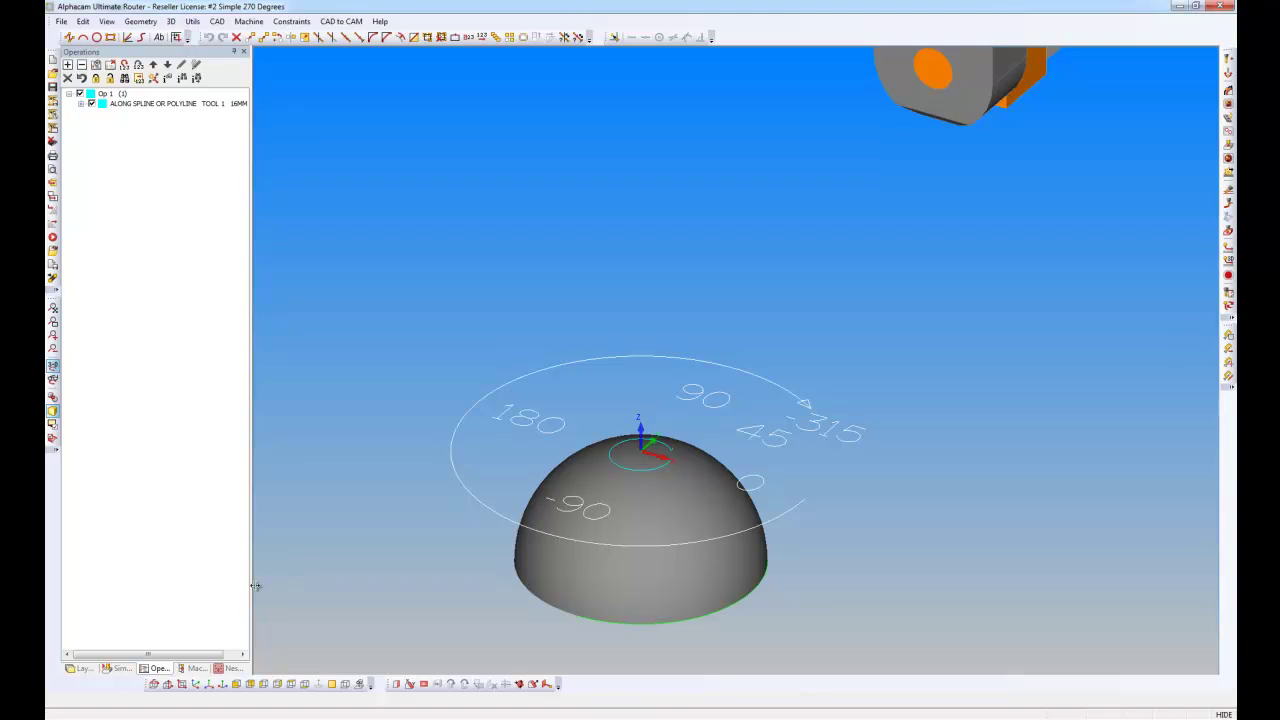
# Step: Review the Machine Configuration rotation limits (Z -360 to 360, Y -100 to 100) and accept them
pyautogui.click(82, 668)
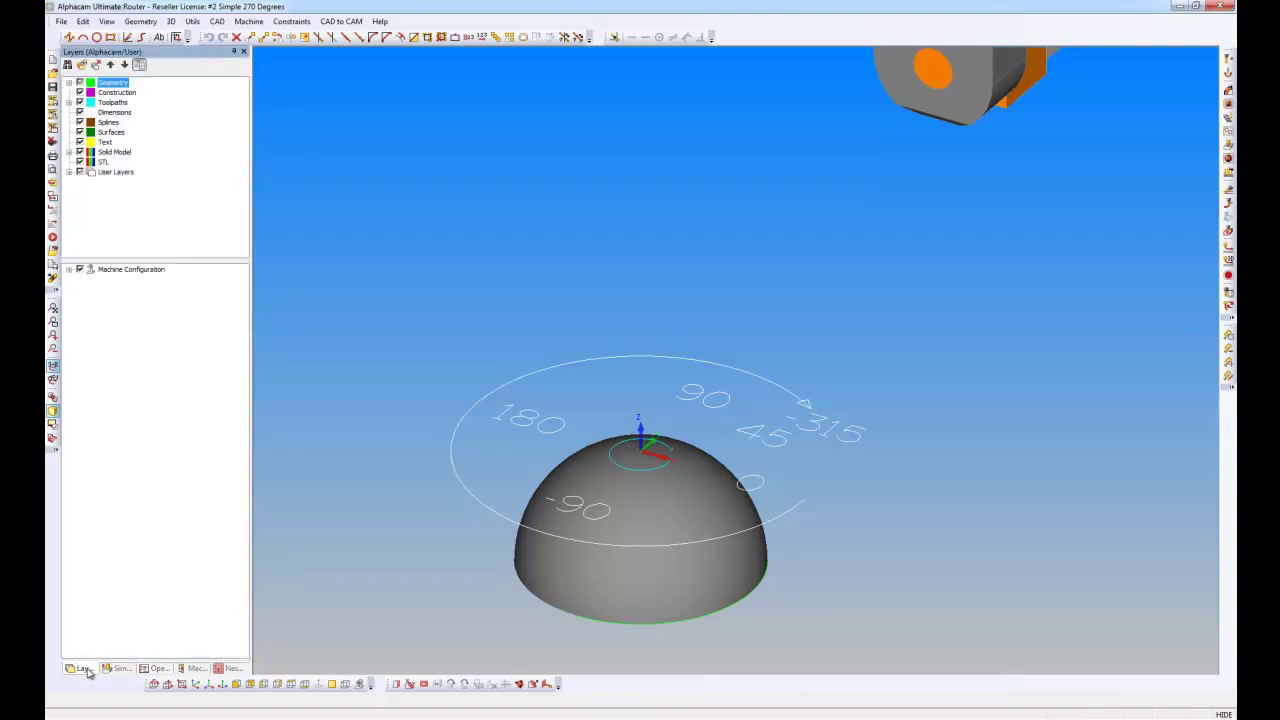
pyautogui.rightClick(154, 274)
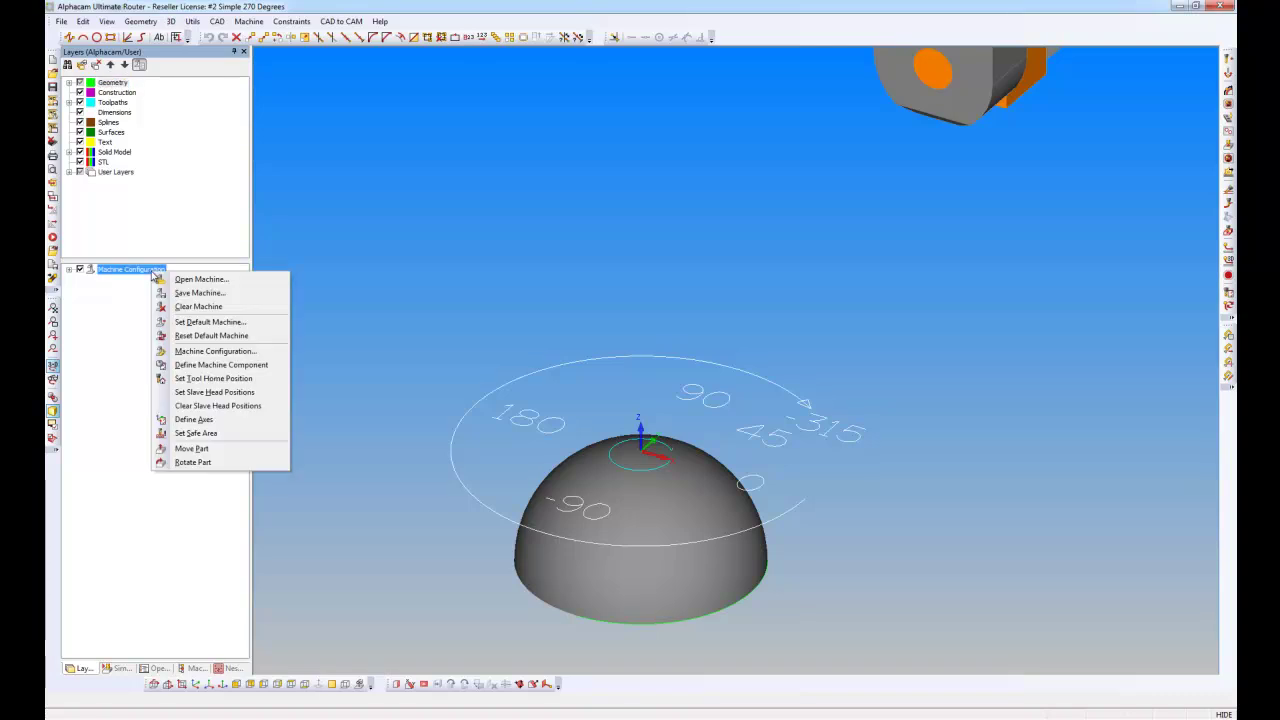
pyautogui.click(214, 351)
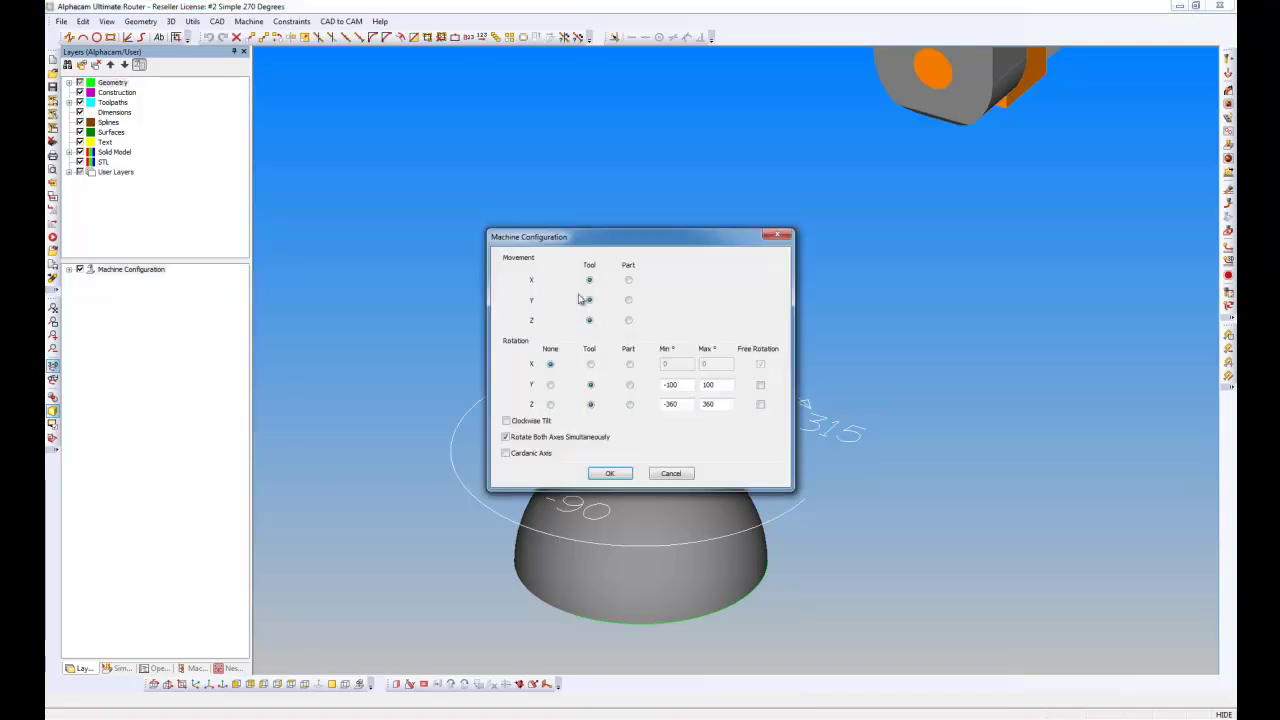
pyautogui.moveTo(638, 238); pyautogui.dragTo(453, 140)
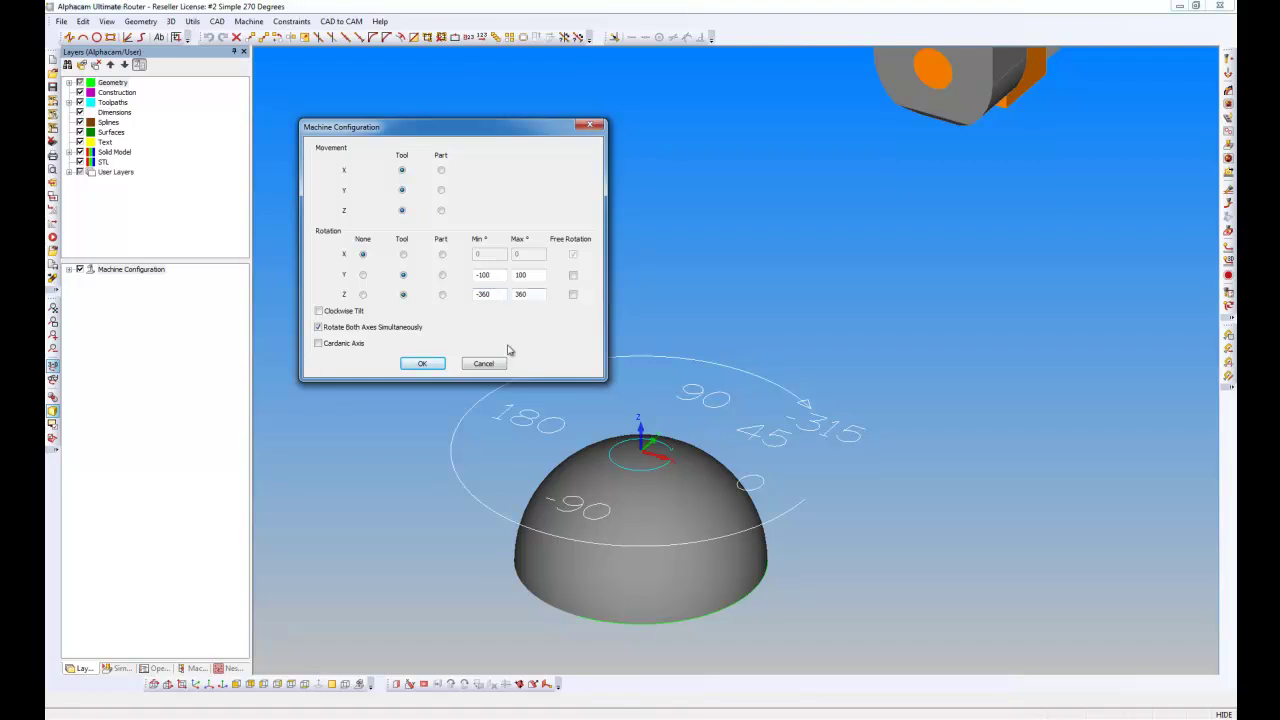
pyautogui.click(430, 366)
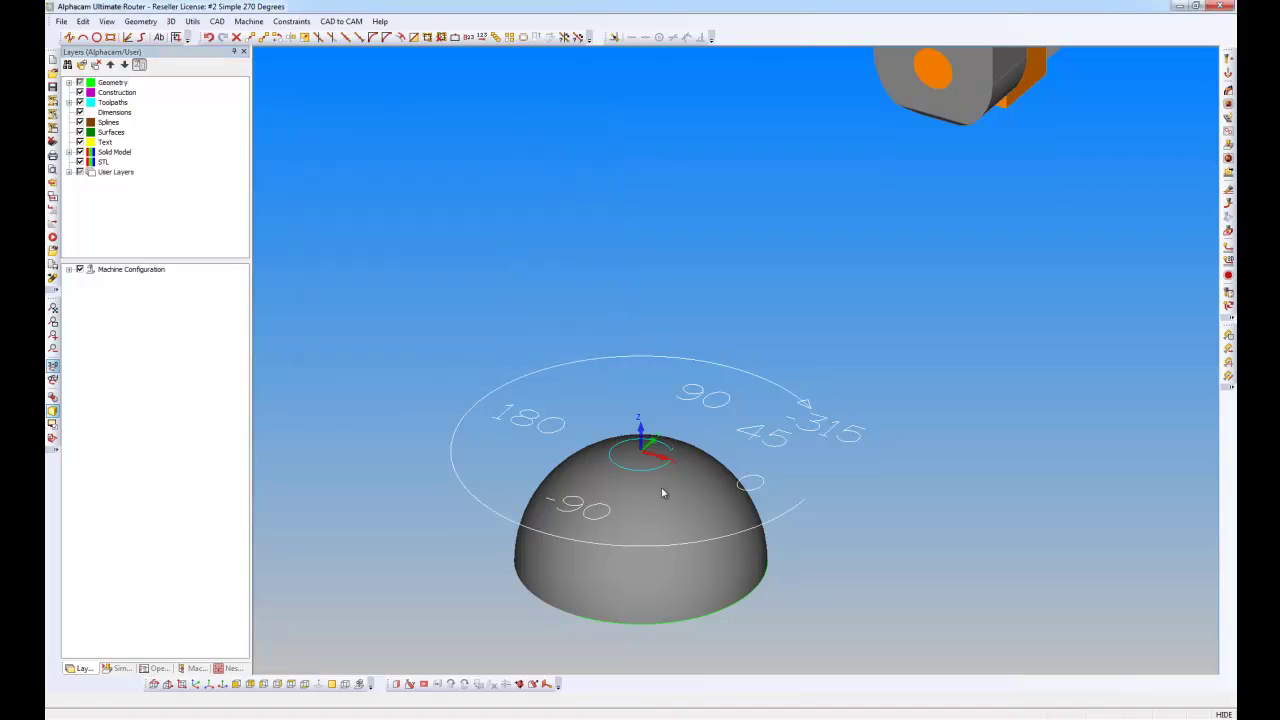
pyautogui.scroll(2, 652, 459)
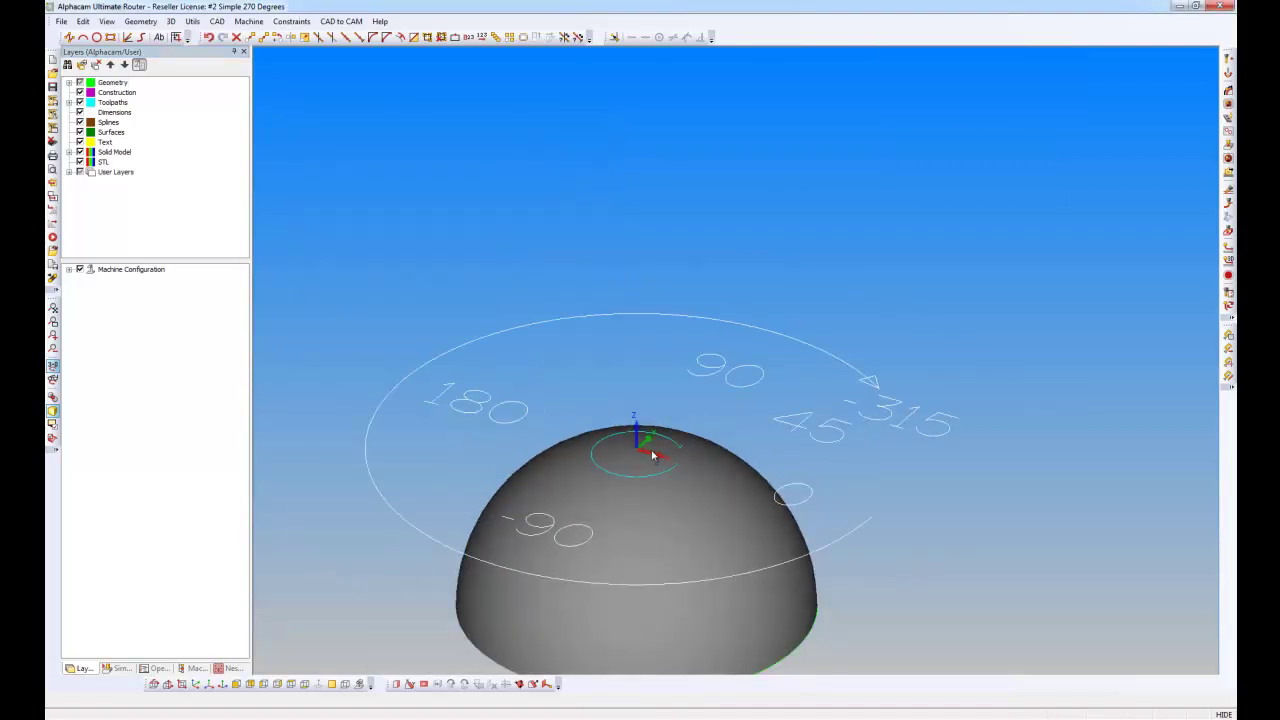
# Step: Play the unoptimised hemisphere finish pass in Alphacam's built-in Simulation
pyautogui.scroll(-2, 652, 455)
pyautogui.rightClick(588, 358)
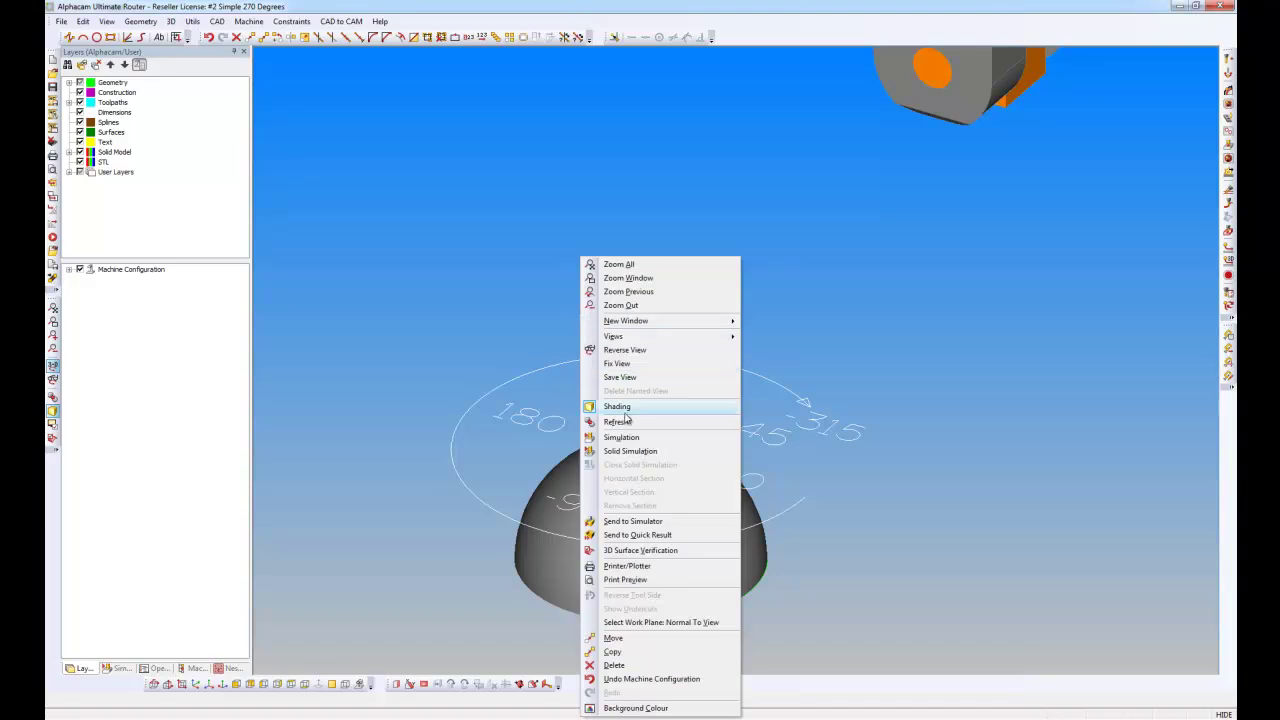
pyautogui.click(640, 440)
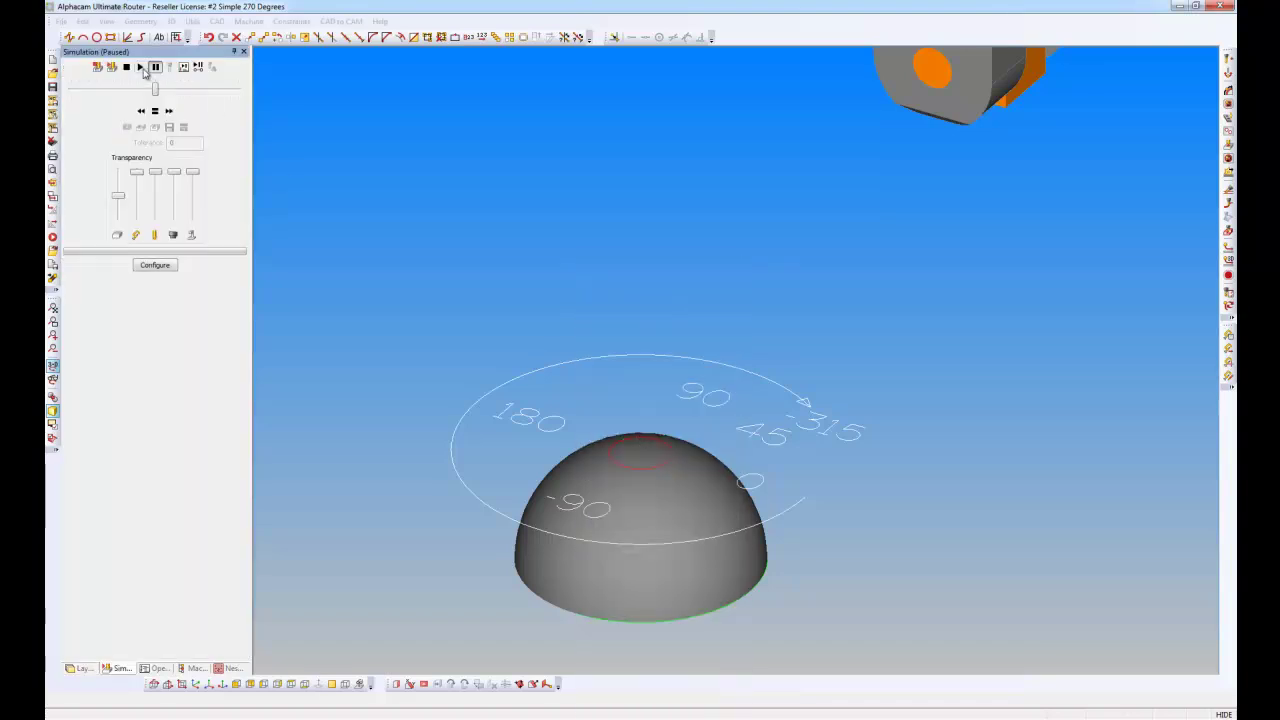
pyautogui.click(142, 68)
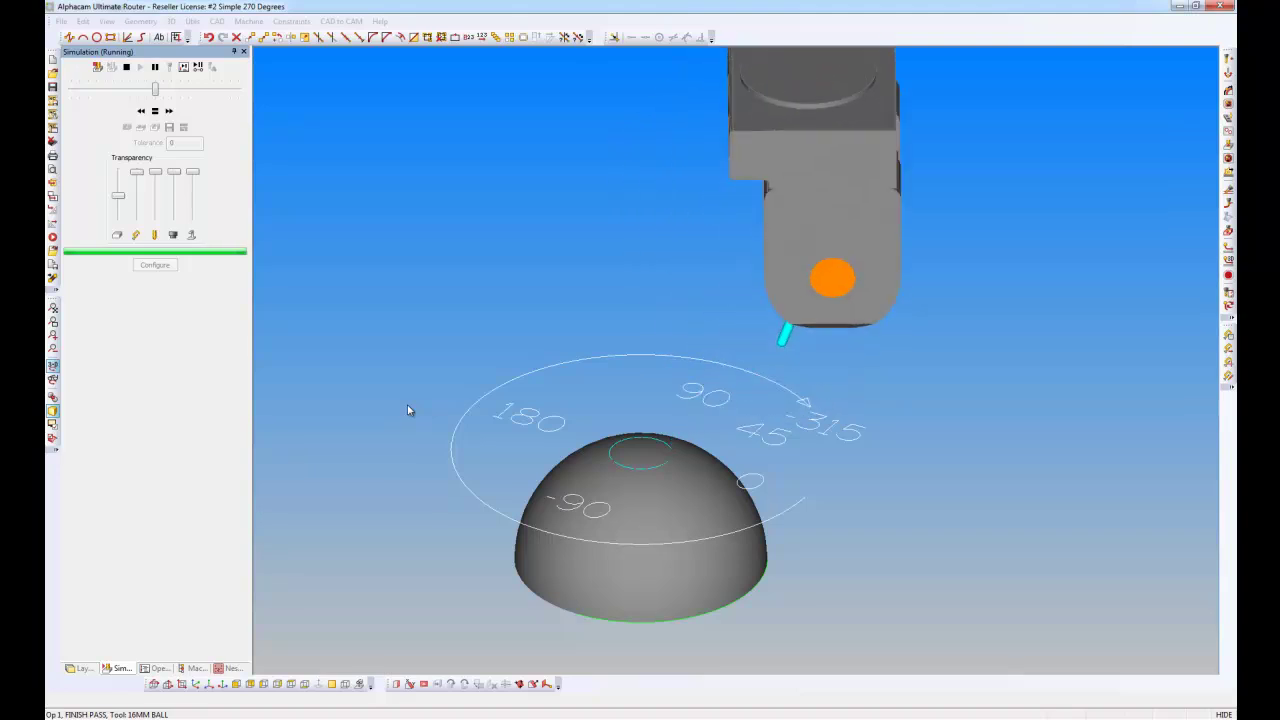
# Step: Apply the 5-Axis Toolpath Optimiser to the ALONG SPLINE OR POLYLINE operation
pyautogui.click(155, 668)
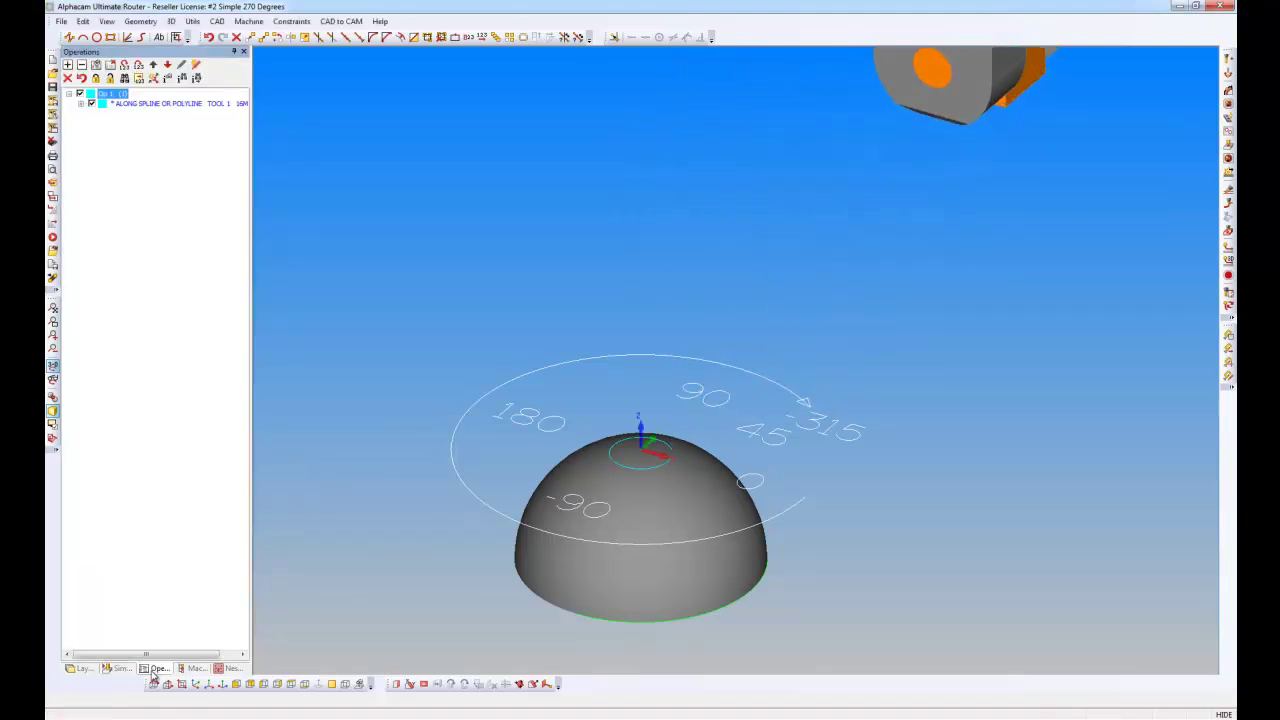
pyautogui.rightClick(163, 104)
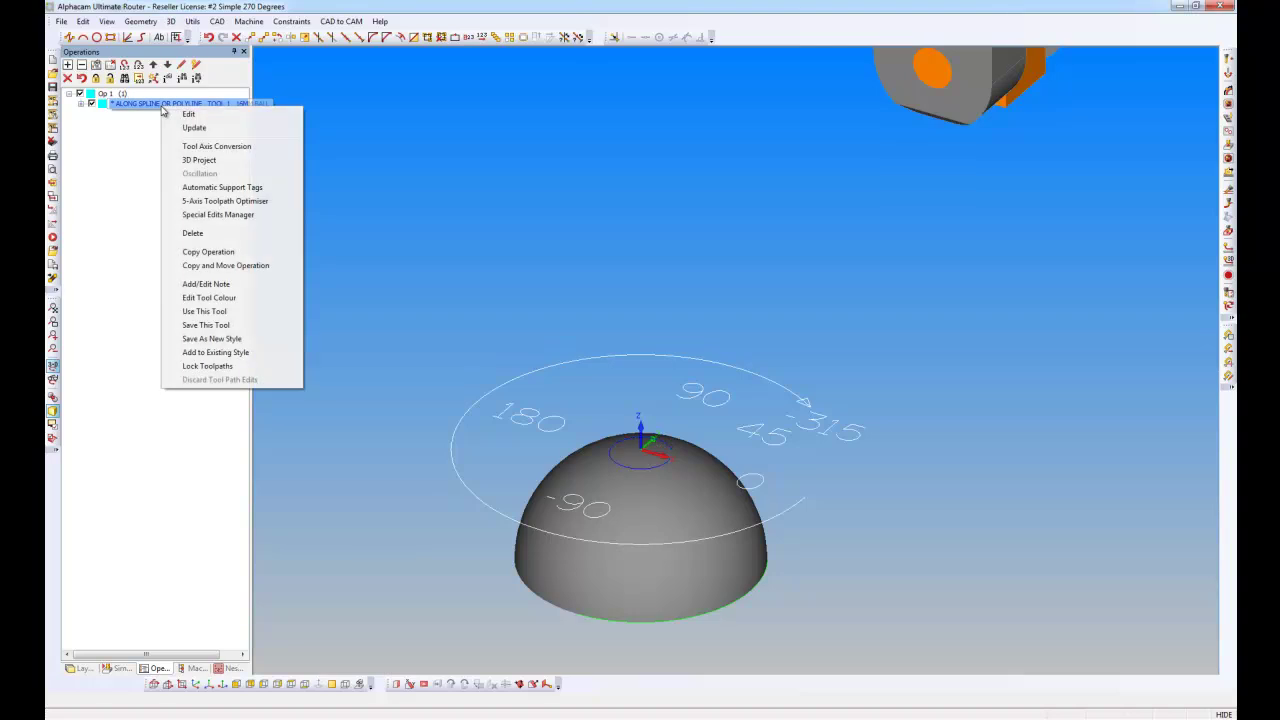
pyautogui.click(208, 202)
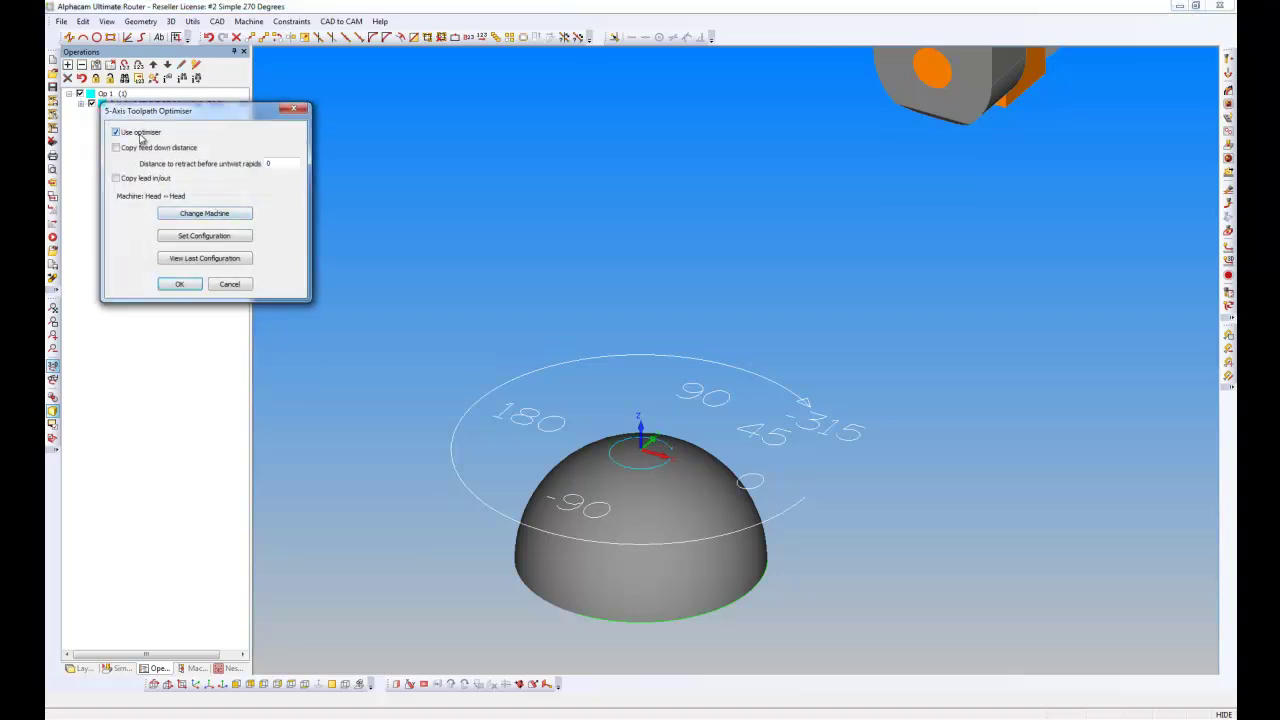
pyautogui.click(180, 285)
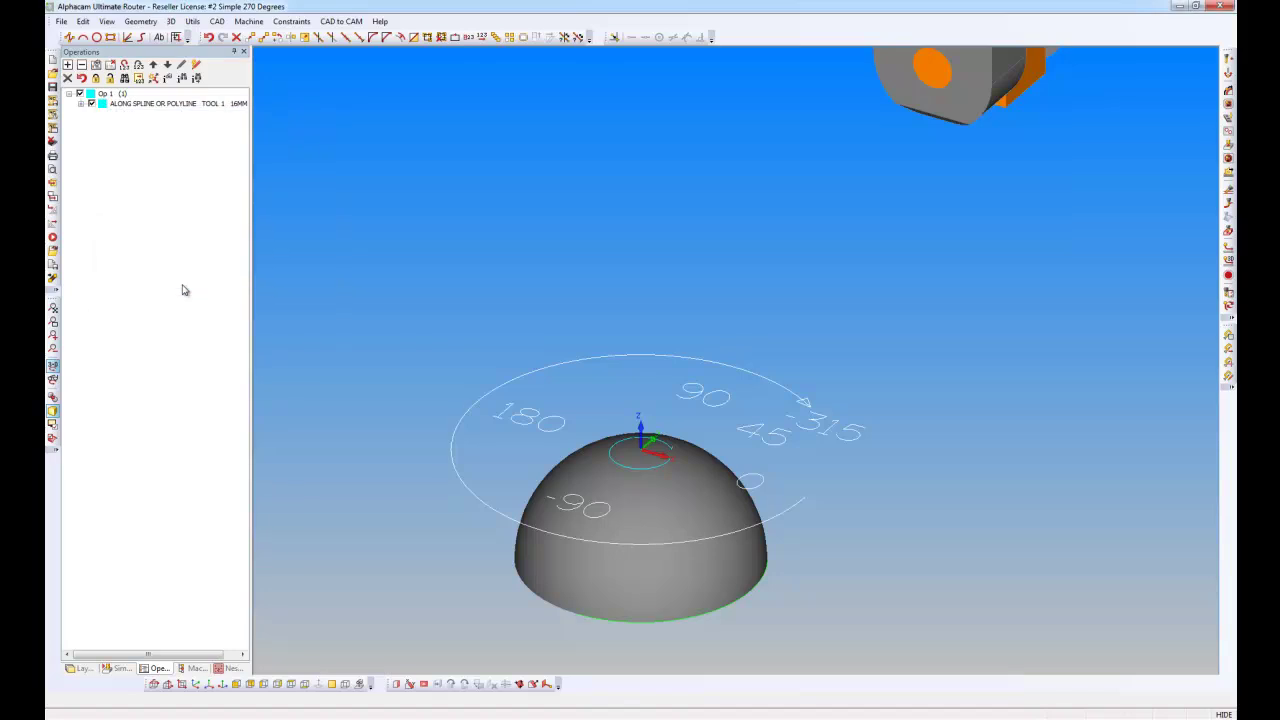
# Step: Send the optimised hemisphere toolpath to Alphacam Simulator
pyautogui.scroll(3, 641, 457)
pyautogui.scroll(-1, 641, 456)
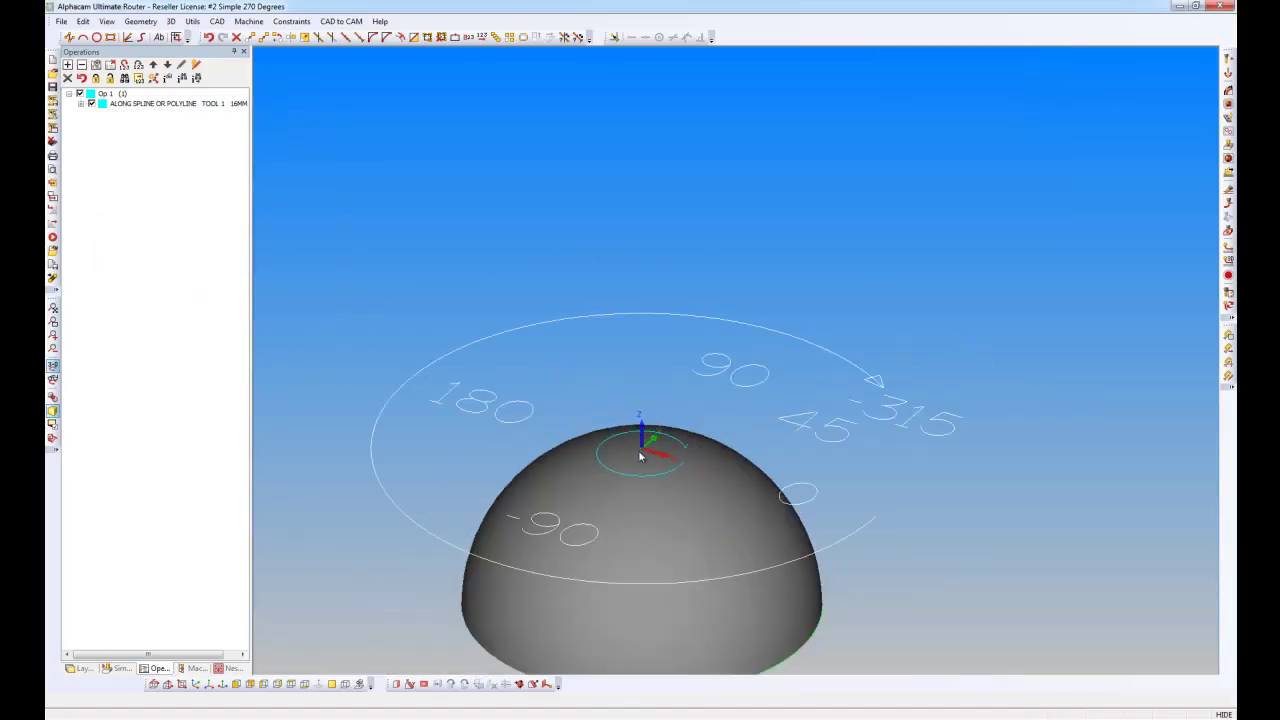
pyautogui.rightClick(587, 315)
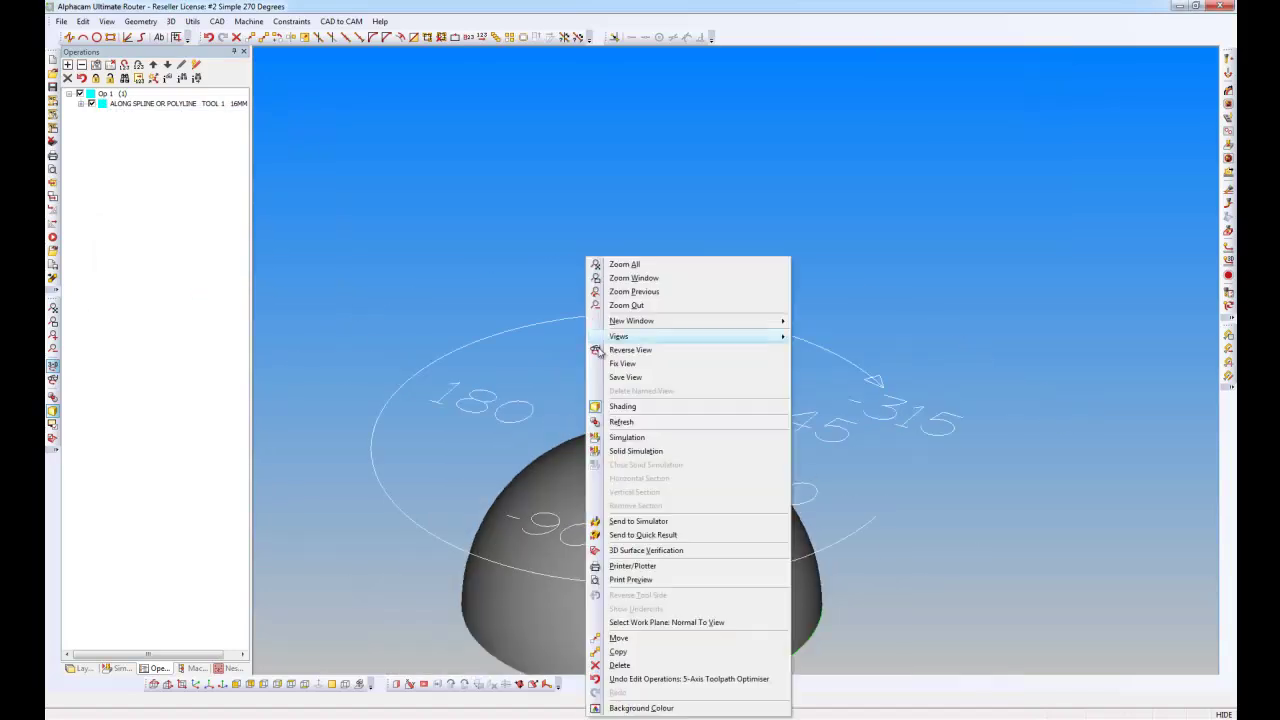
pyautogui.click(640, 521)
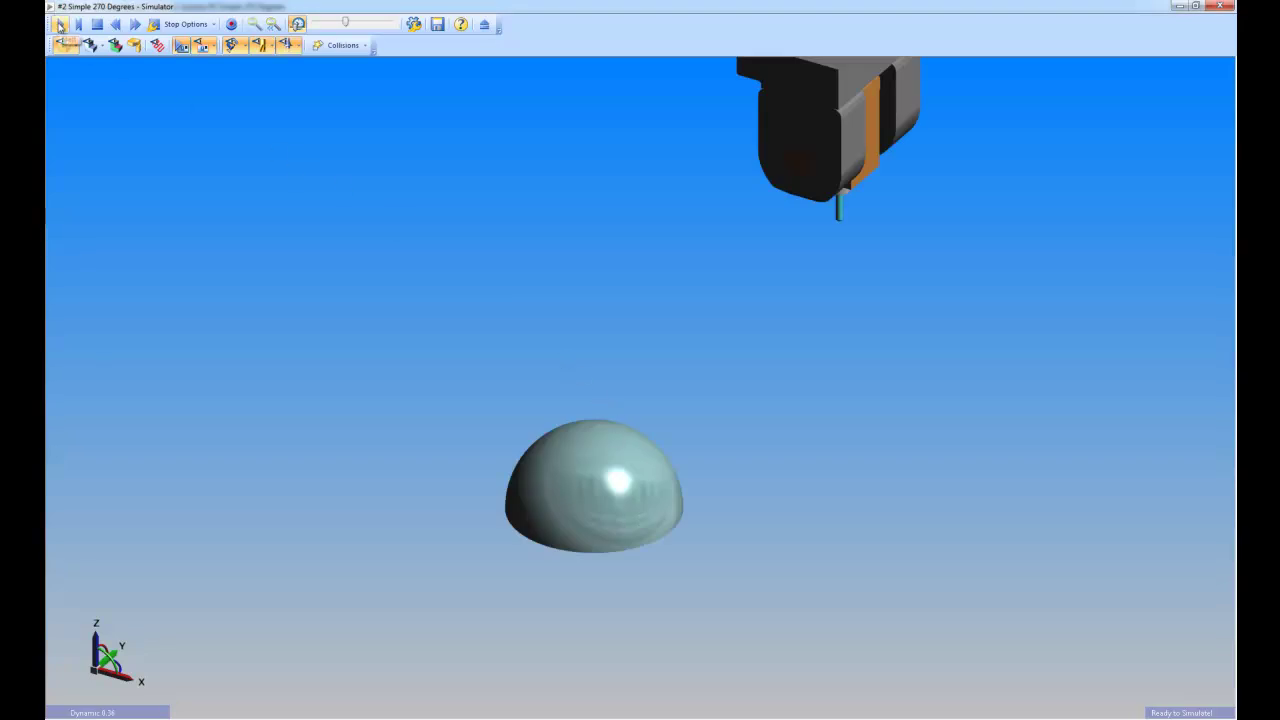
# Step: Play the hemisphere toolpath in the Simulator, then close it to return to Alphacam
pyautogui.click(60, 24)
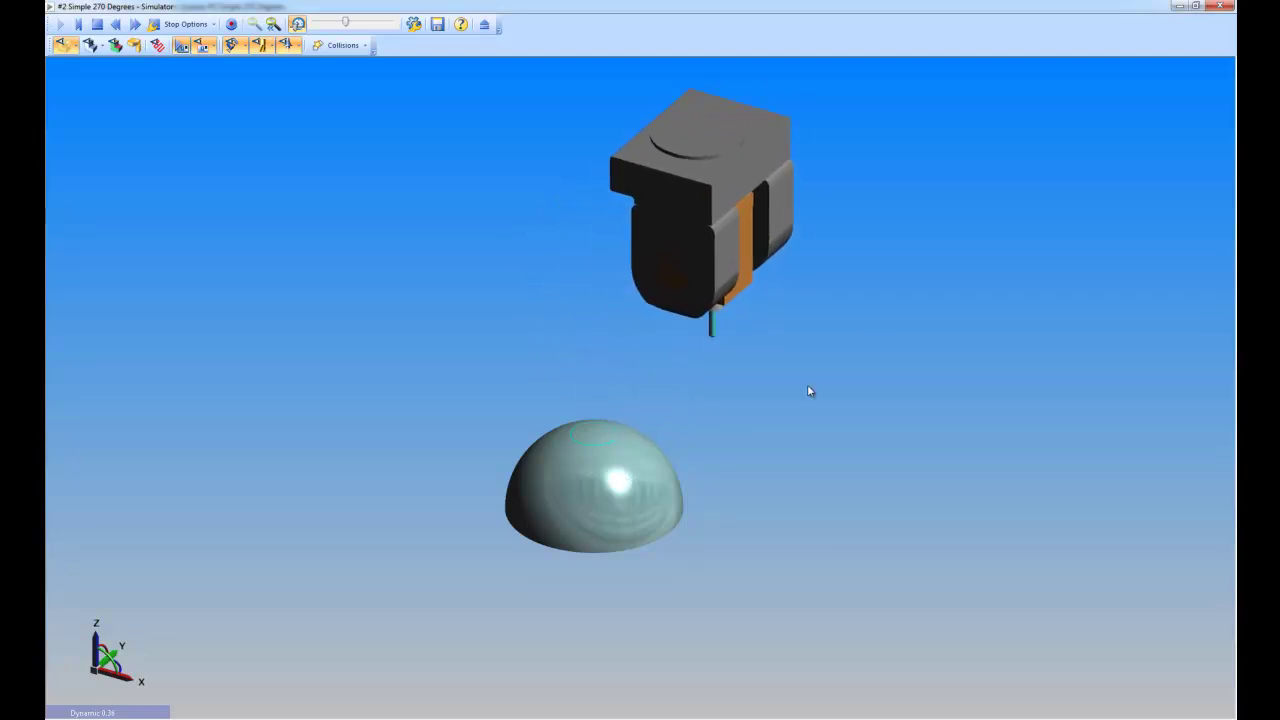
pyautogui.click(1220, 6)
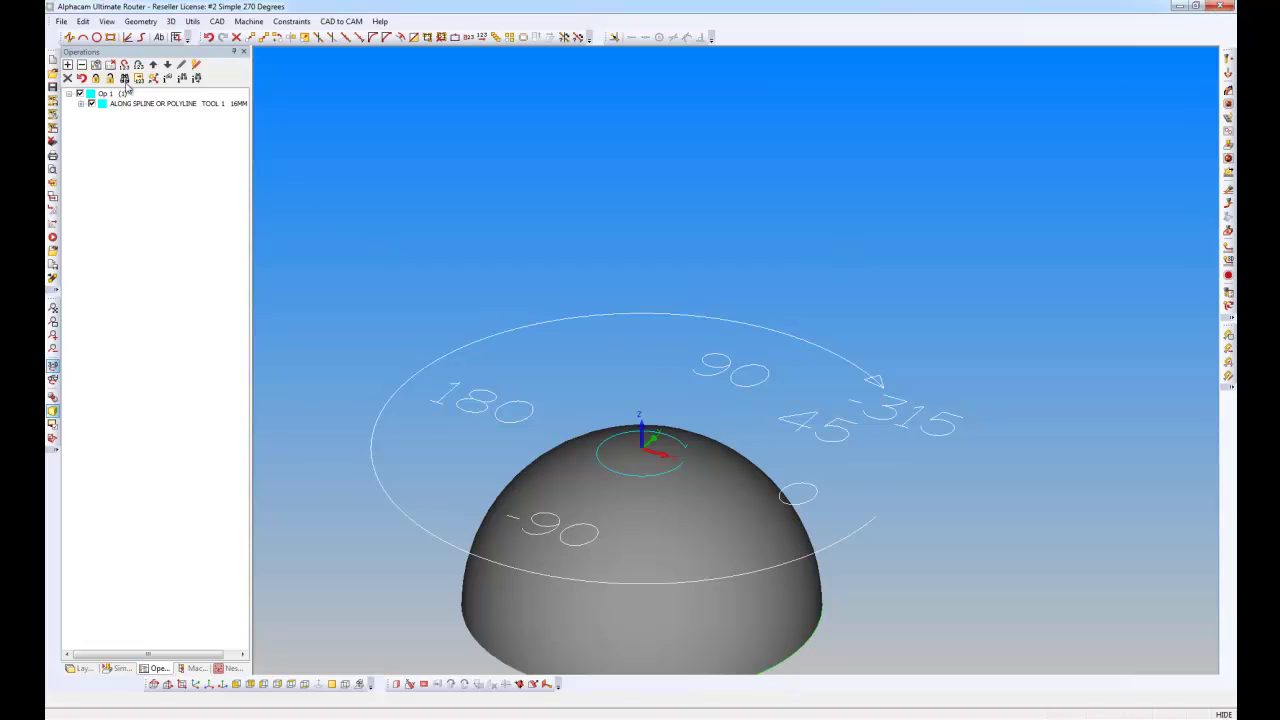
pyautogui.click(62, 22)
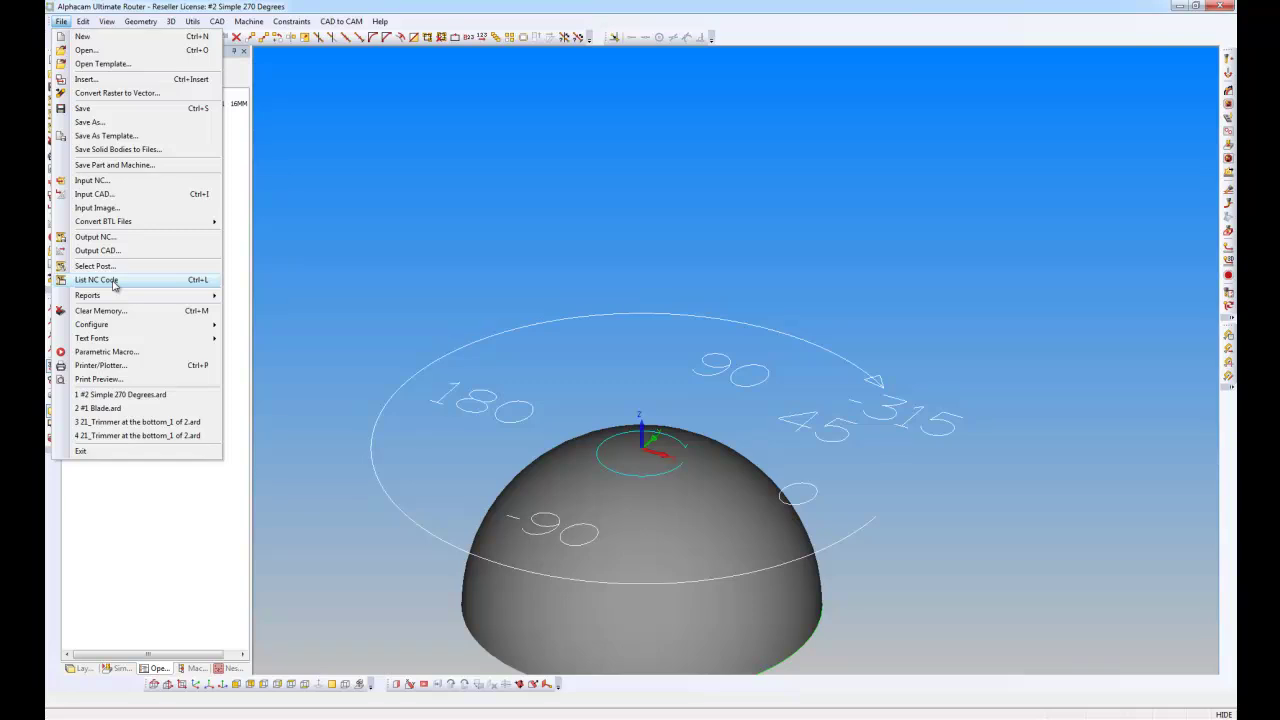
pyautogui.click(115, 284)
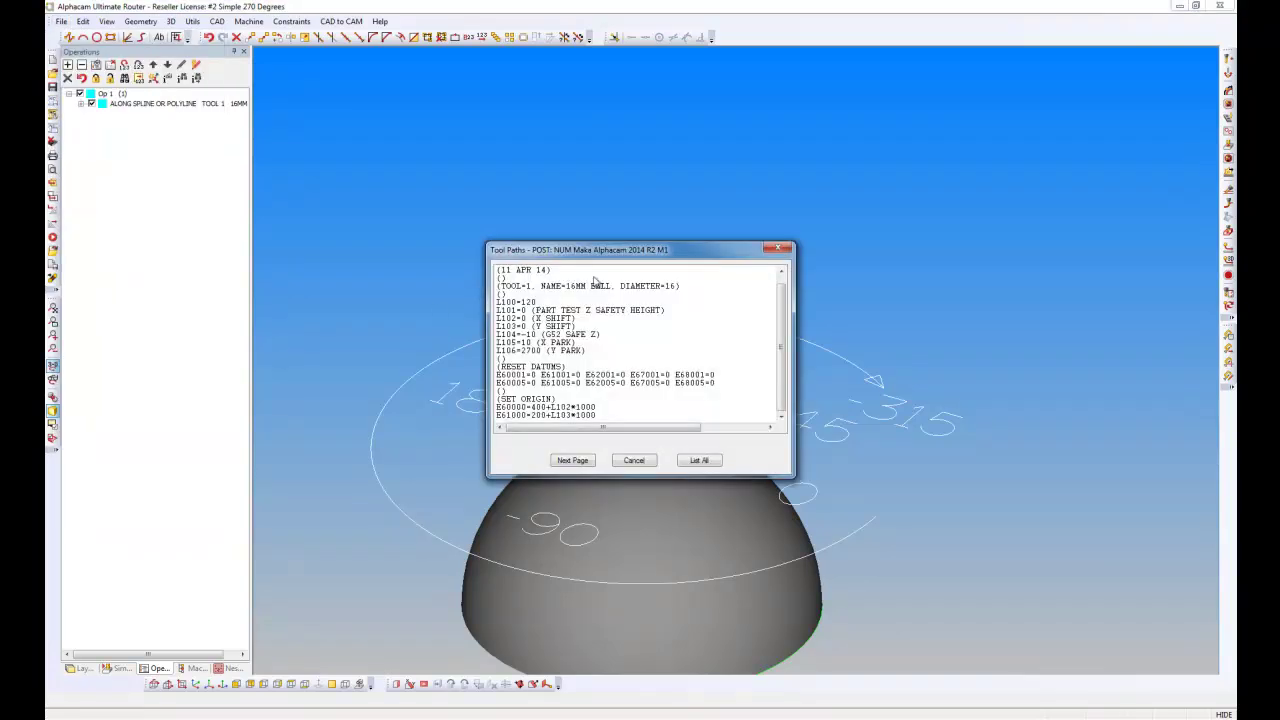
pyautogui.moveTo(858, 183); pyautogui.dragTo(895, 131)
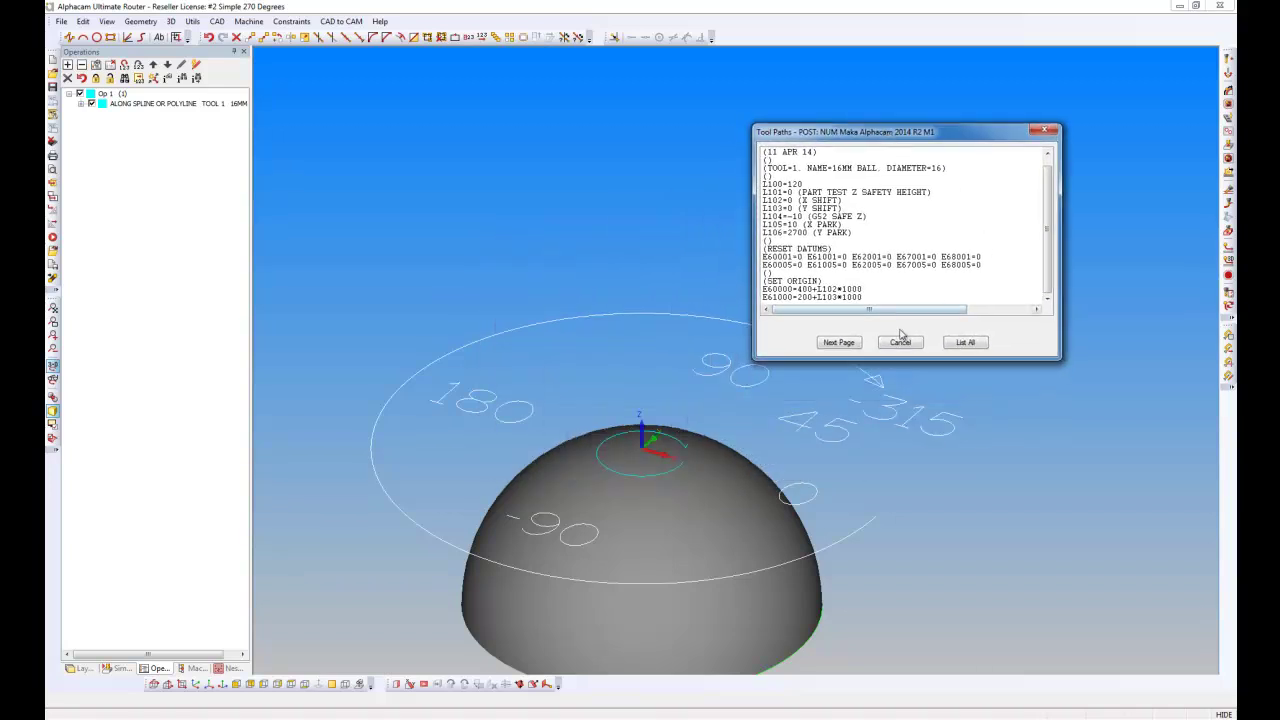
pyautogui.click(845, 345)
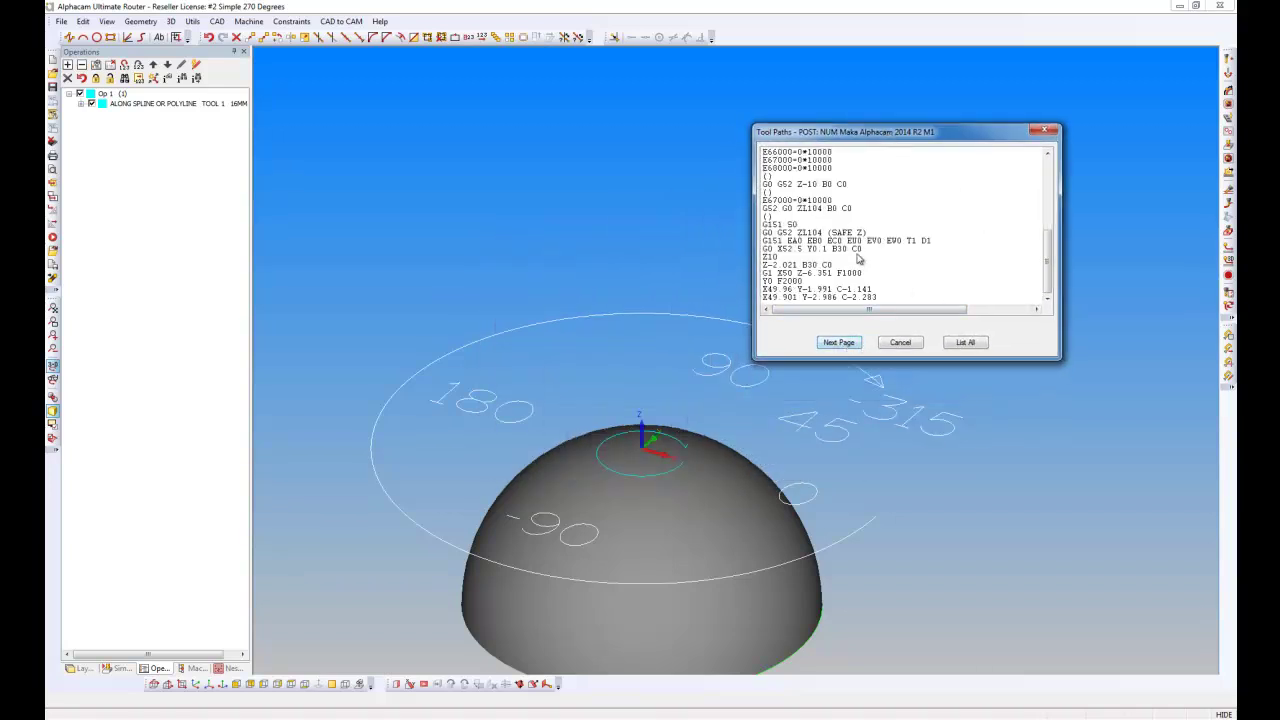
pyautogui.click(862, 249)
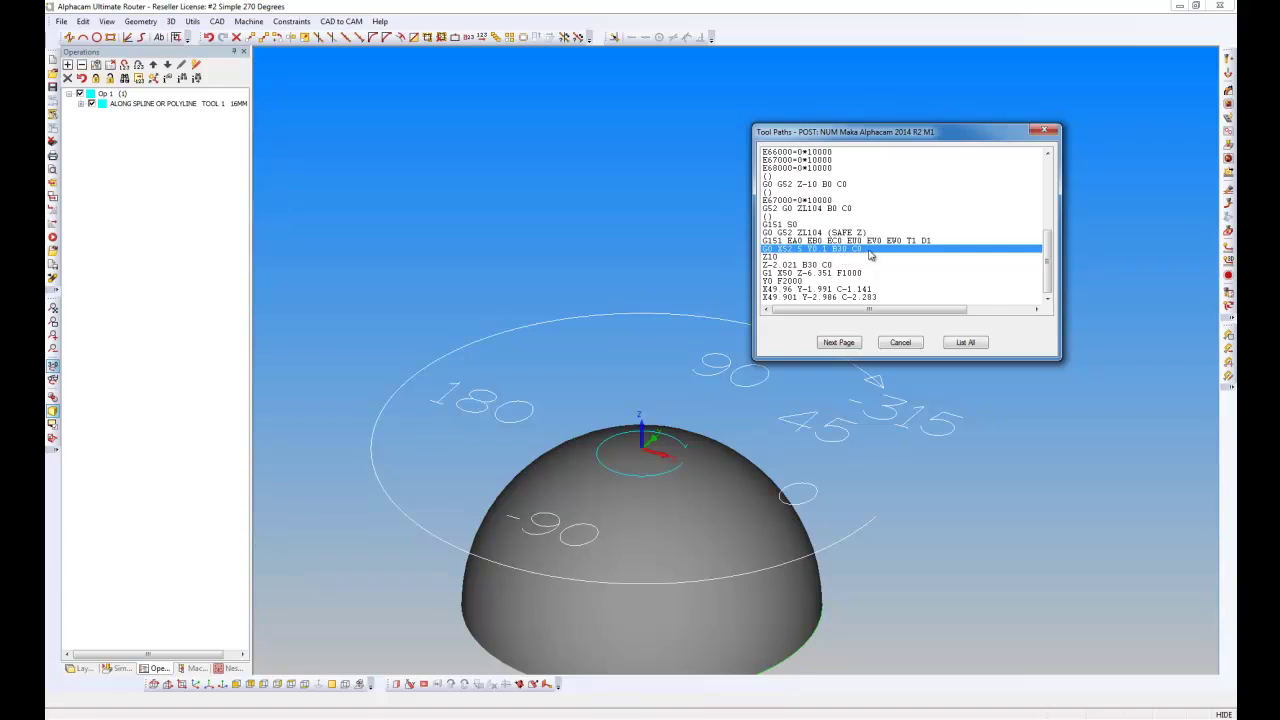
pyautogui.click(966, 342)
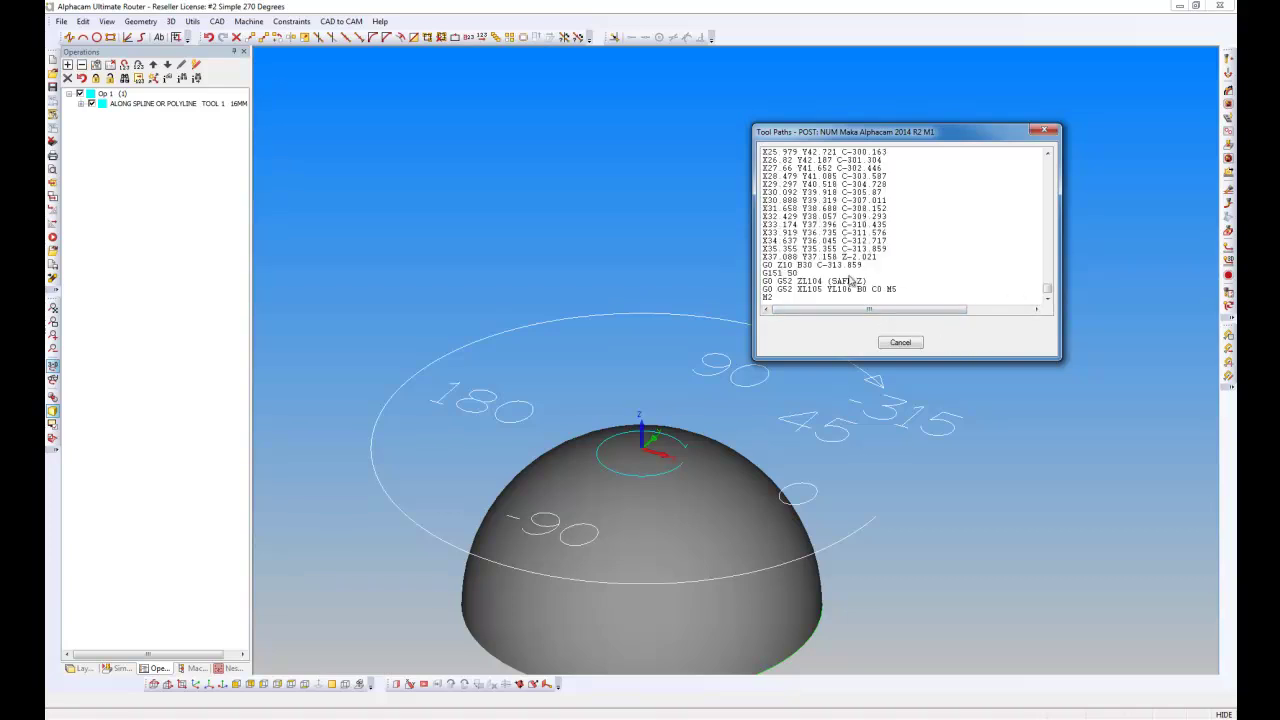
pyautogui.click(848, 266)
pyautogui.moveTo(937, 137); pyautogui.dragTo(957, 120)
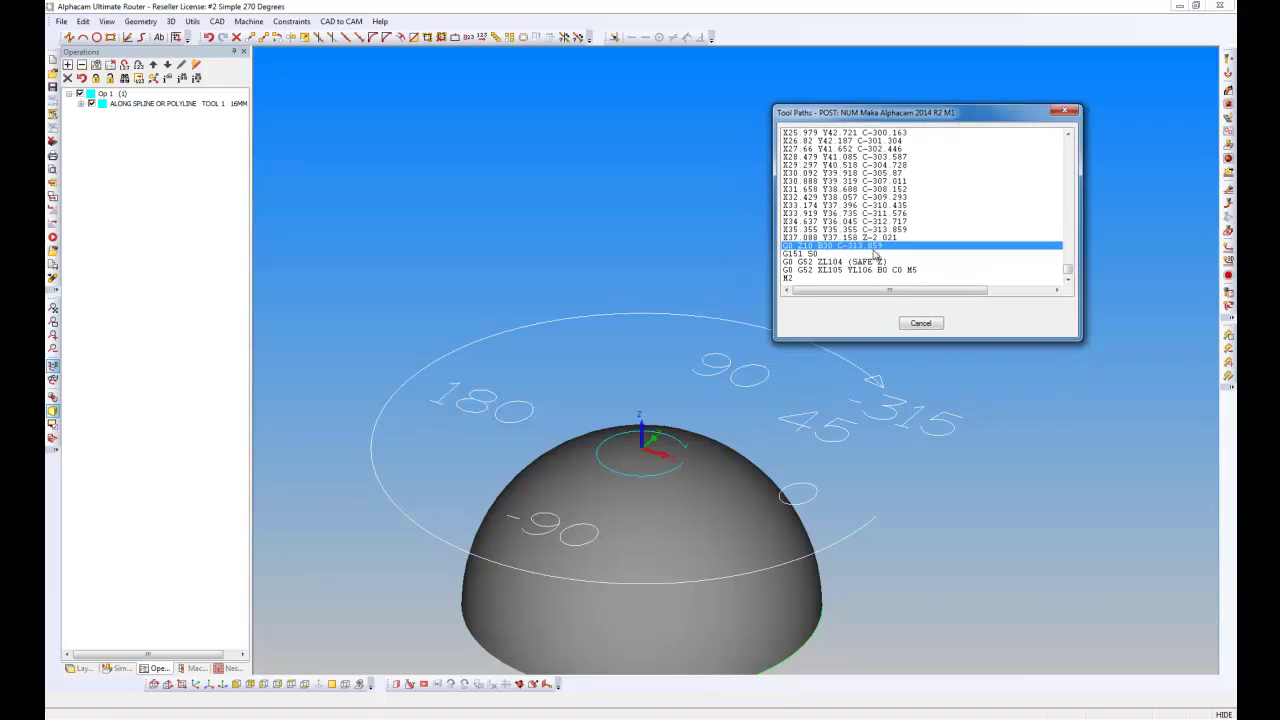
pyautogui.click(920, 323)
pyautogui.scroll(1, 640, 458)
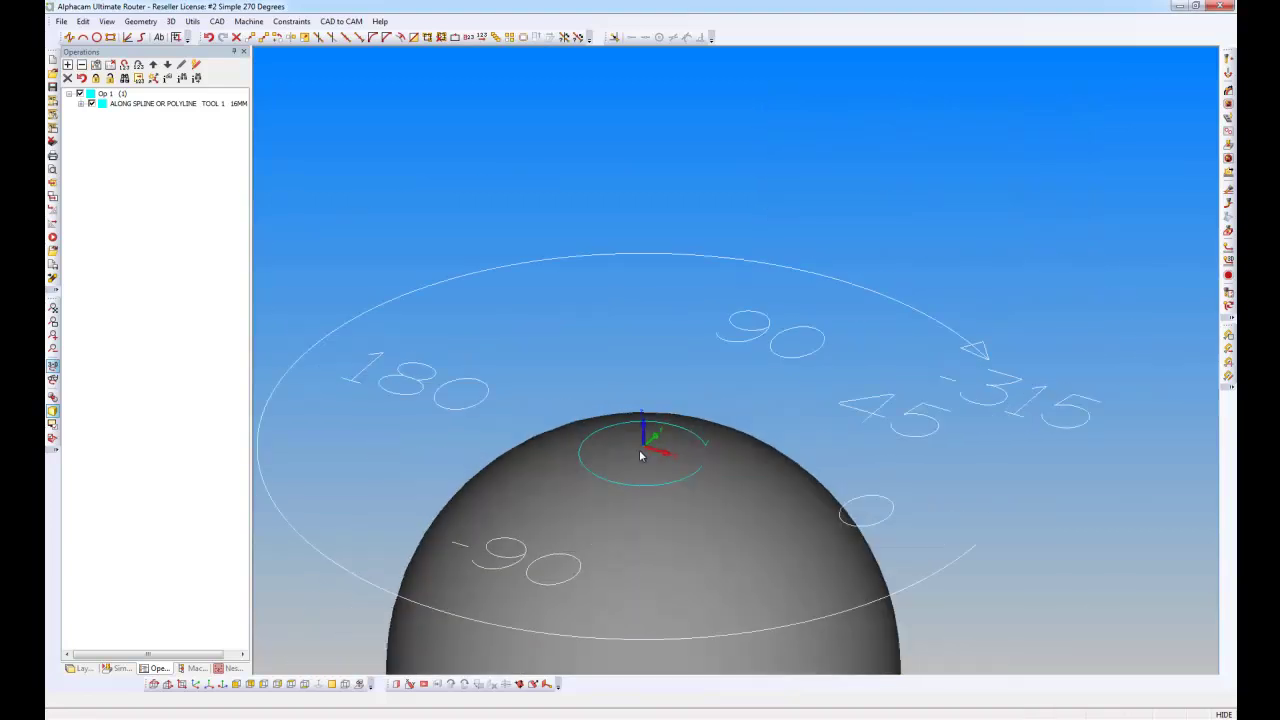
# Step: In Machine Configuration, change the Z rotation limits from -360/360 to -270 and 270
pyautogui.scroll(-1, 647, 450)
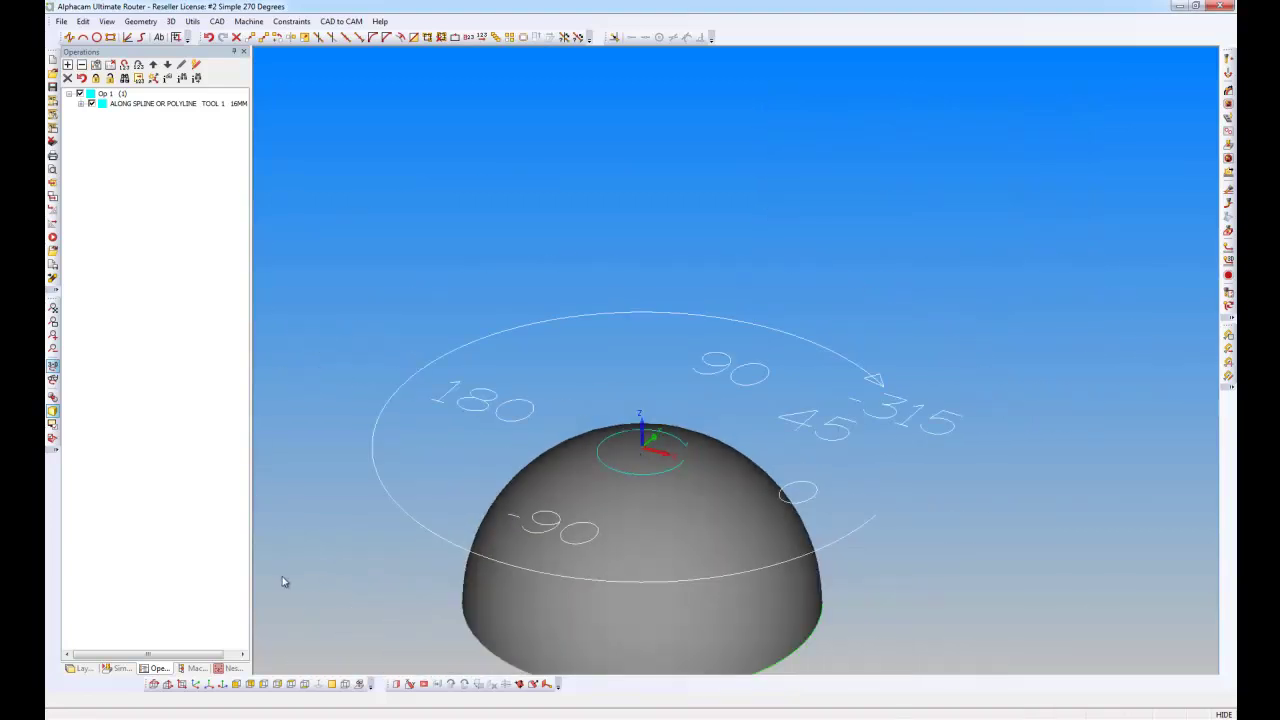
pyautogui.click(81, 669)
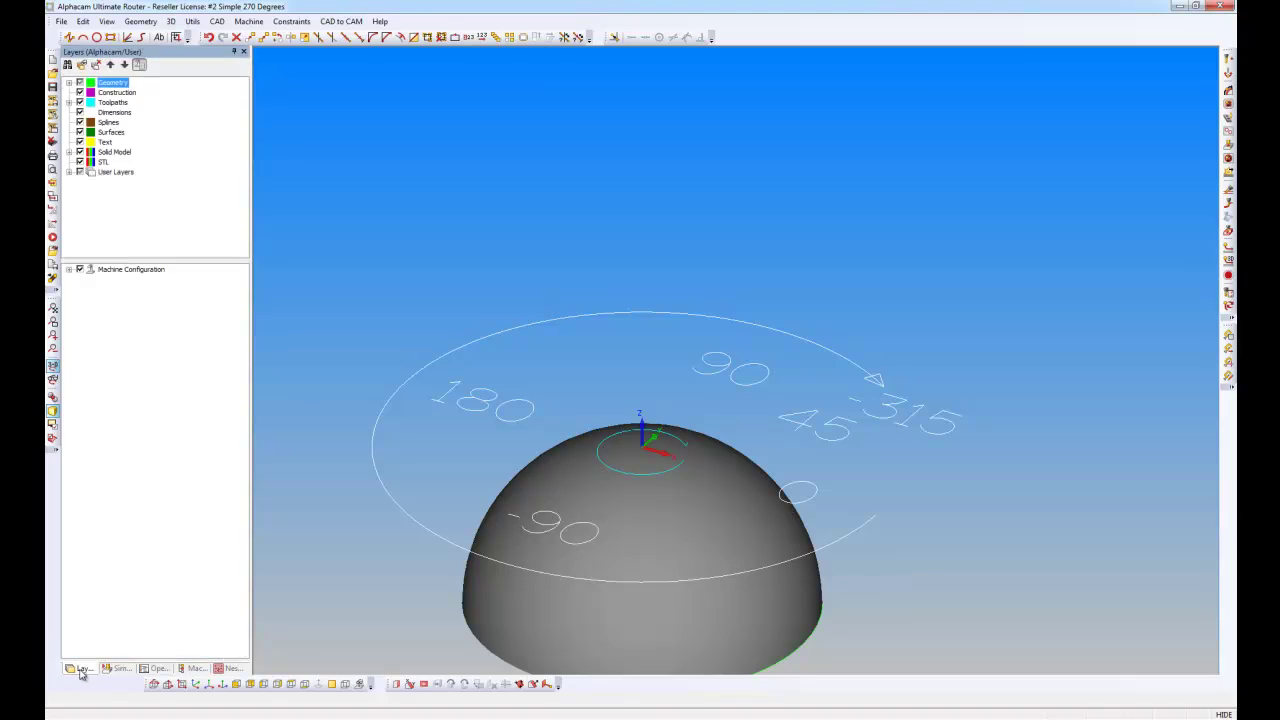
pyautogui.rightClick(133, 274)
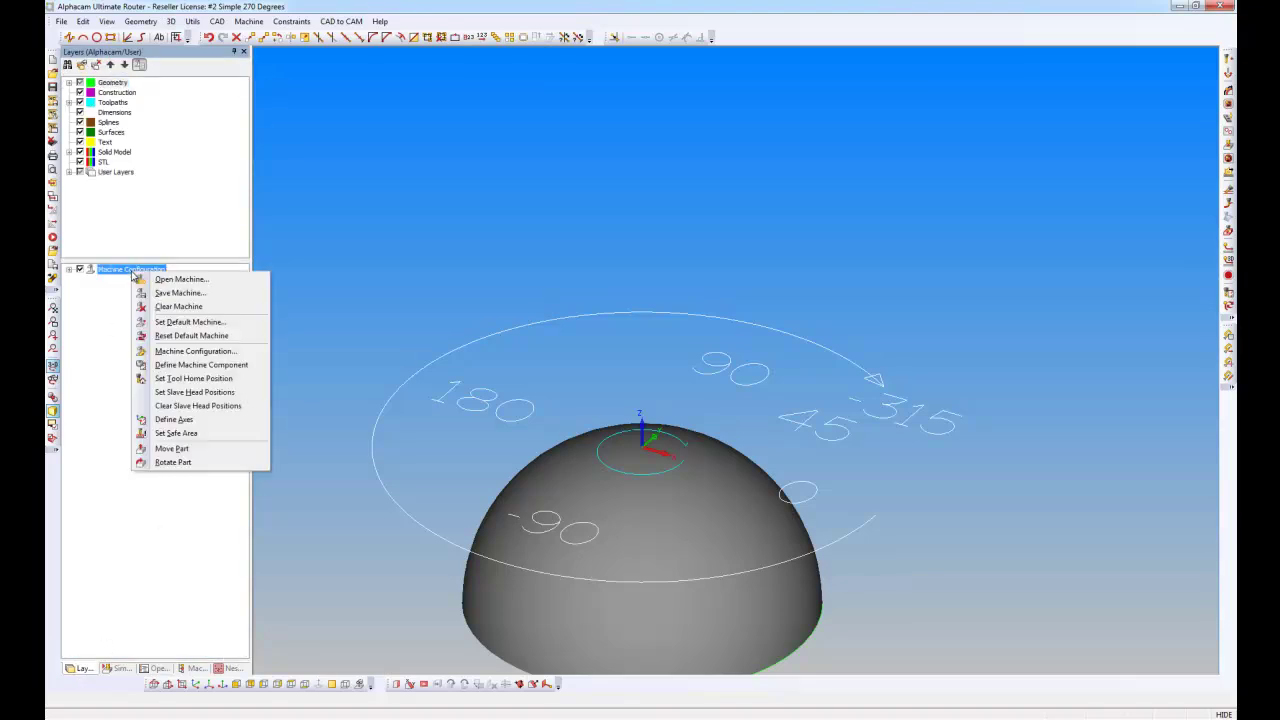
pyautogui.click(182, 354)
pyautogui.moveTo(585, 247); pyautogui.dragTo(345, 116)
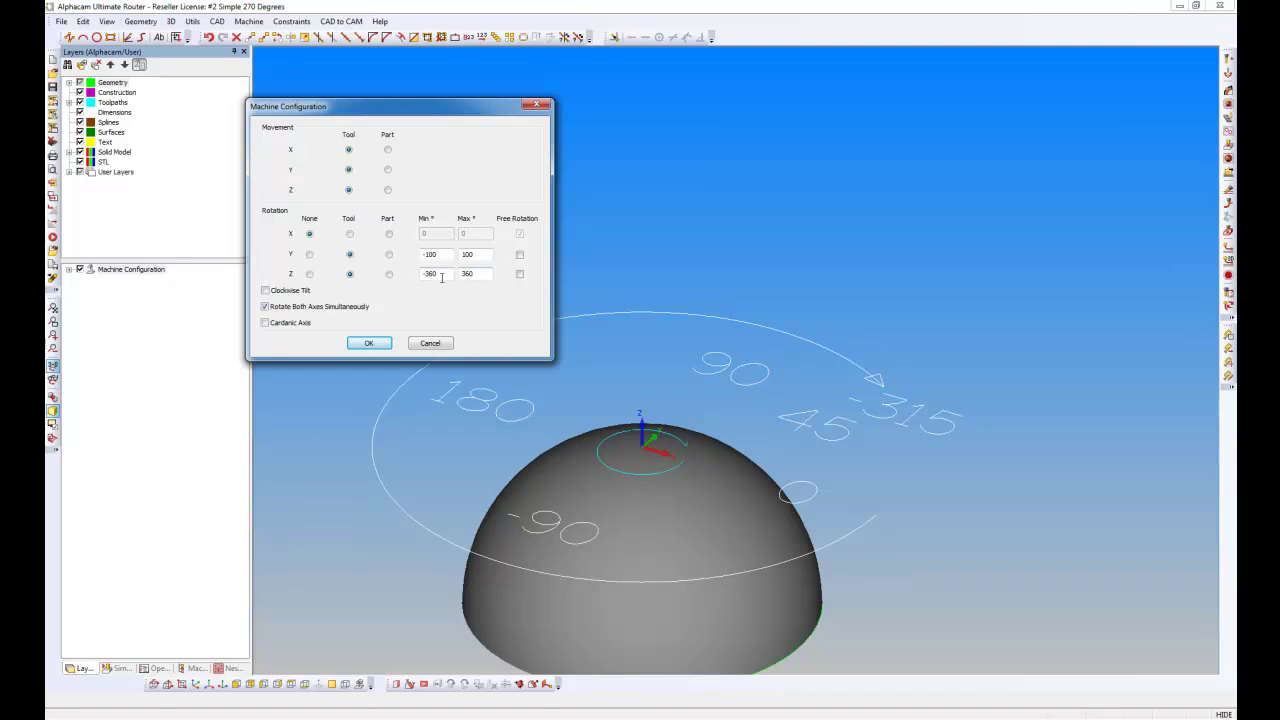
pyautogui.doubleClick(436, 274)
pyautogui.write('-')
pyautogui.doubleClick(477, 274)
pyautogui.write('270')
pyautogui.moveTo(485, 108); pyautogui.dragTo(443, 104)
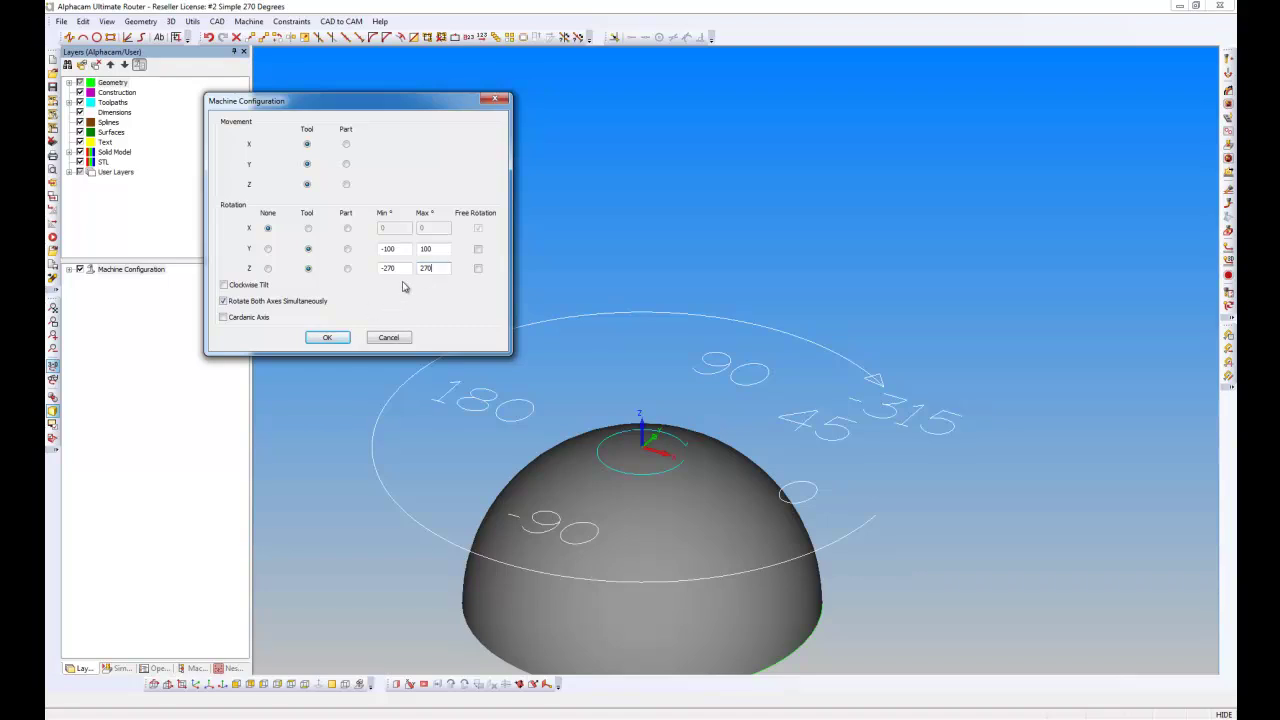
# Step: Accept the ±270° limits and Update the ALONG SPLINE OR POLYLINE toolpath to follow them
pyautogui.click(342, 340)
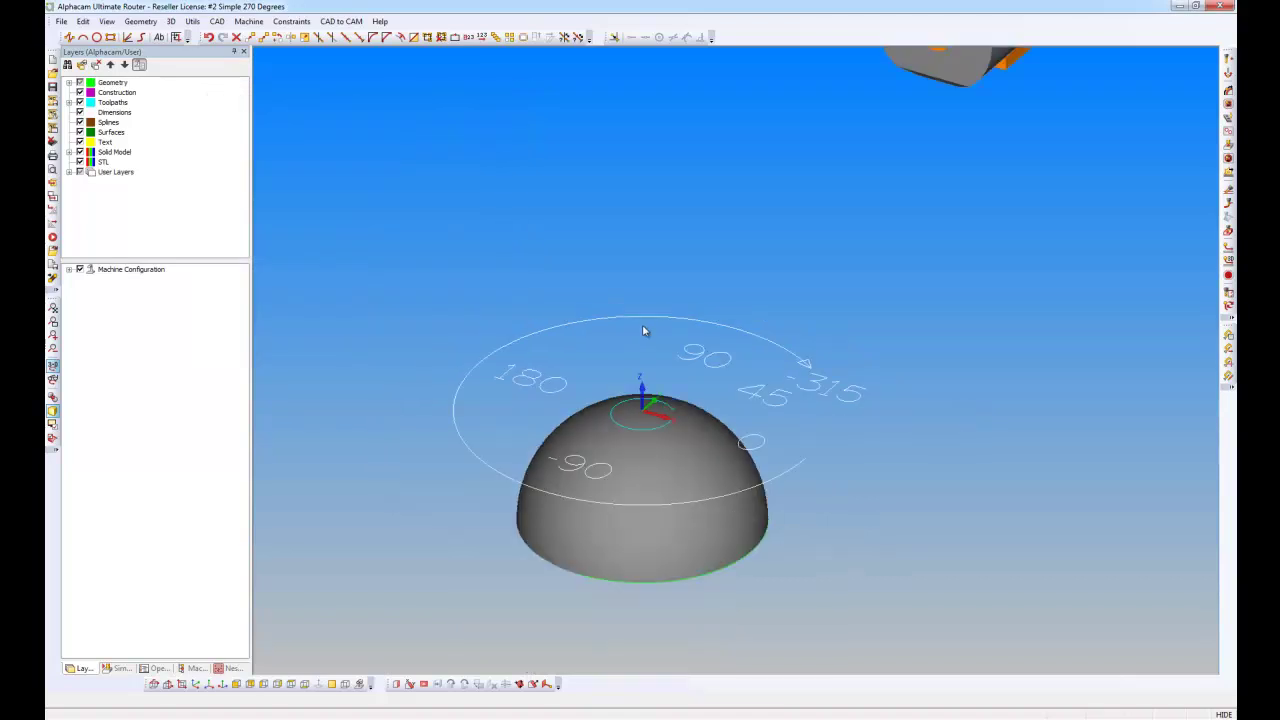
pyautogui.scroll(2, 690, 396)
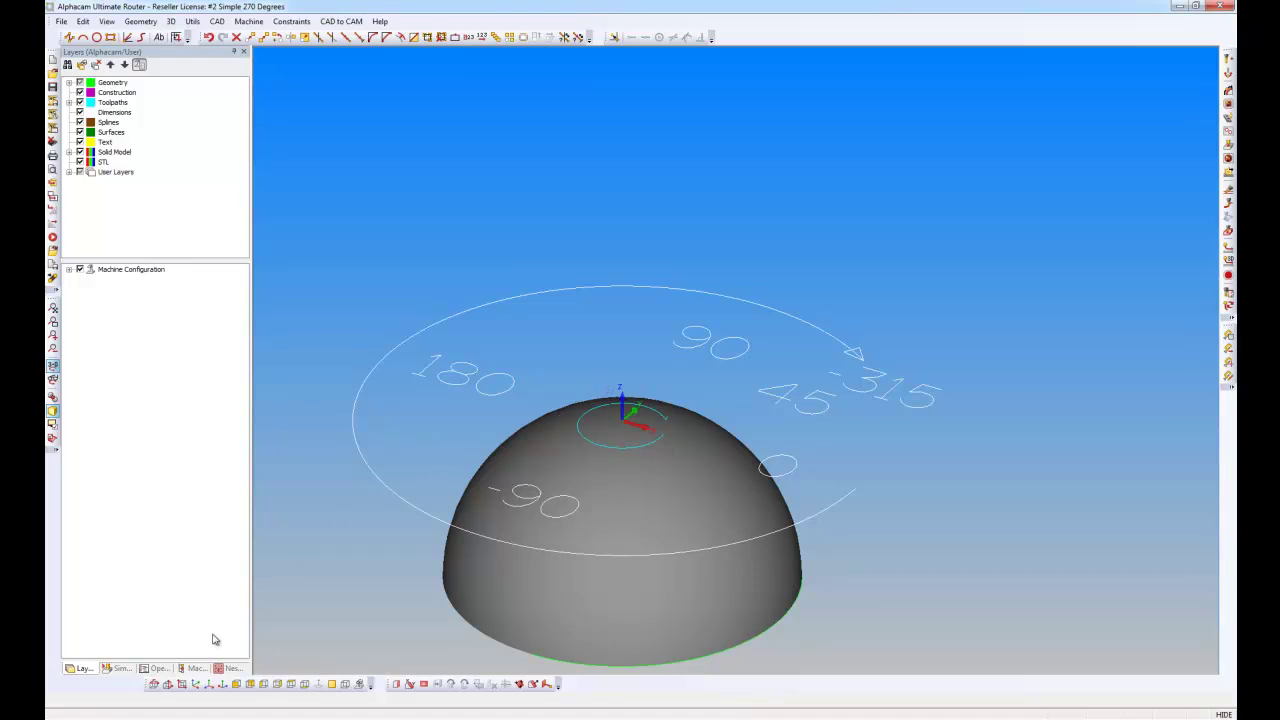
pyautogui.click(158, 668)
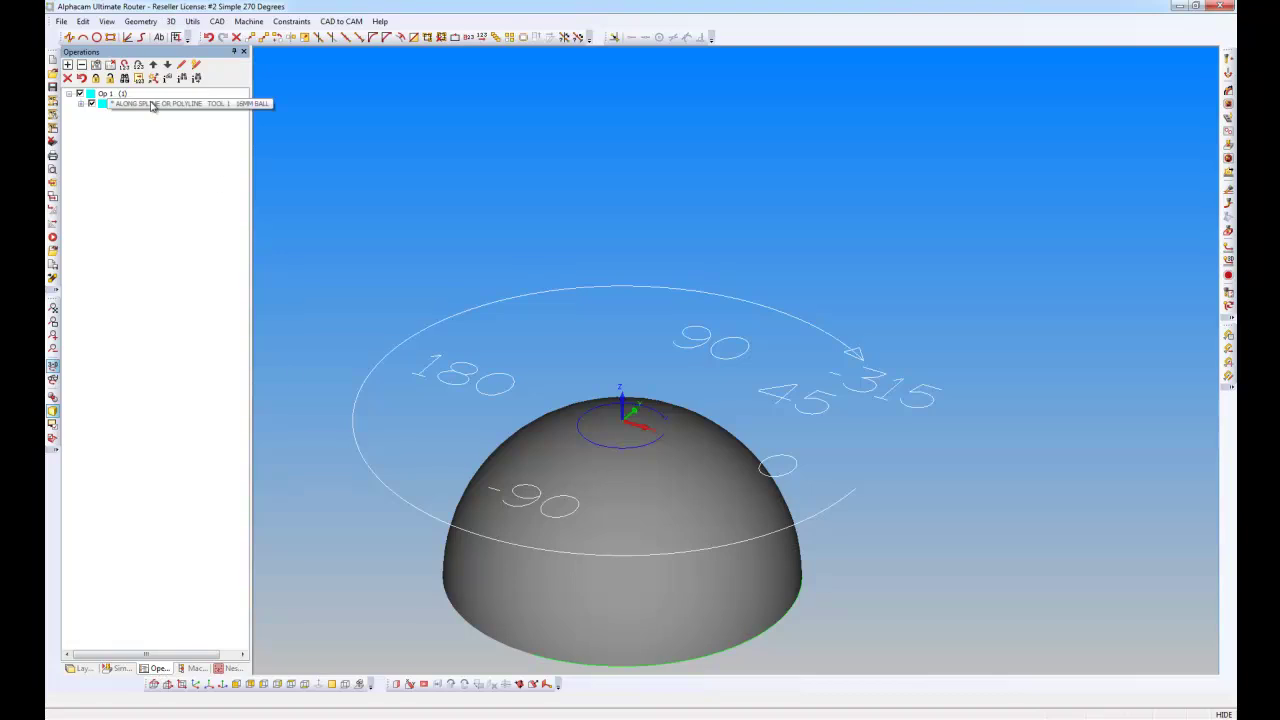
pyautogui.click(110, 93)
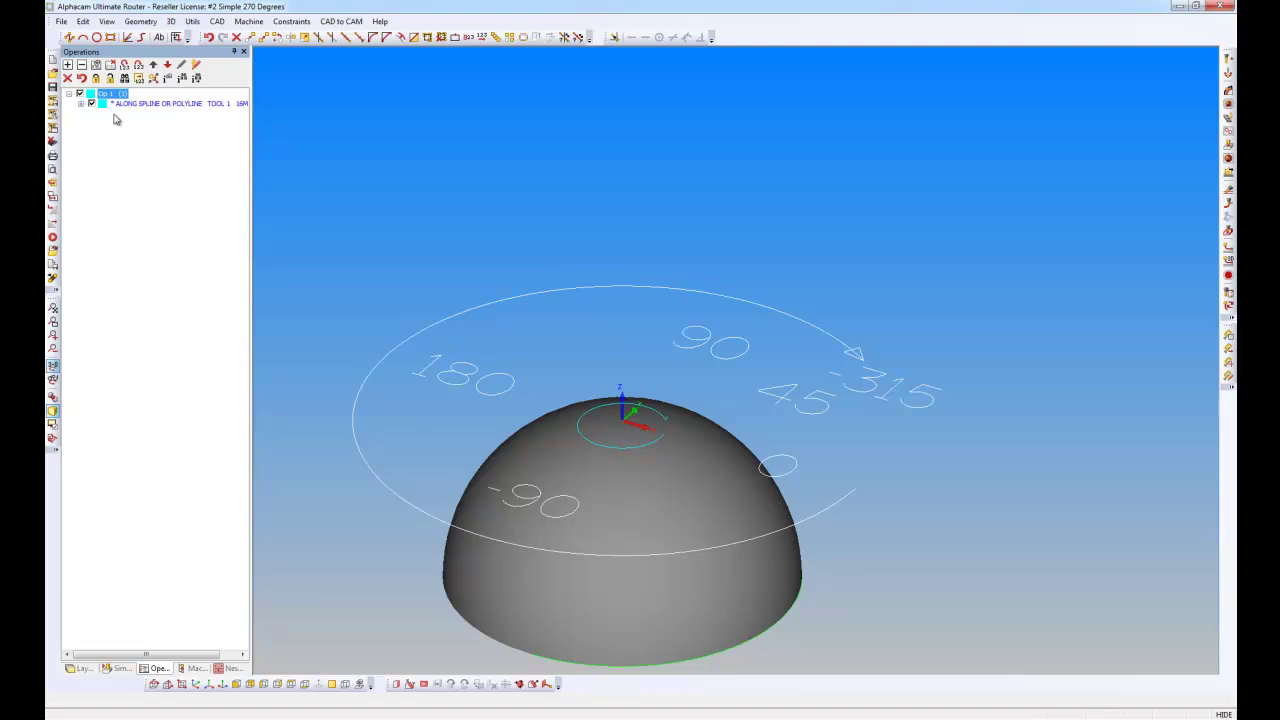
pyautogui.click(183, 104)
pyautogui.rightClick(183, 105)
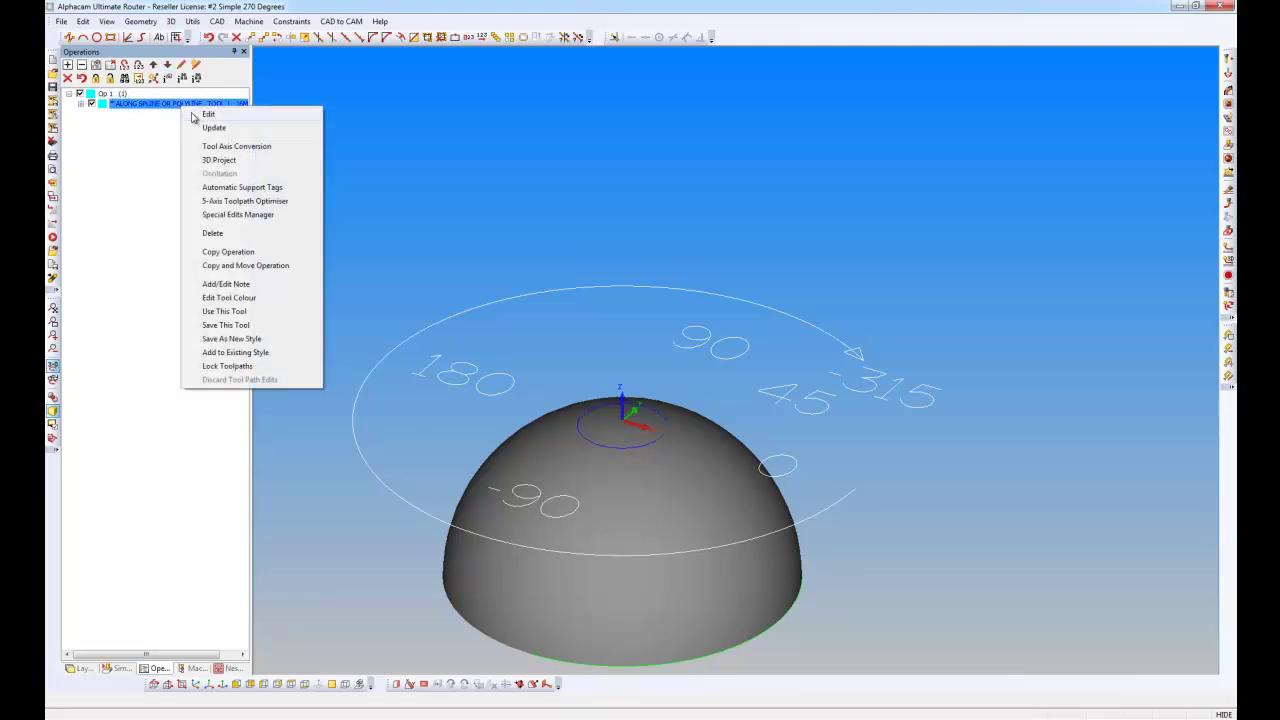
pyautogui.click(206, 127)
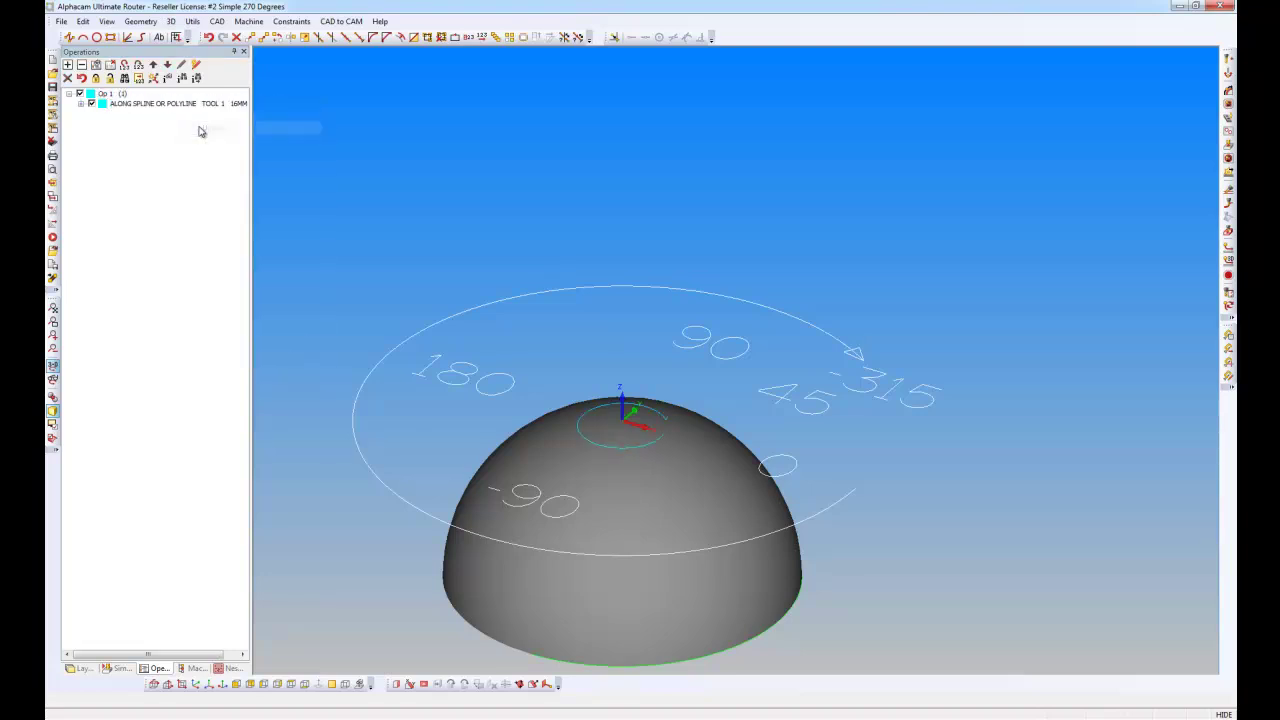
pyautogui.rightClick(505, 226)
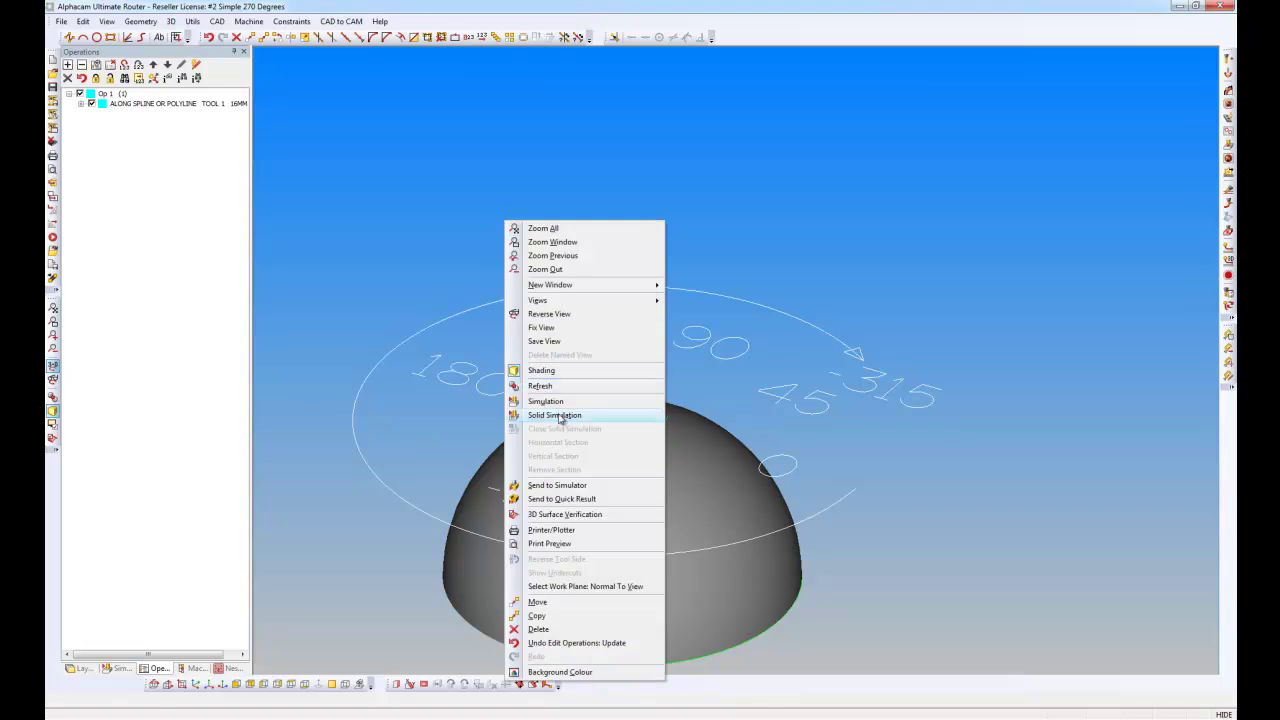
pyautogui.click(570, 484)
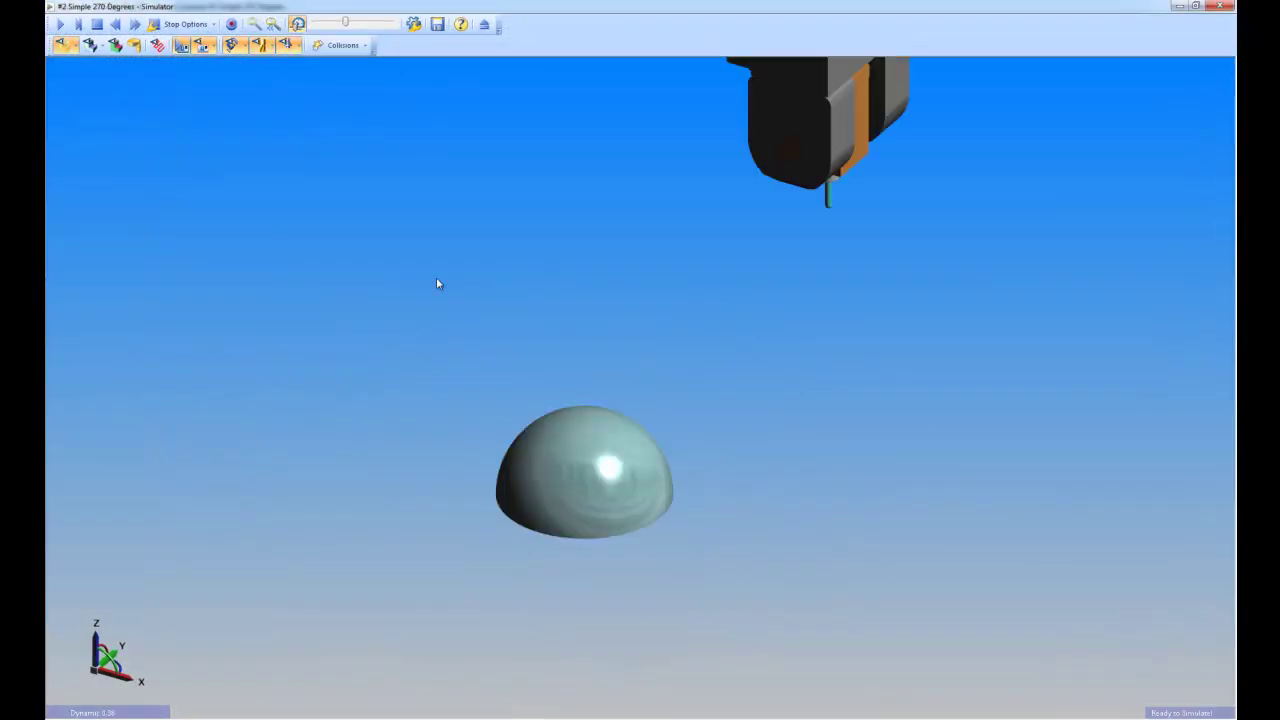
pyautogui.moveTo(345, 22); pyautogui.dragTo(331, 22)
pyautogui.click(60, 23)
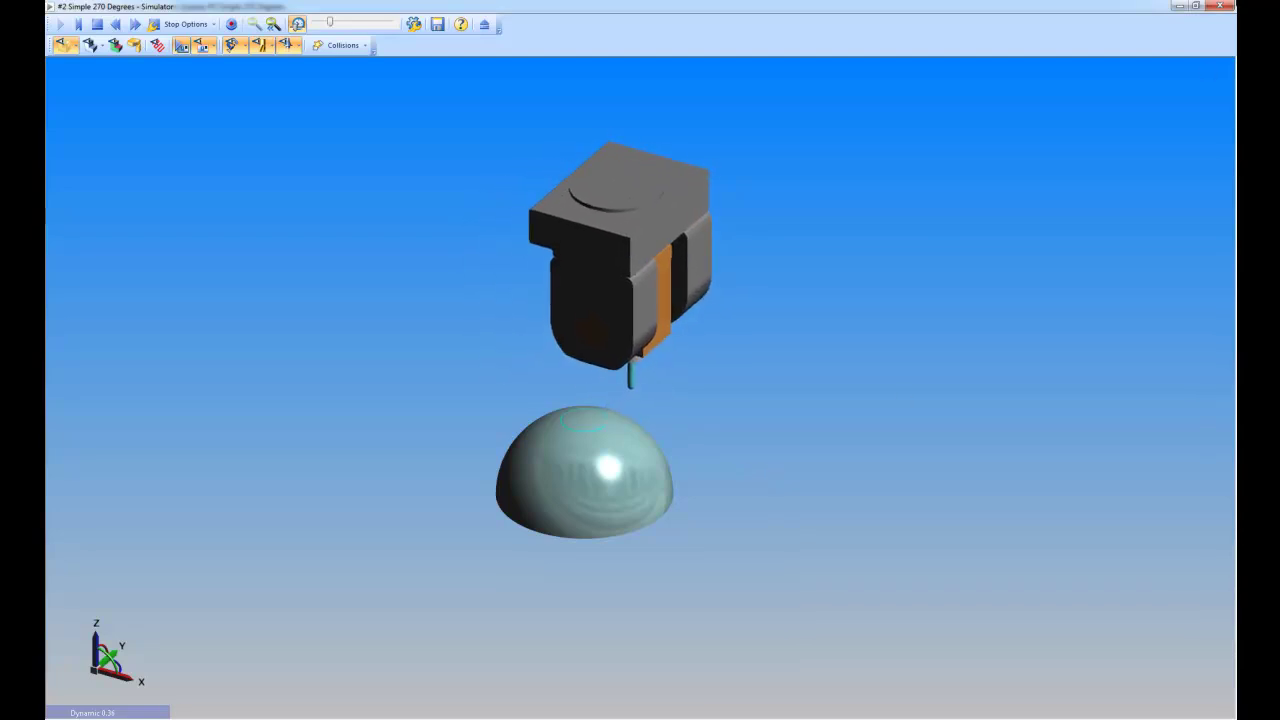
pyautogui.click(1224, 7)
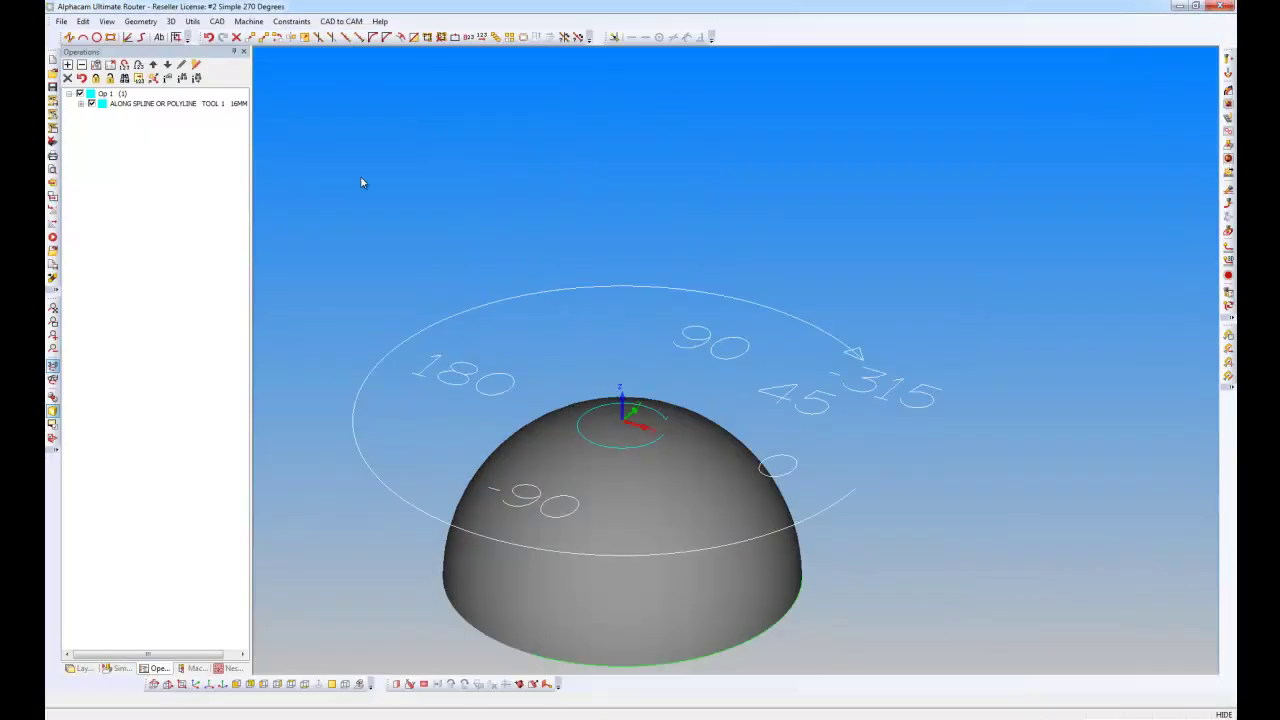
# Step: List the NC code through to M2, checking the B-30 C180 line and final C-133.859
pyautogui.click(61, 21)
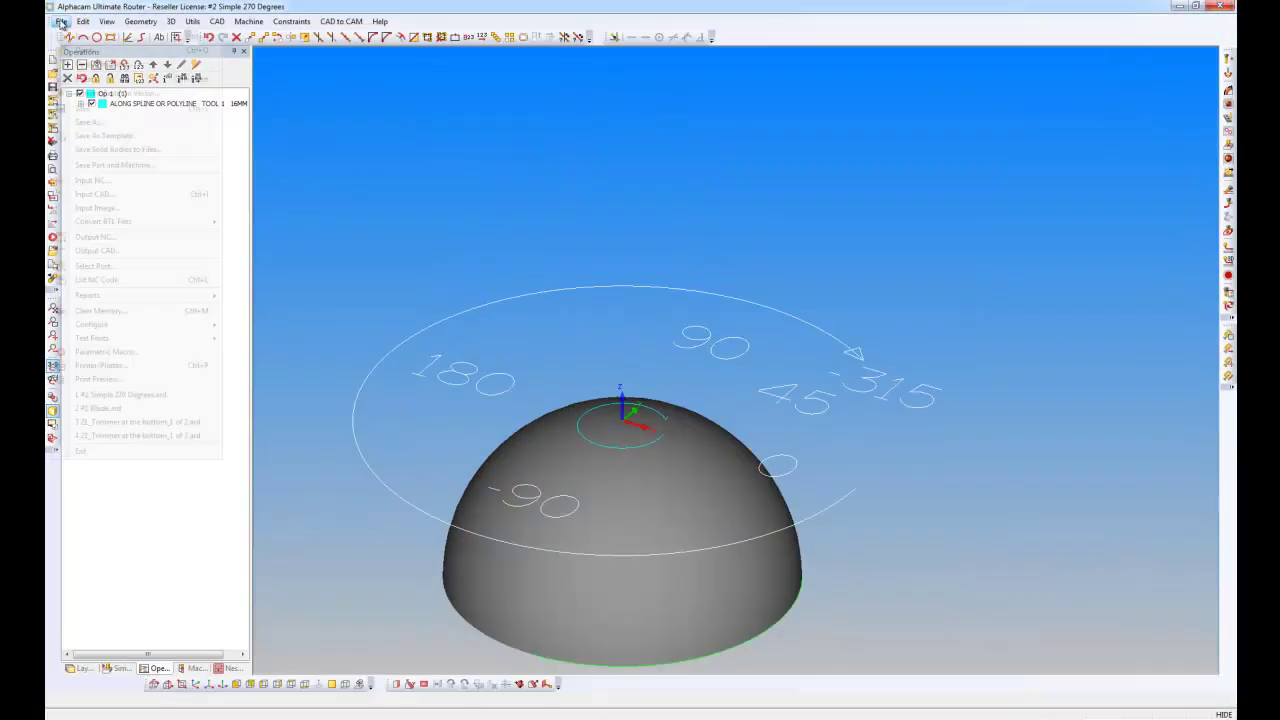
pyautogui.click(97, 280)
pyautogui.click(575, 463)
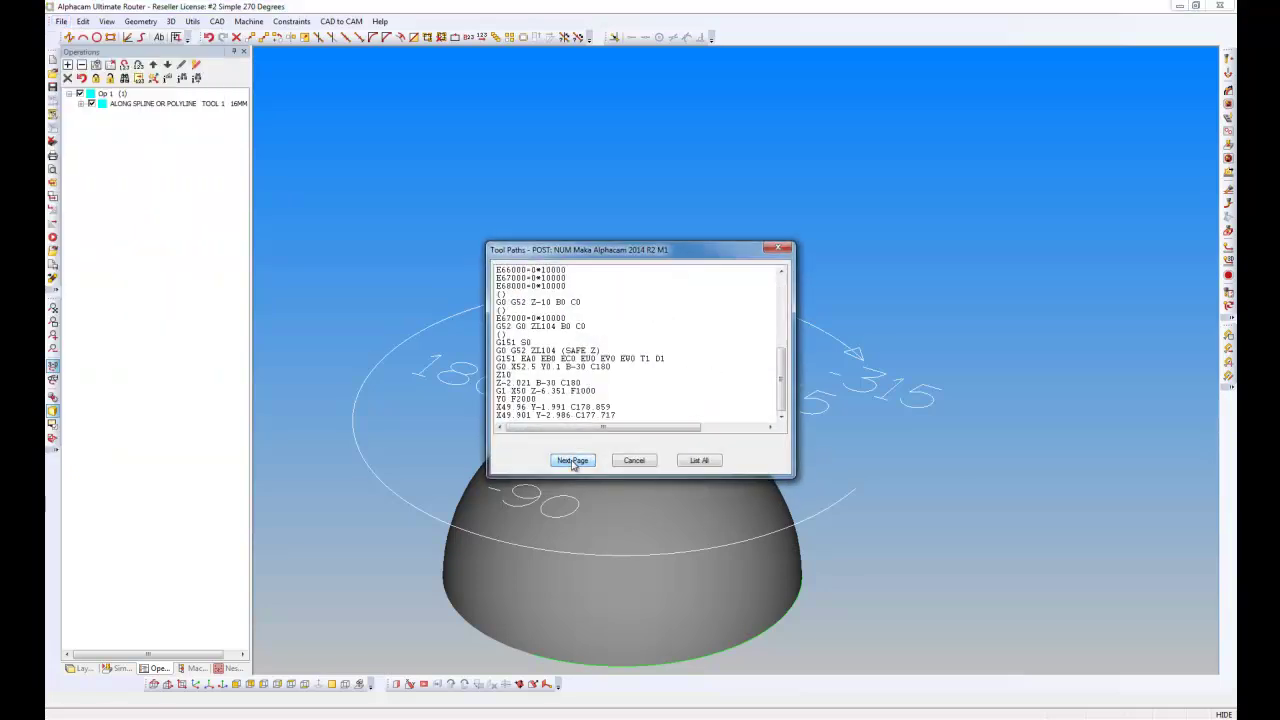
pyautogui.click(610, 367)
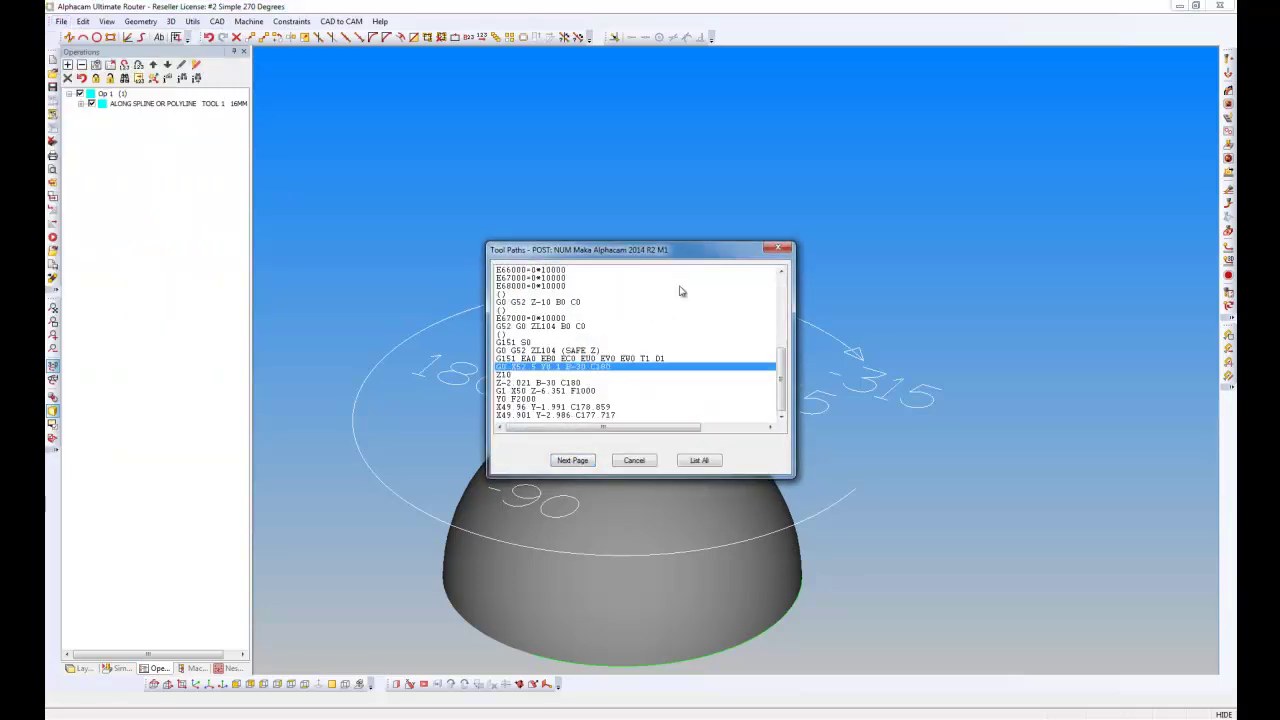
pyautogui.moveTo(665, 251); pyautogui.dragTo(853, 180)
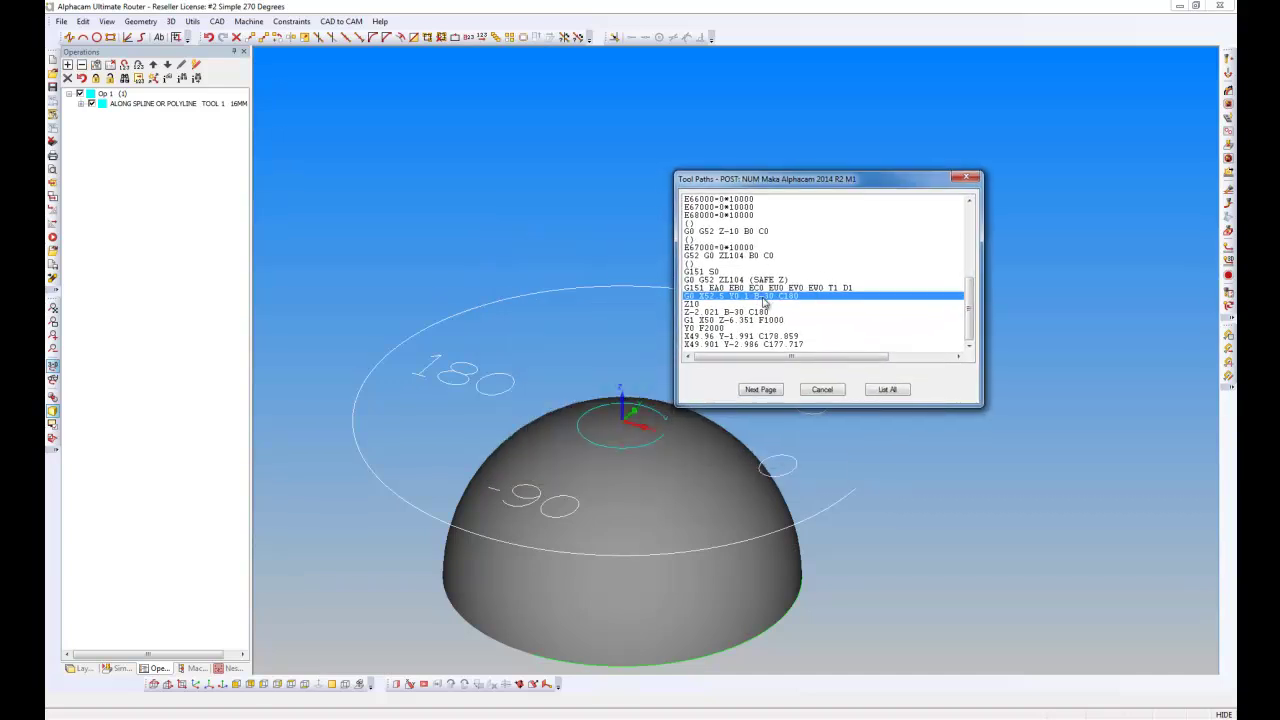
pyautogui.click(881, 391)
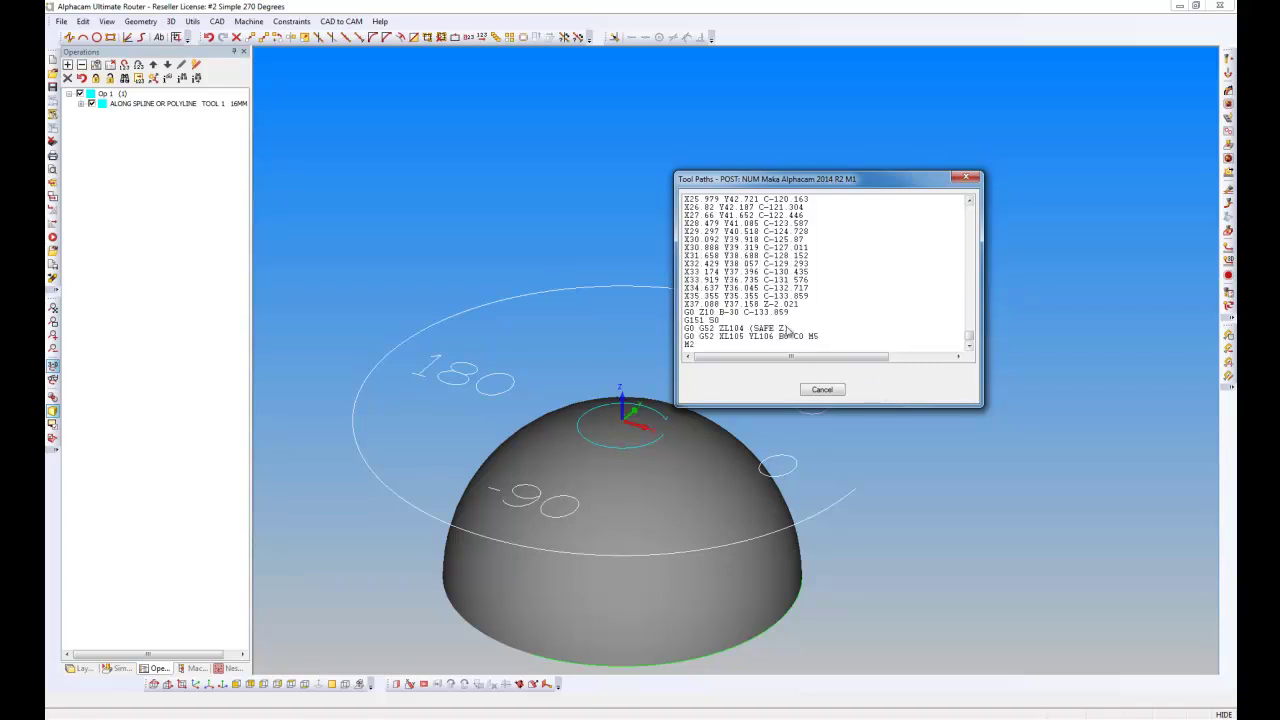
pyautogui.click(767, 314)
pyautogui.moveTo(791, 180); pyautogui.dragTo(913, 137)
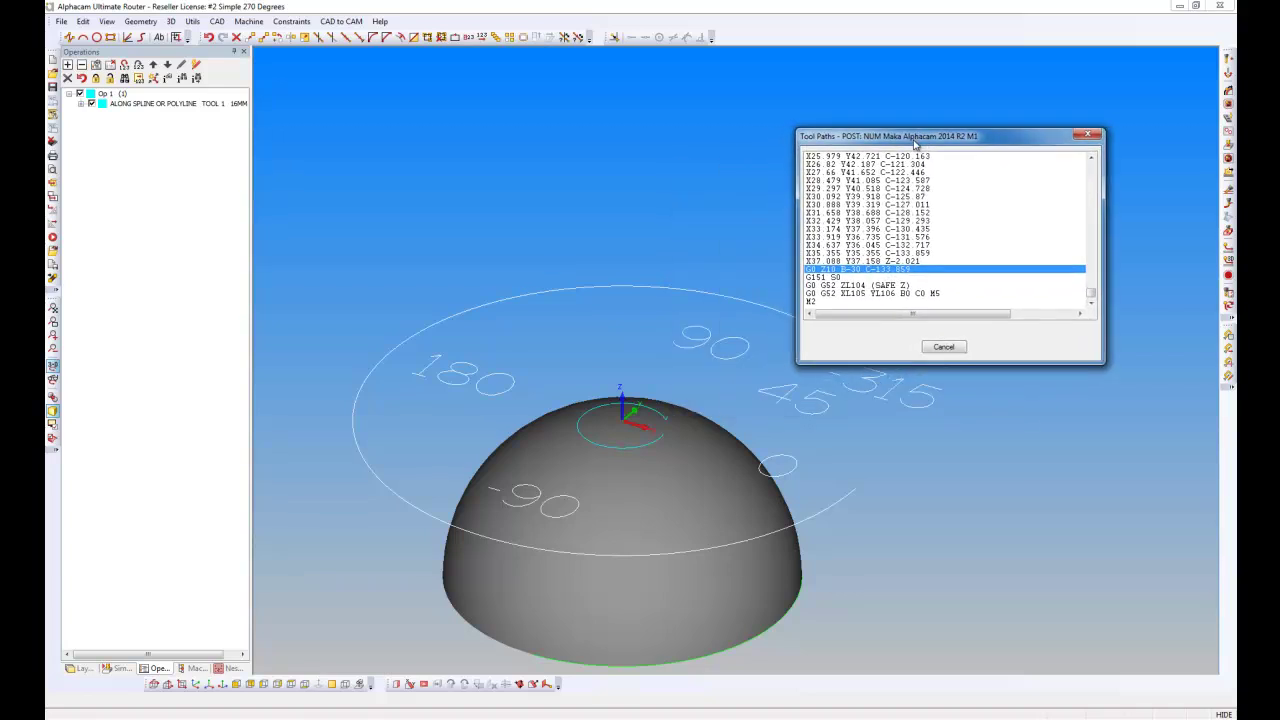